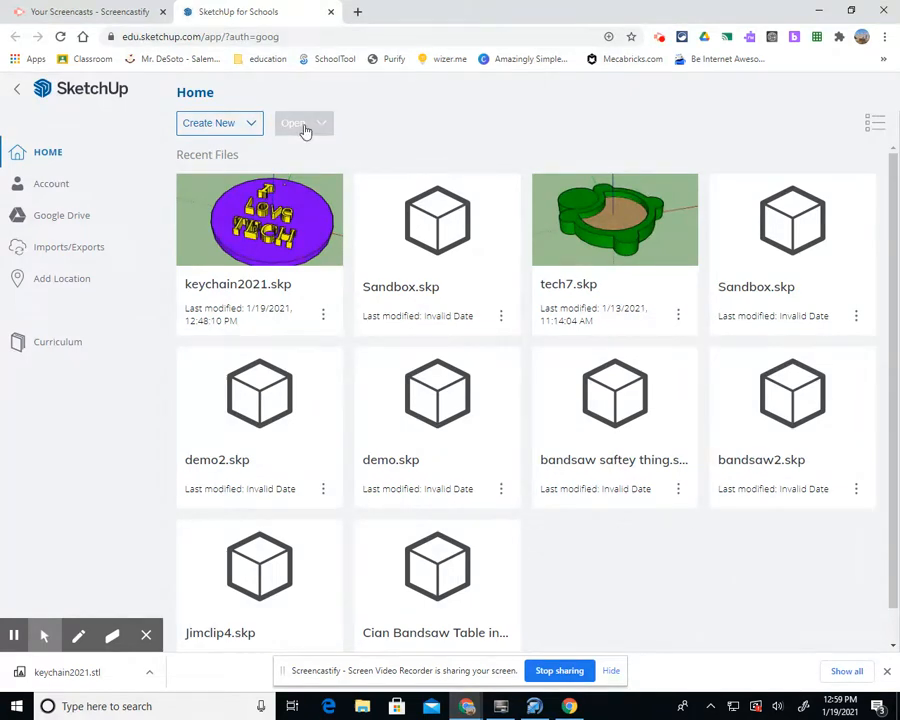
Create a new model from Simple Template - Millimeters, discarding the current model's changes, and erase the default human figure
left_click(253, 125)
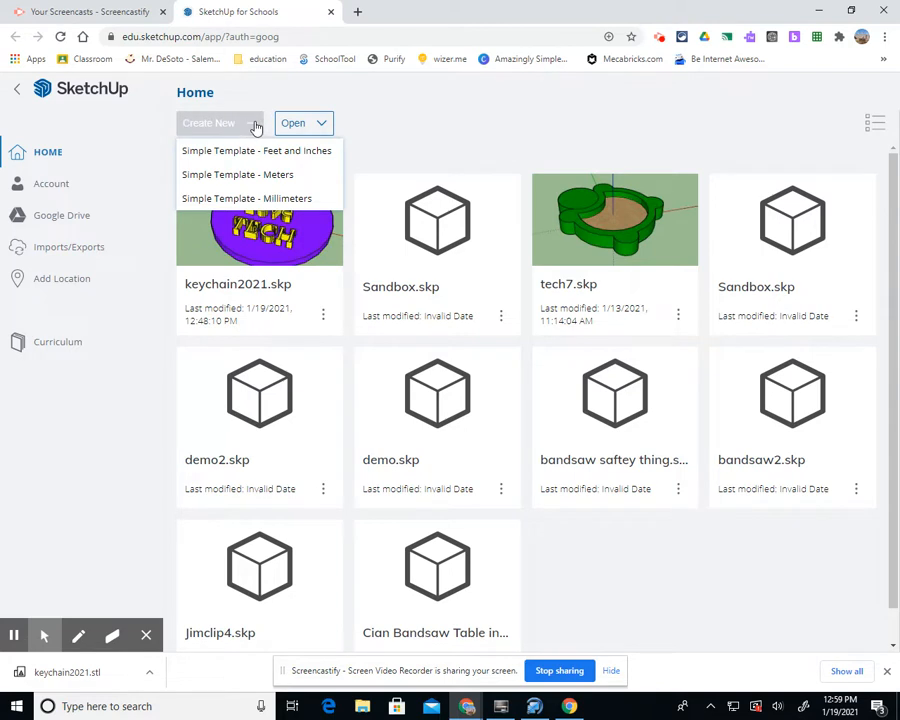
left_click(236, 199)
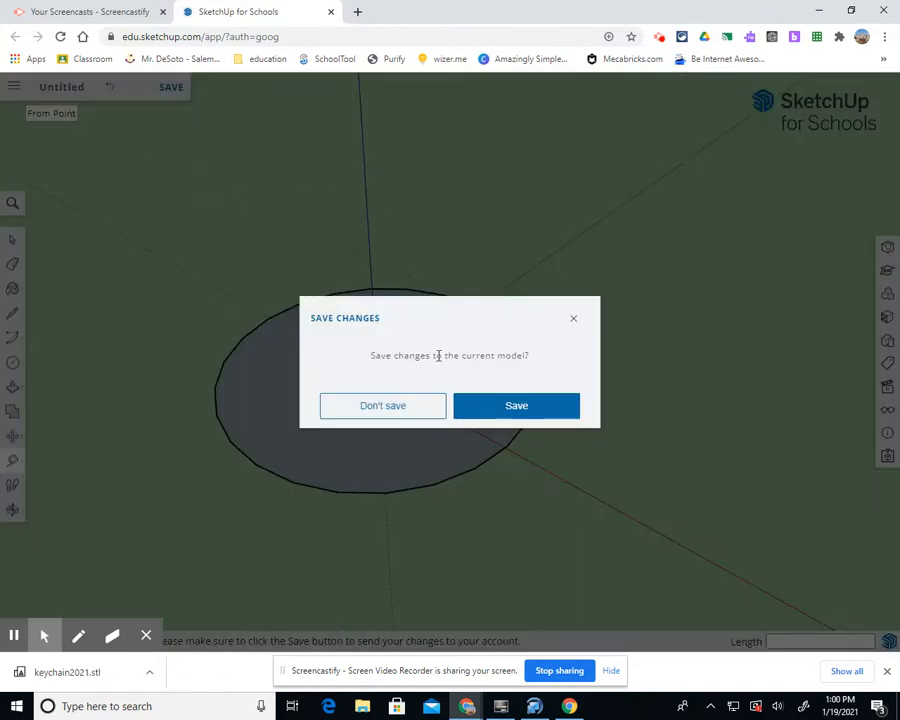
left_click(428, 408)
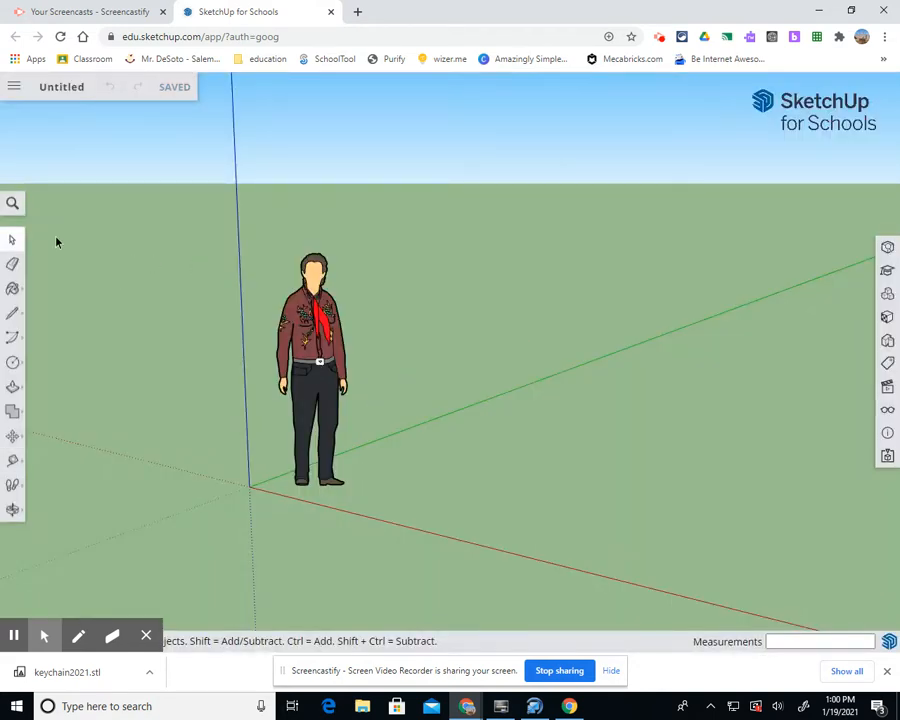
left_click(12, 264)
left_click(345, 343)
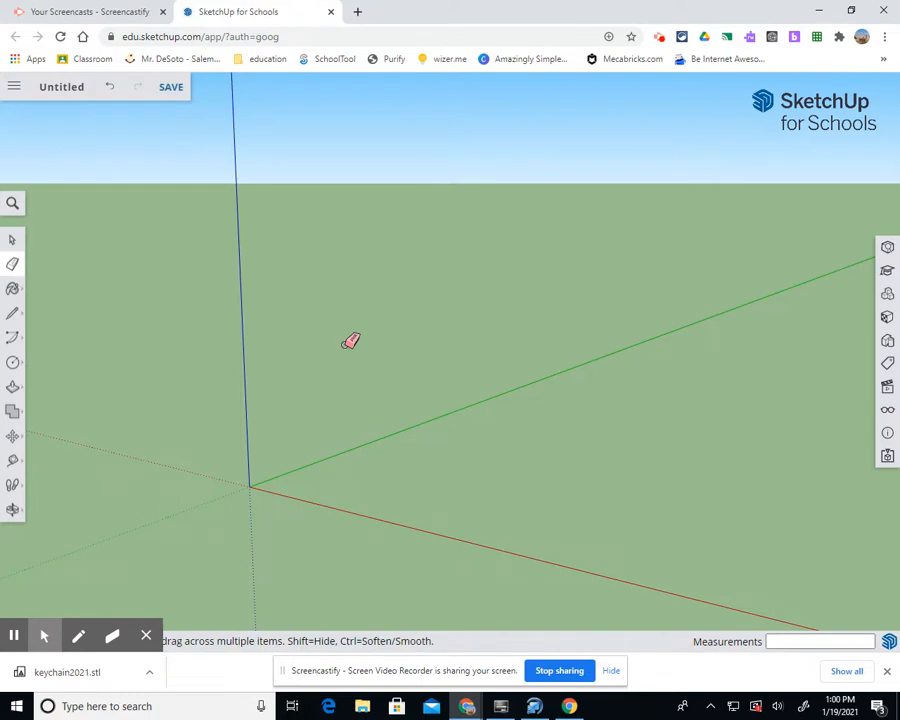
Draw a circle with a radius of 37.5 mm centred on the origin
left_click(13, 365)
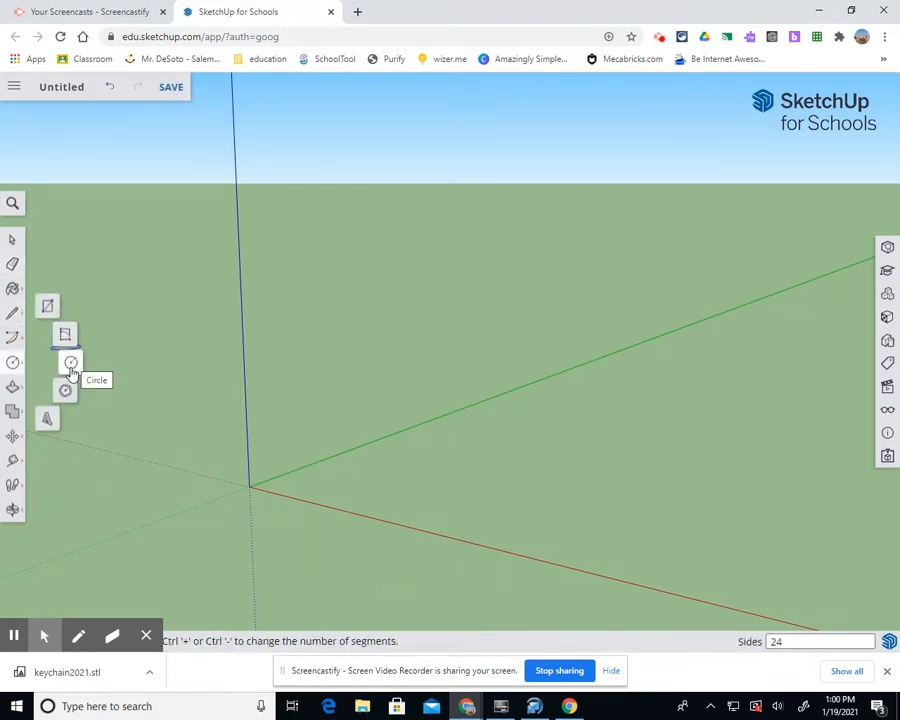
left_click(71, 363)
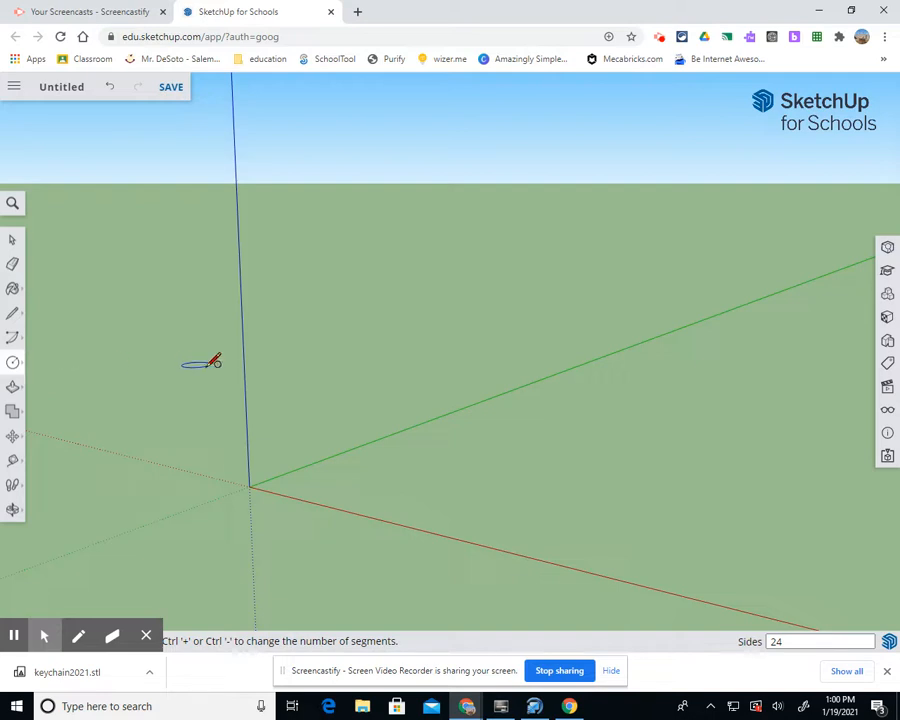
left_click(249, 486)
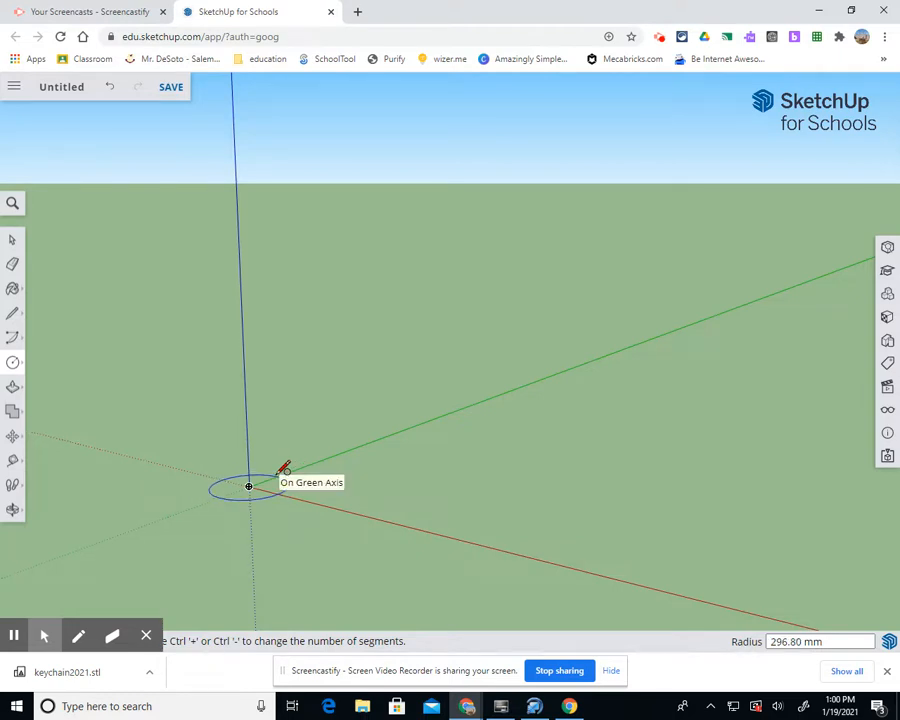
type("37.5mm")
key("Return")
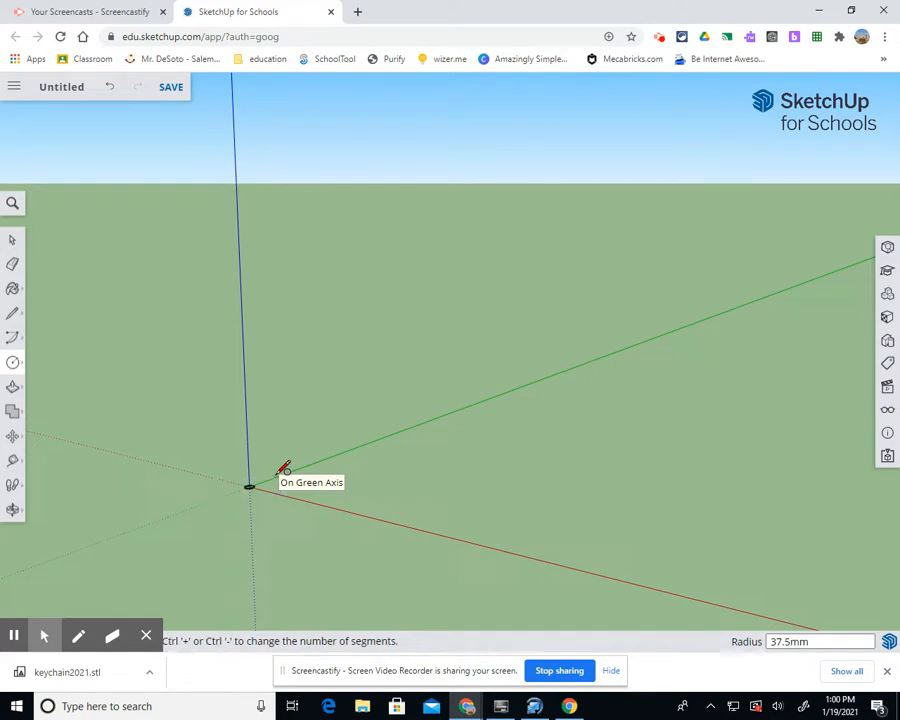
Examine the circle at the origin up close, from above and from different angles
left_click(13, 507)
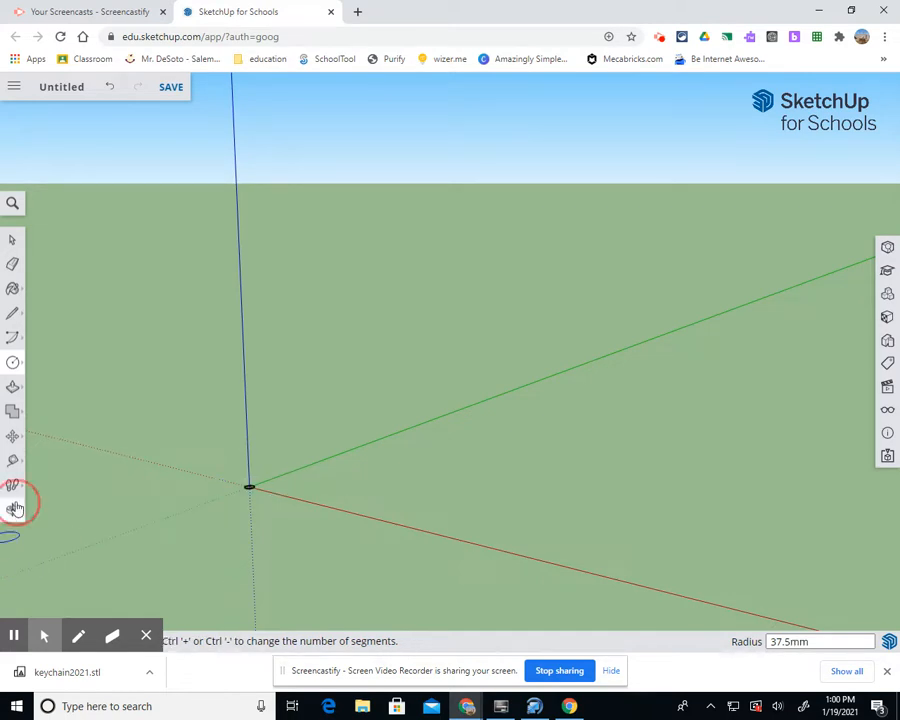
left_click(47, 567)
scroll(362, 408, "down", 5)
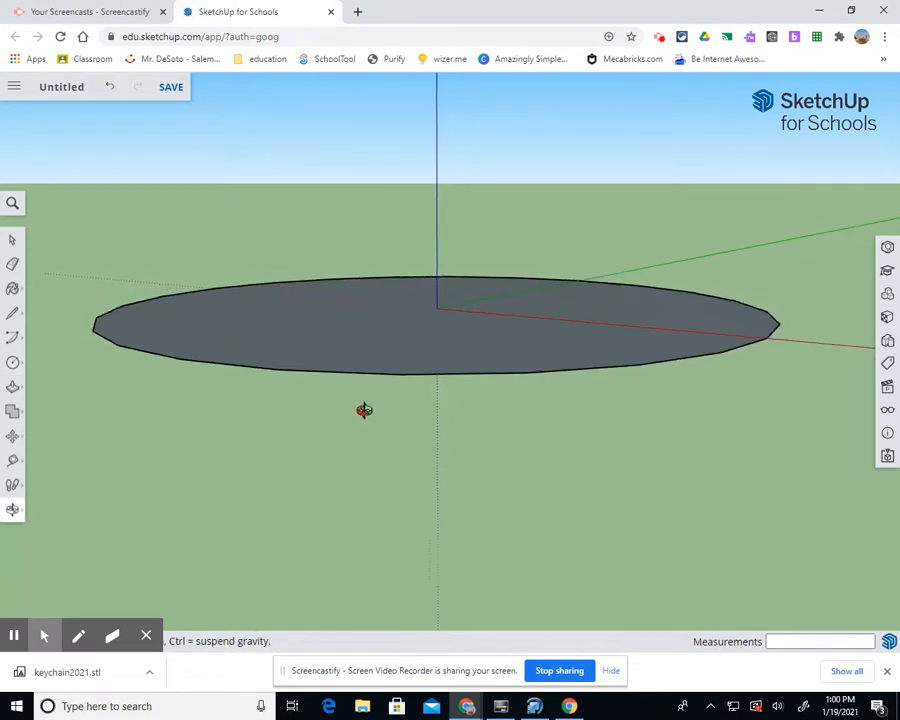
left_click_drag(390, 472, 375, 575)
scroll(547, 419, "down", 2)
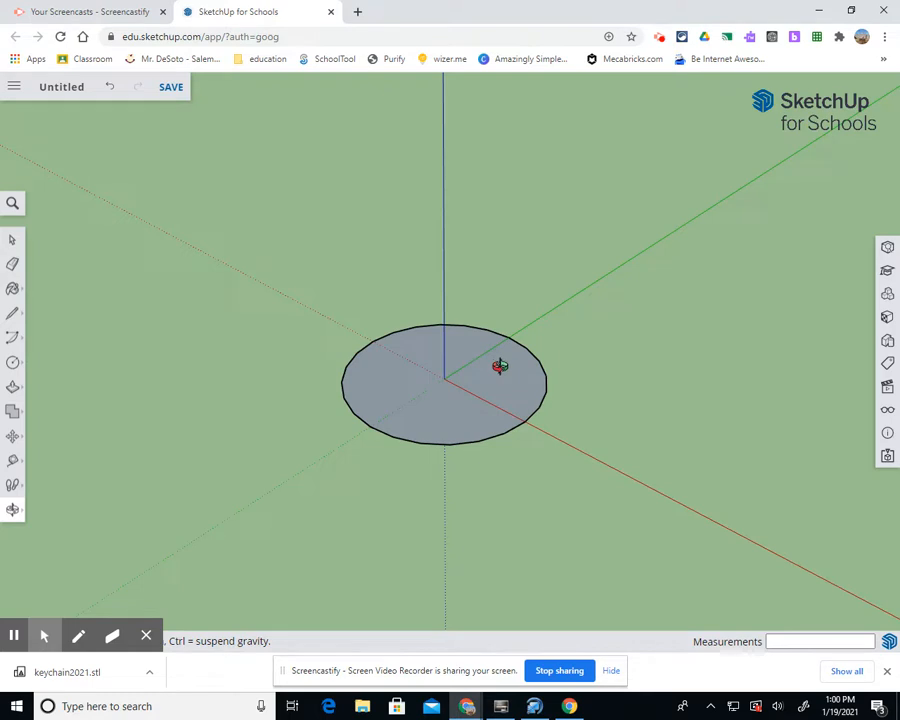
scroll(578, 403, "down", 3)
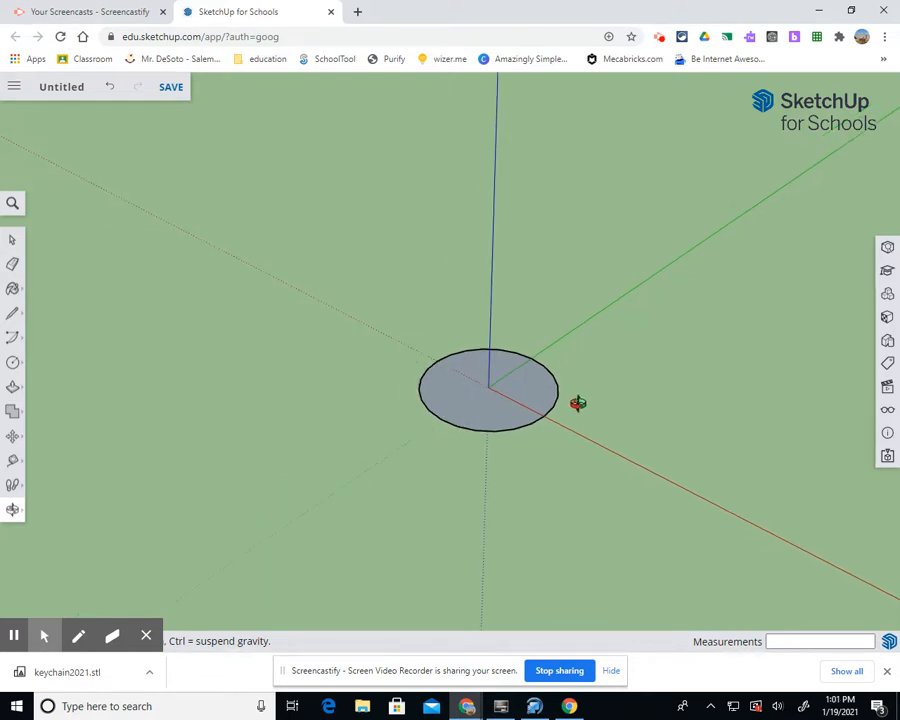
left_click_drag(538, 482, 660, 520)
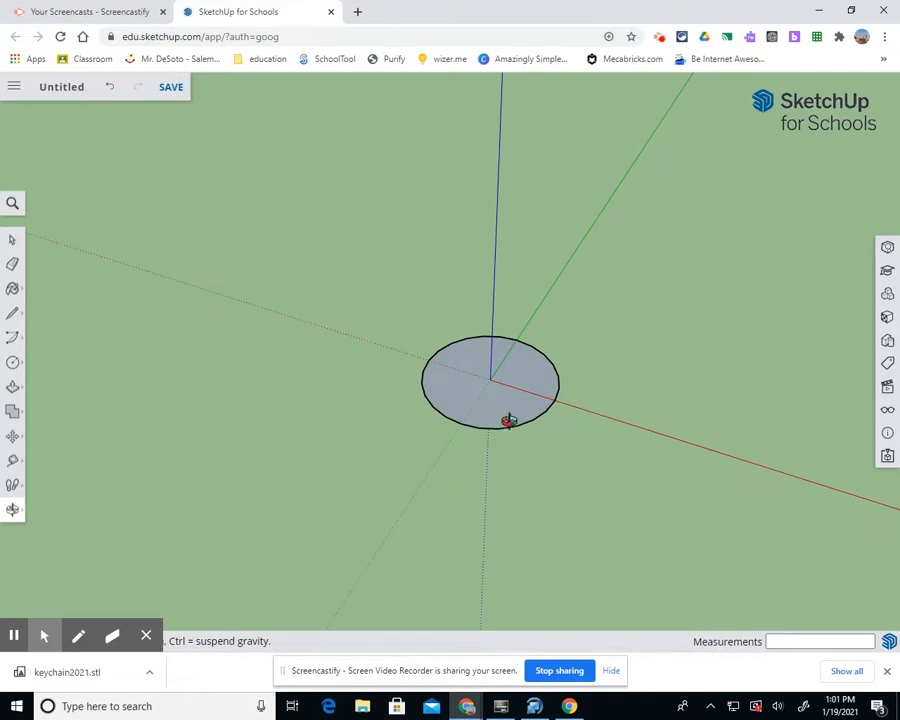
mouse_move(11, 514)
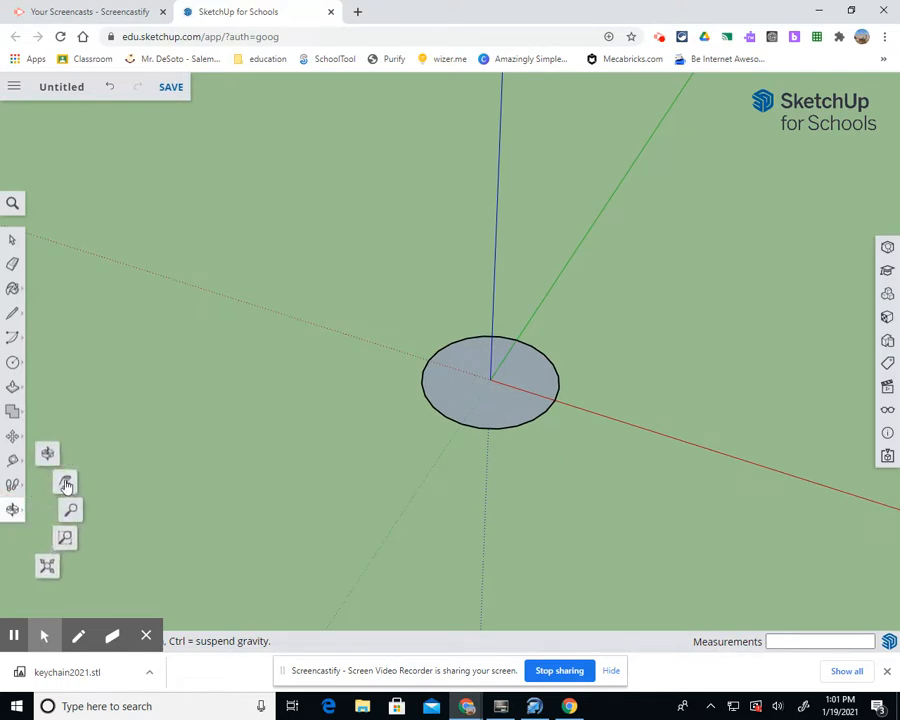
left_click(66, 482)
left_click_drag(456, 428, 259, 412)
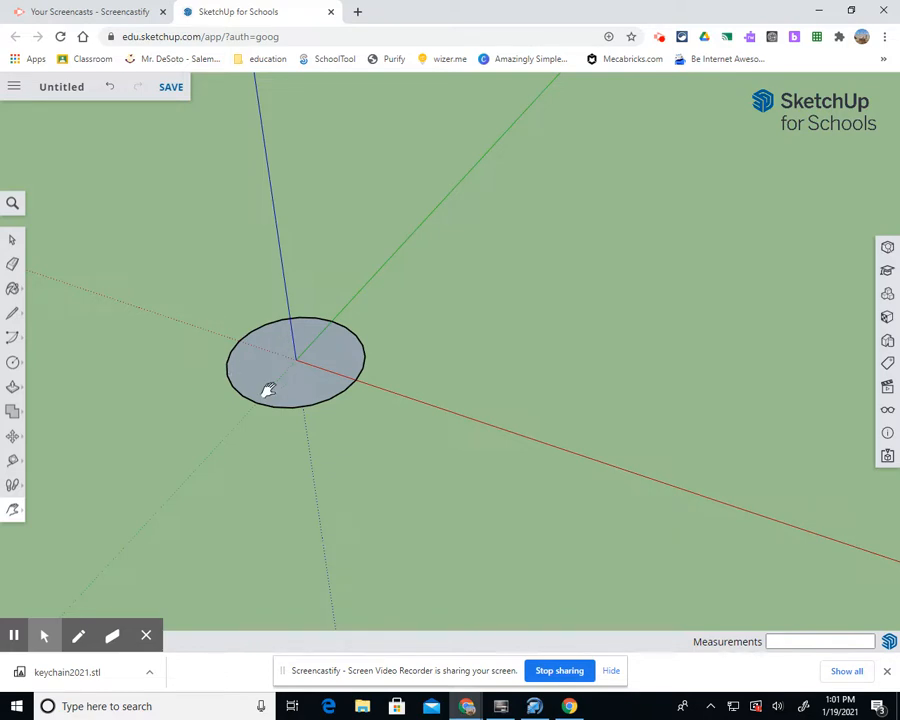
Draw a 75 by 75 mm square with one corner on the red axis, beside the circle
left_click(14, 359)
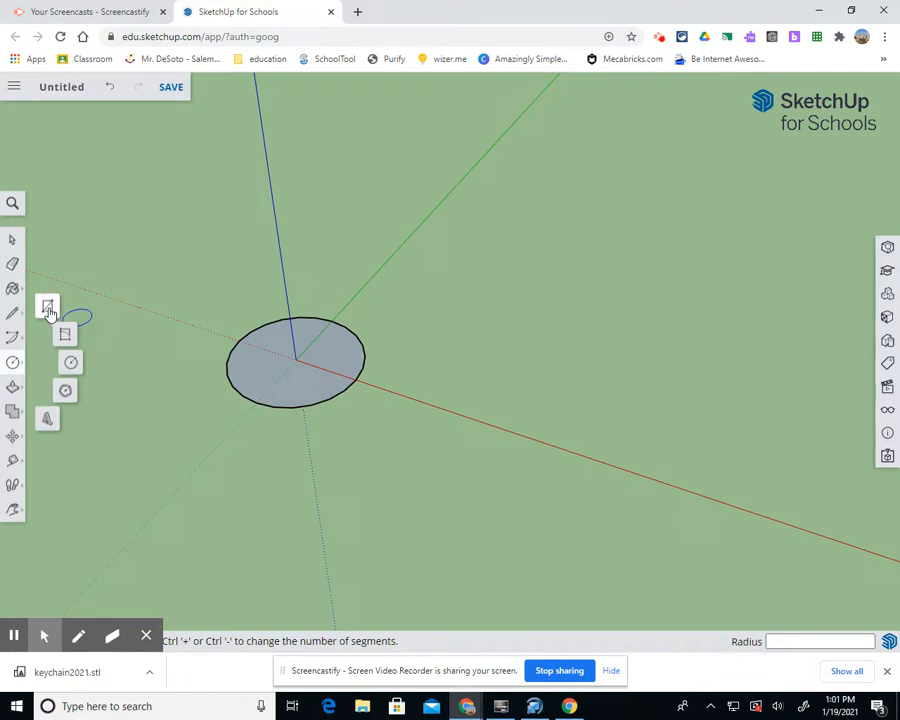
left_click(47, 309)
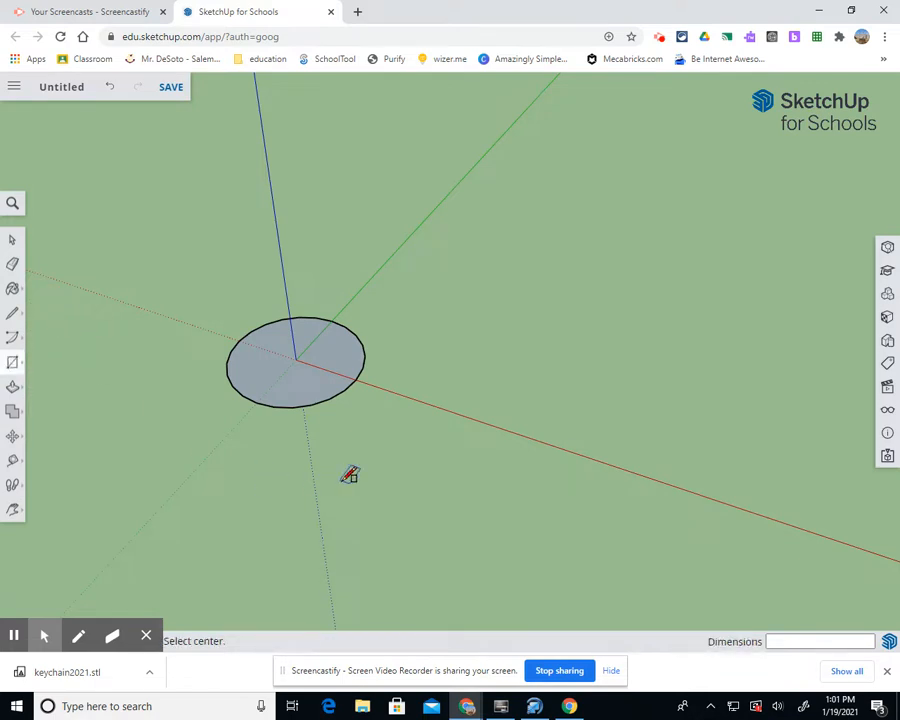
left_click(446, 408)
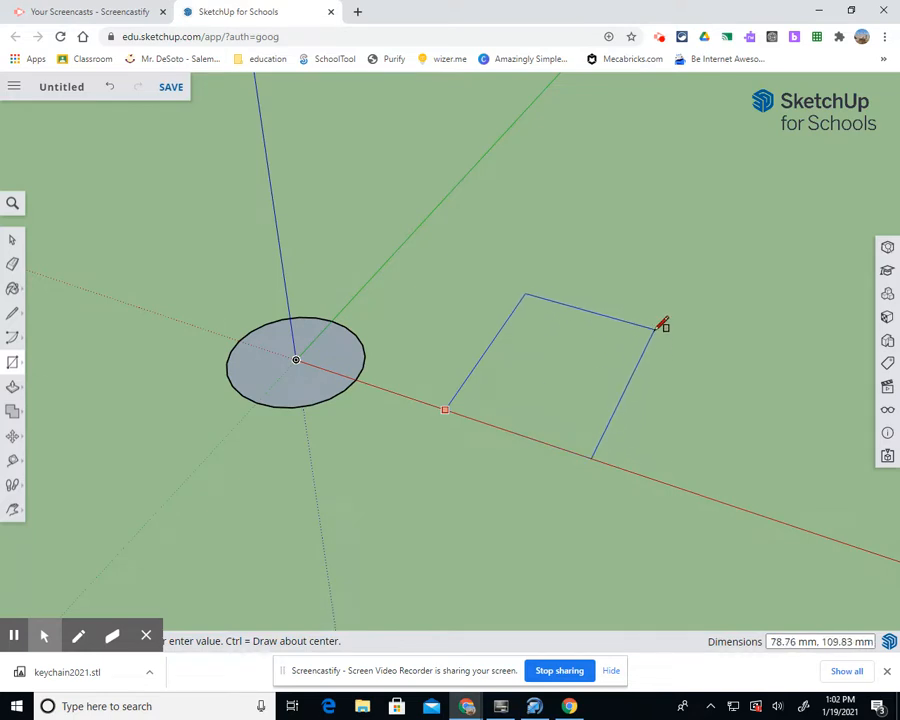
type("75, 75")
key("Return")
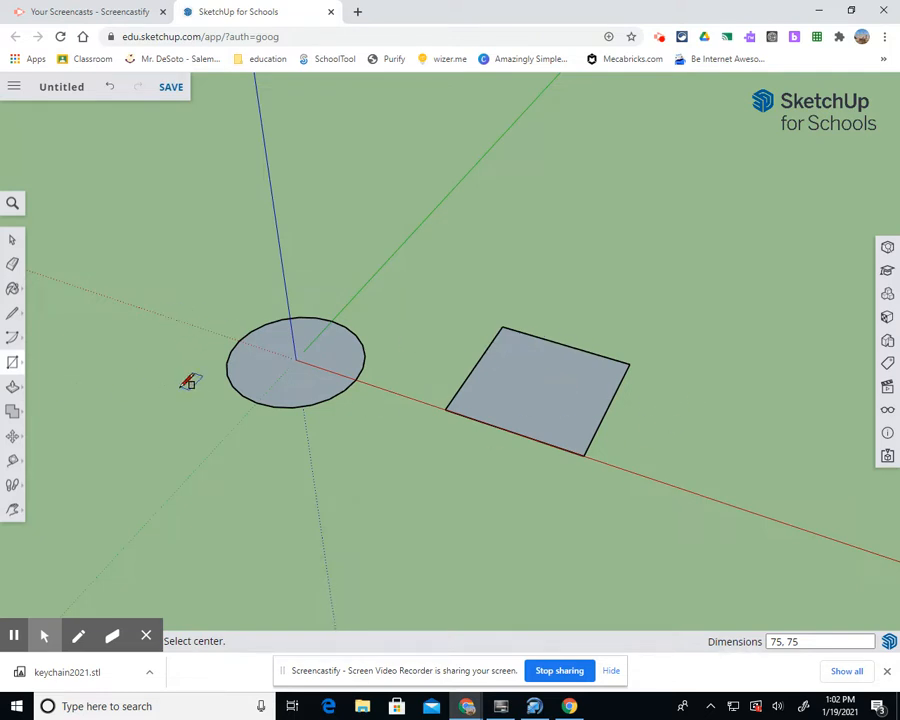
Draw a rectangle of 25, 75 mm starting on the red axis beyond the square, with its short side along the axis
scroll(182, 381, "down", 3)
left_click(417, 434)
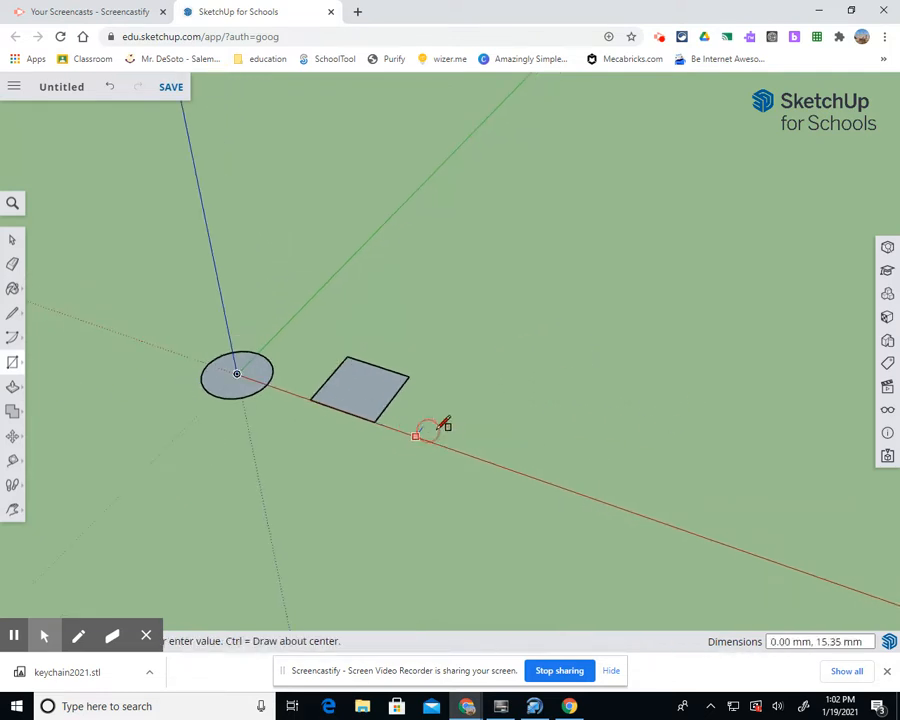
type("25, 75")
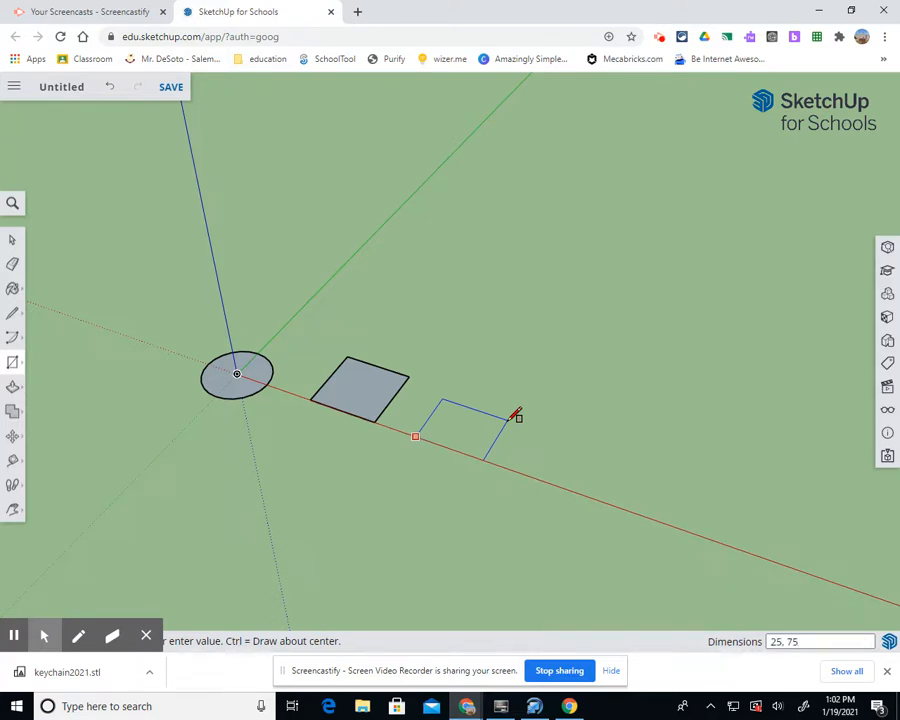
key("Return")
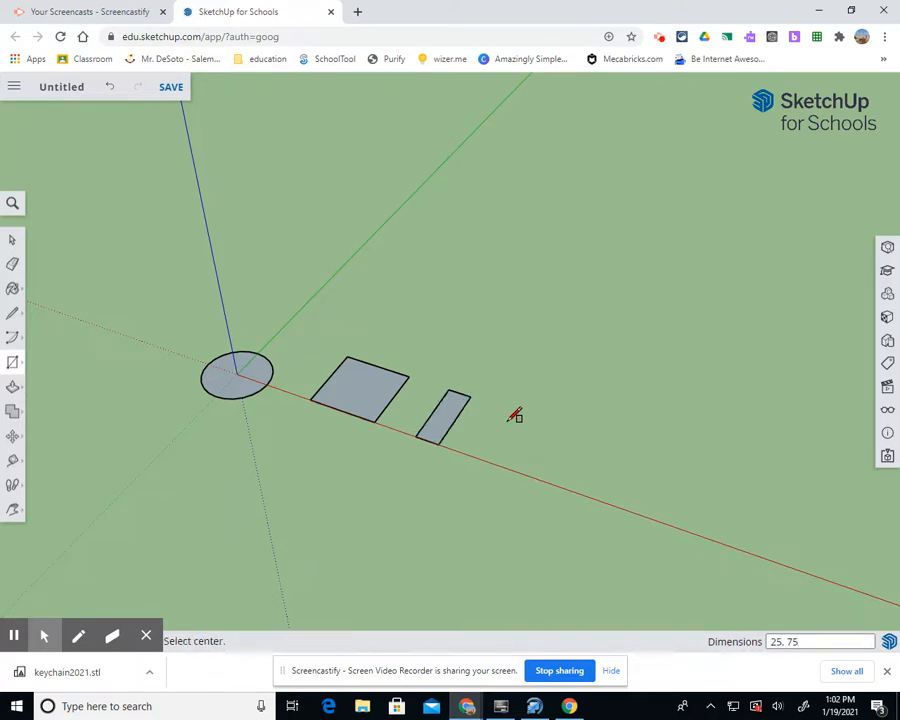
Draw a rectangle of 75, 25 mm farther along the red axis, with its long side on the axis
left_click(492, 464)
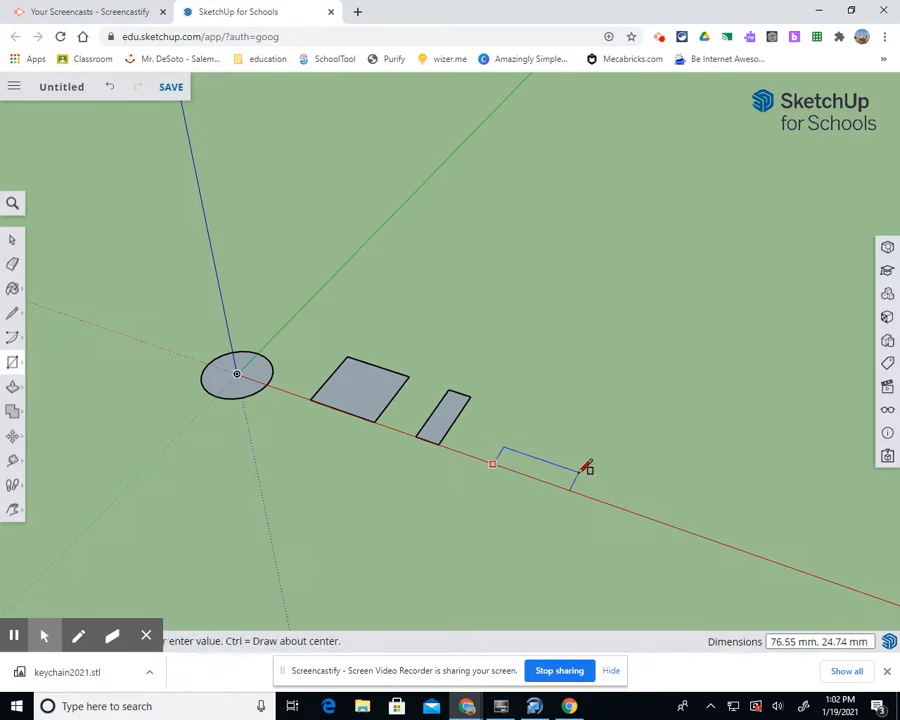
type("75")
key("Return")
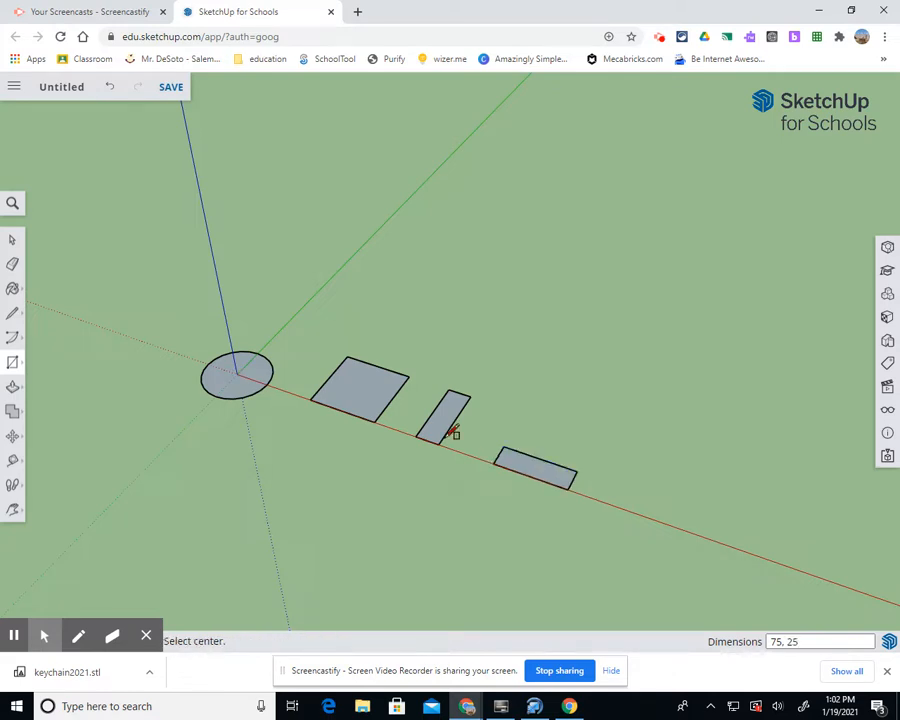
left_click(12, 238)
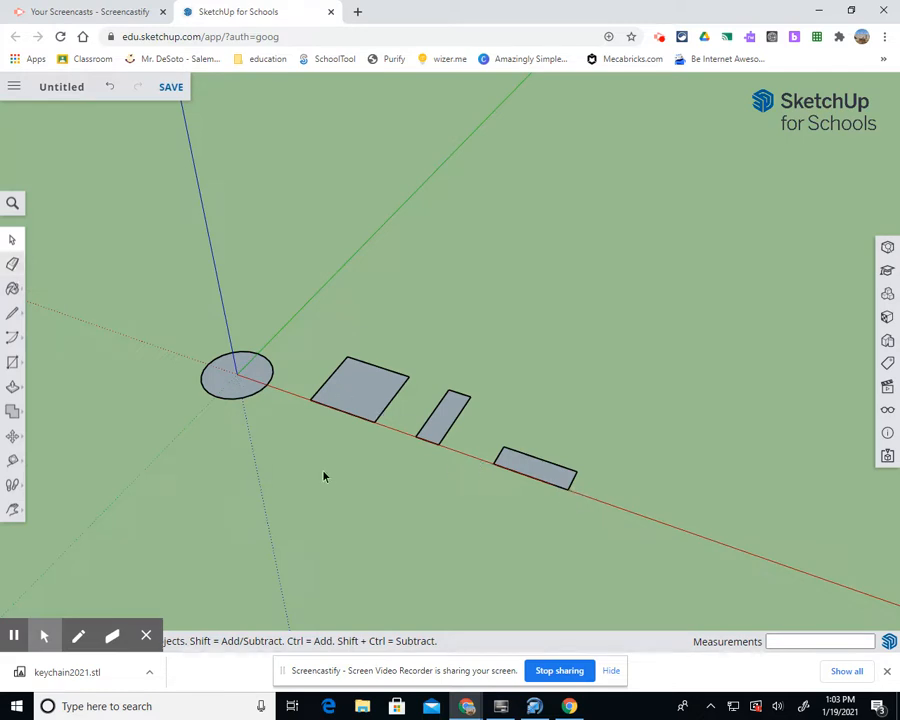
Draw diagonal lines about 13 mm and 9 mm long across the square's two corners away from the red axis
left_click(13, 316)
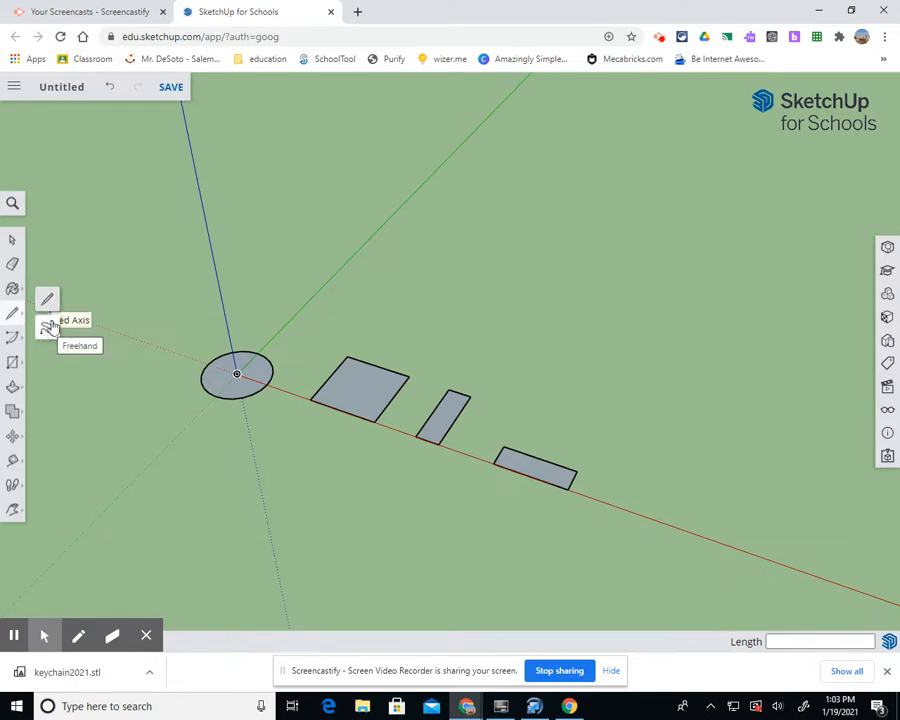
left_click(48, 302)
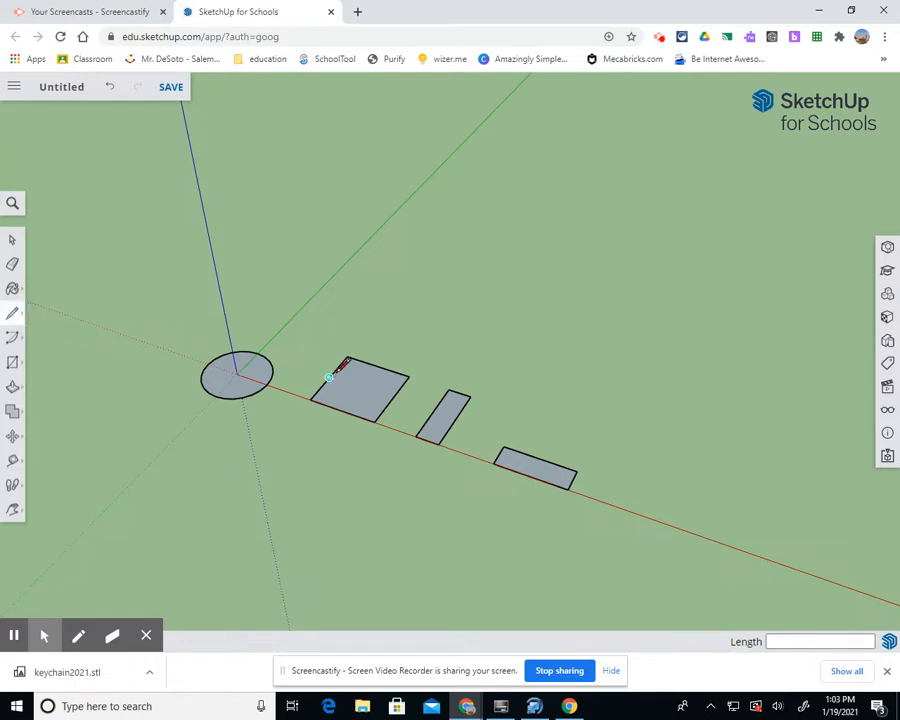
scroll(335, 372, "up", 5)
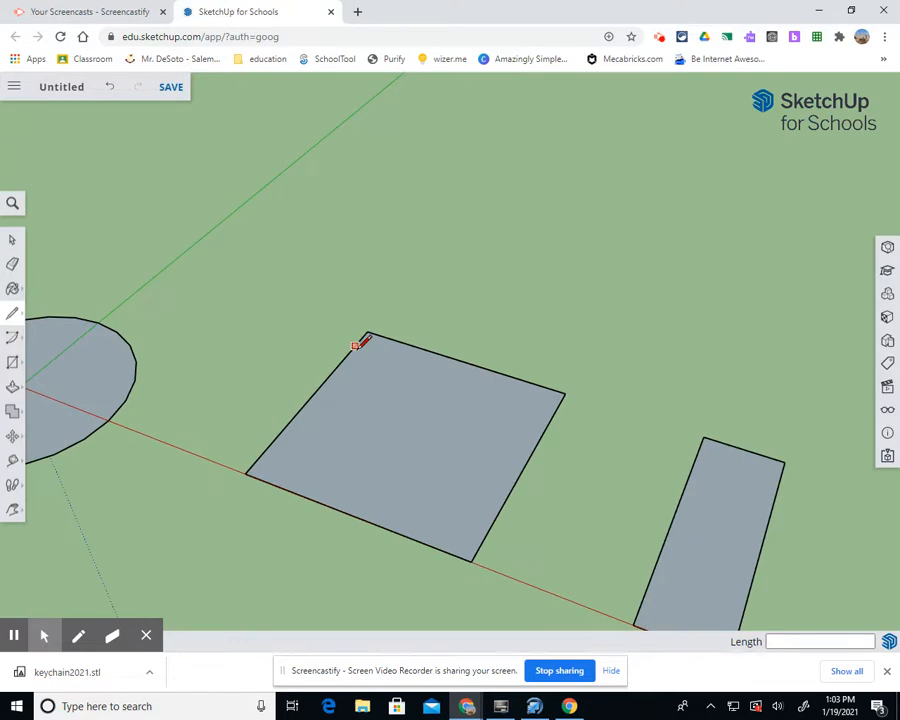
left_click(357, 344)
left_click(386, 341)
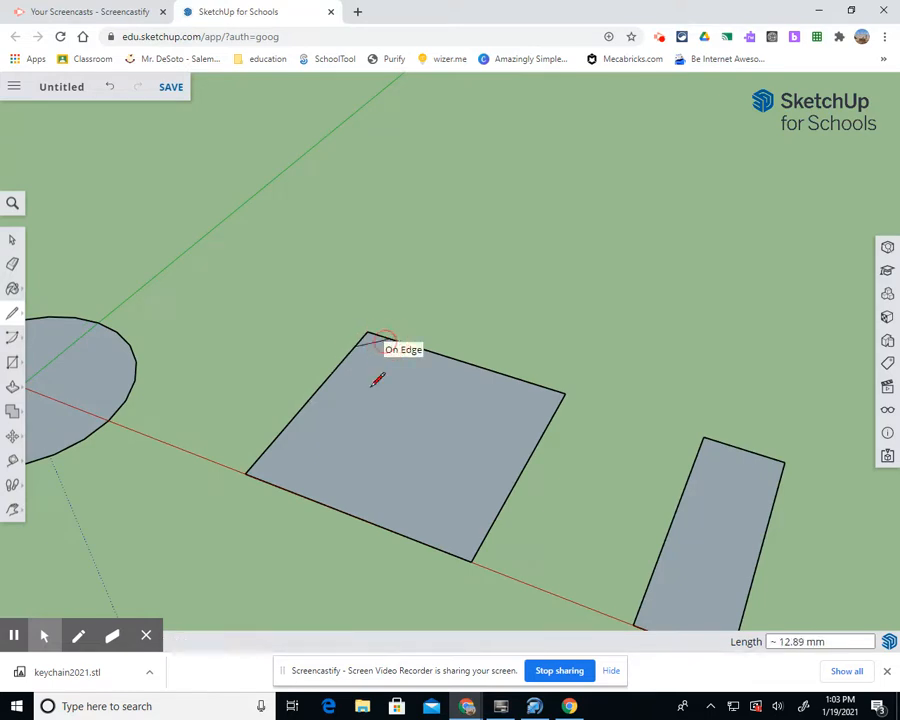
left_click(546, 387)
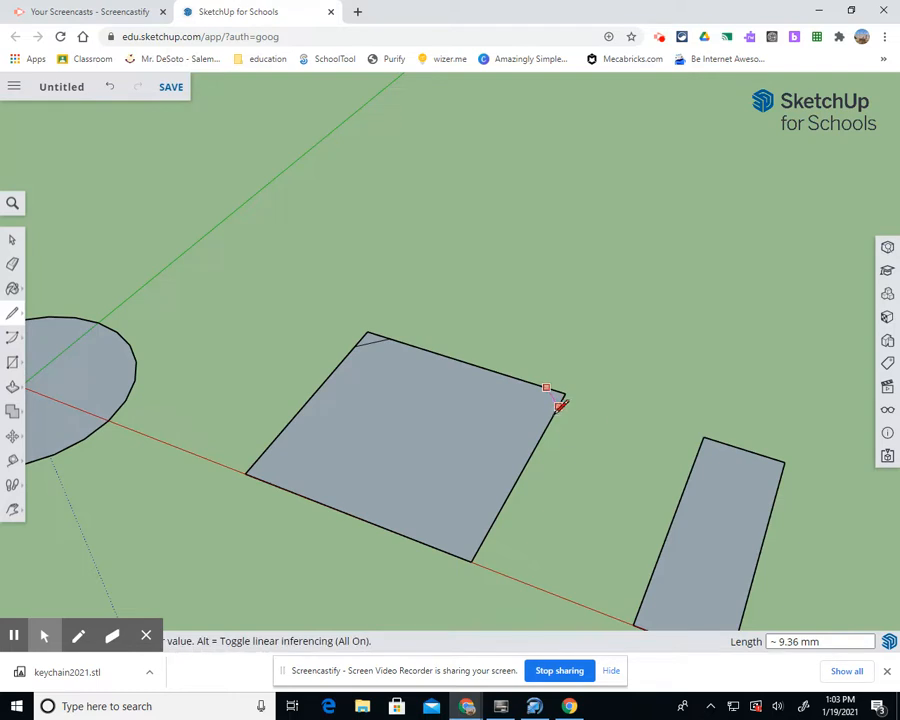
left_click(557, 404)
Erase the edges outside the two diagonal lines to cut off the square's corners
left_click(12, 263)
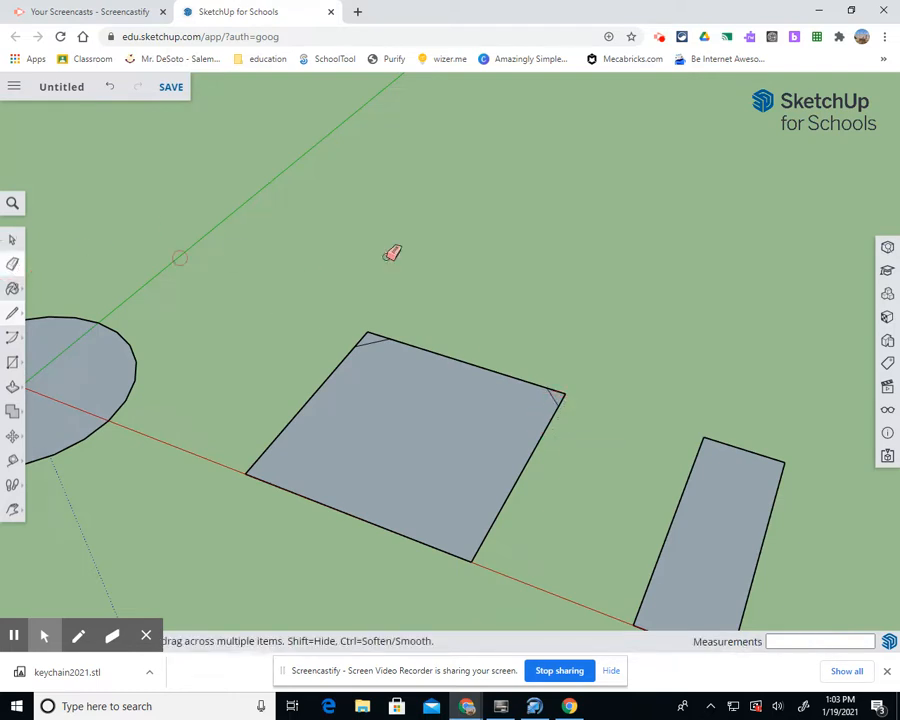
left_click(374, 333)
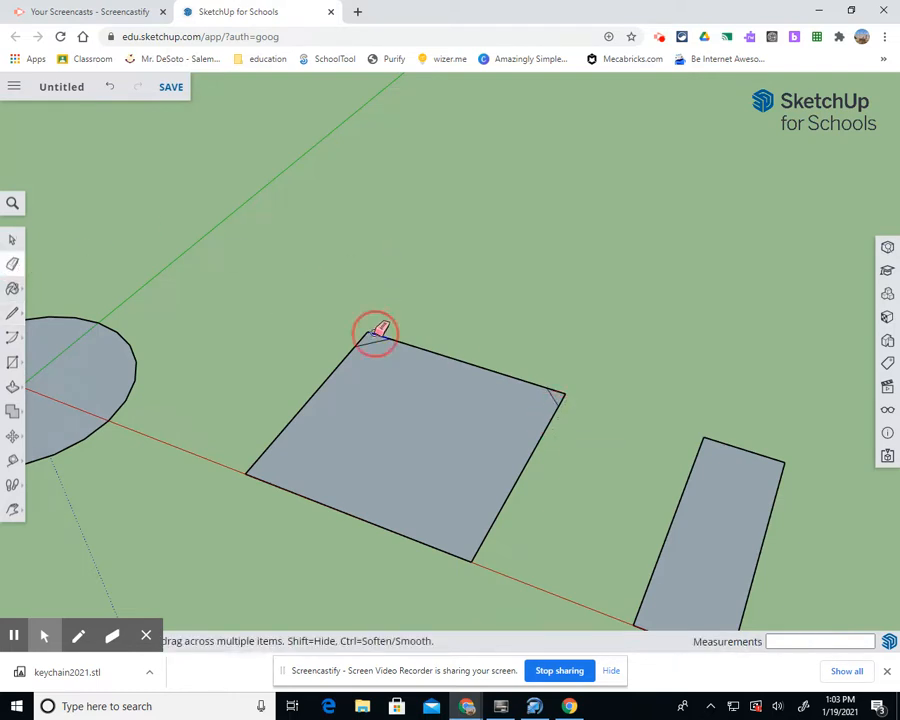
left_click(366, 335)
left_click(561, 388)
left_click(561, 389)
left_click(558, 388)
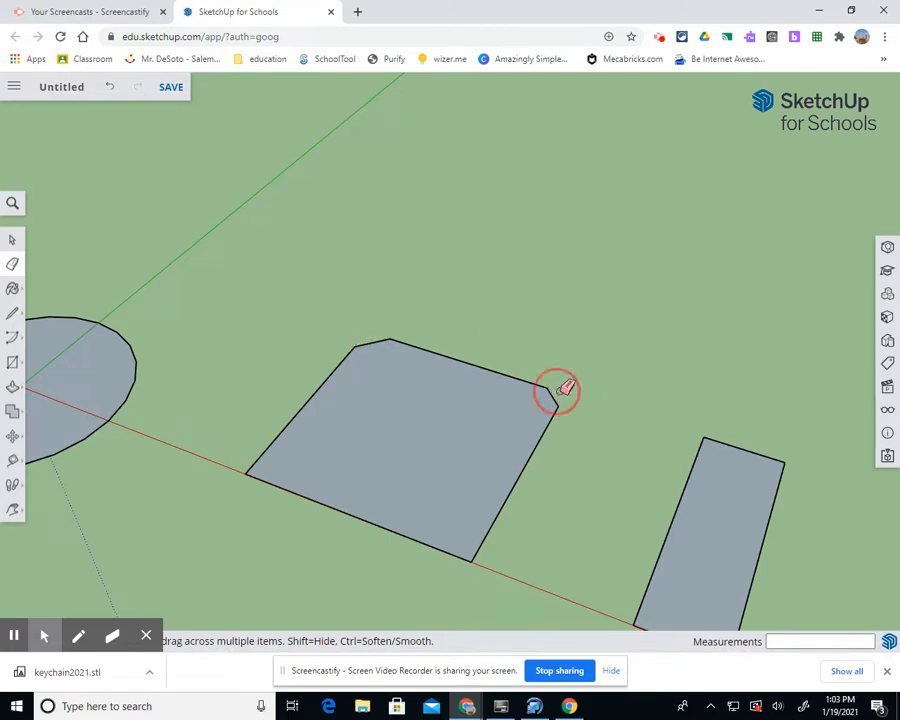
Draw a two-point arc about 13 mm in radius, tangent to both edges, across the square's red-axis corner nearest the circle
scroll(398, 362, "down", 4)
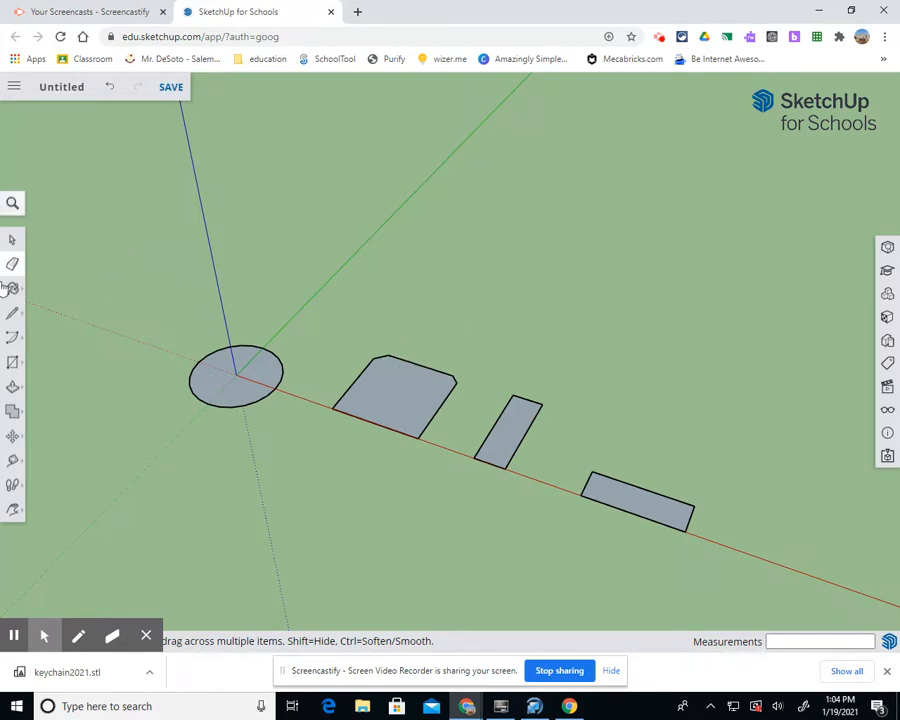
left_click(12, 337)
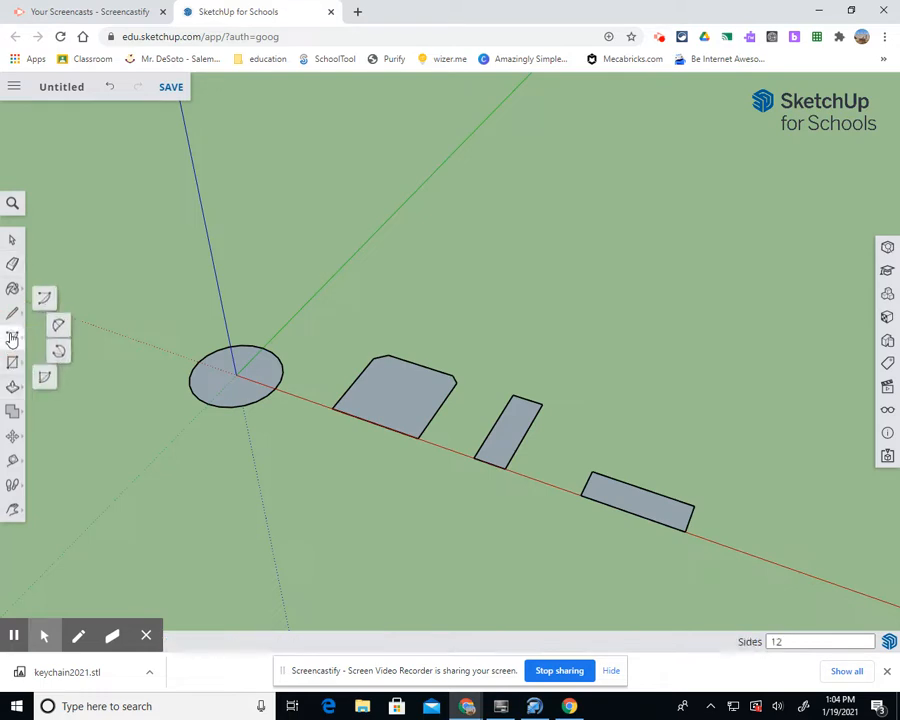
left_click(63, 323)
scroll(457, 453, "up", 2)
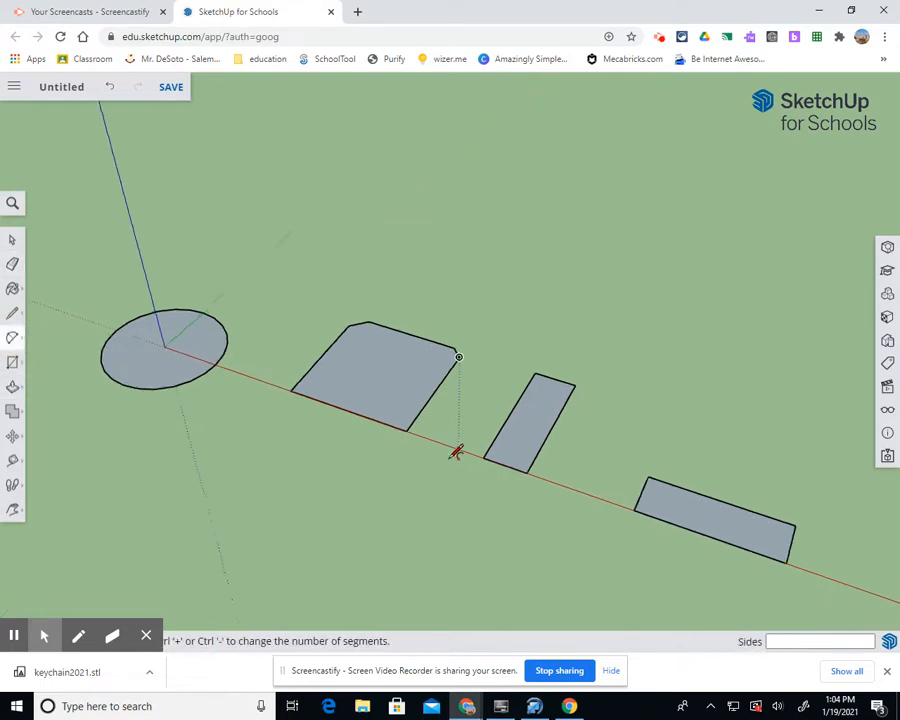
scroll(457, 453, "up", 2)
left_click(240, 342)
left_click(248, 371)
left_click(234, 357)
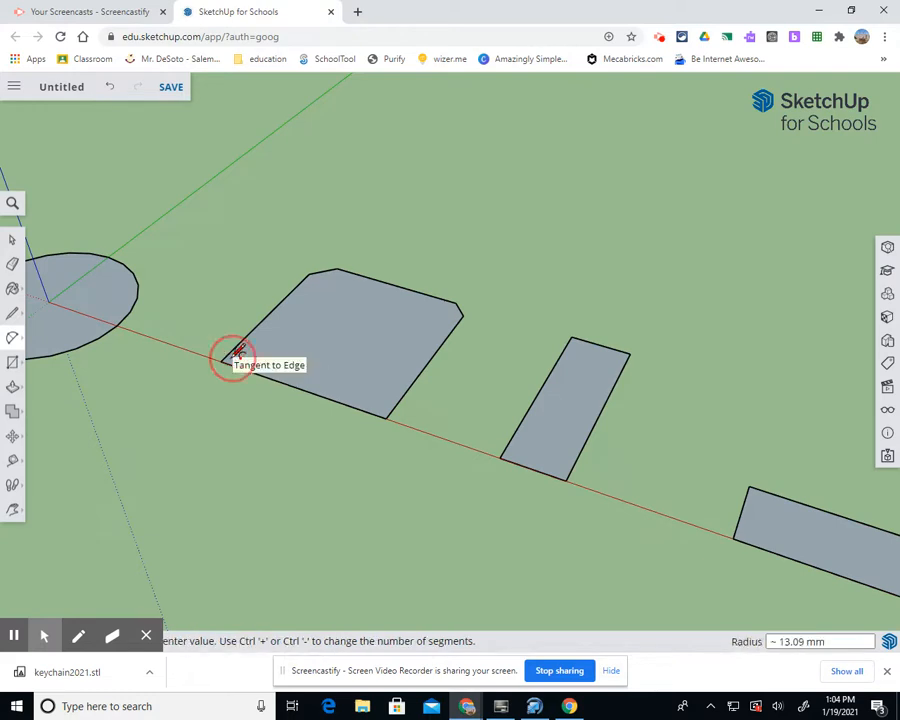
Draw a tangent arc about 11 mm in radius across the square's other corner on the red axis
left_click(404, 398)
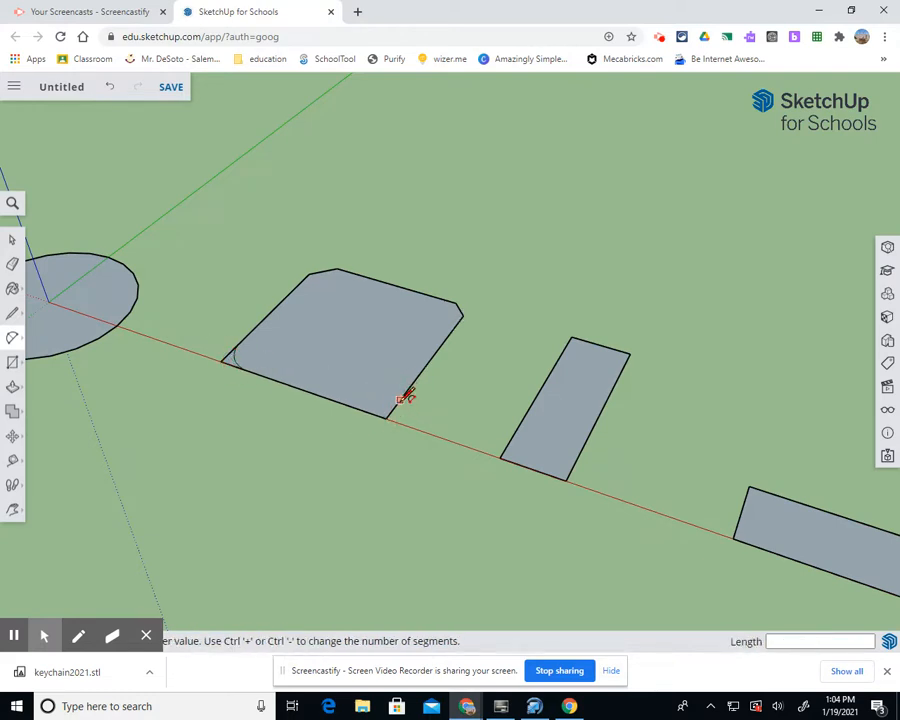
left_click(361, 408)
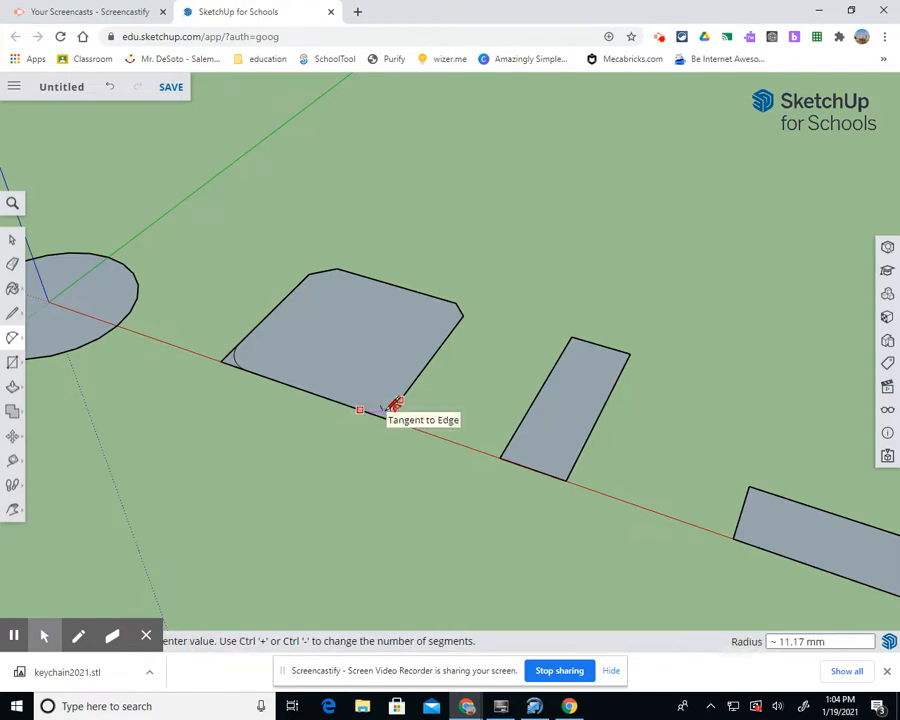
left_click(393, 406)
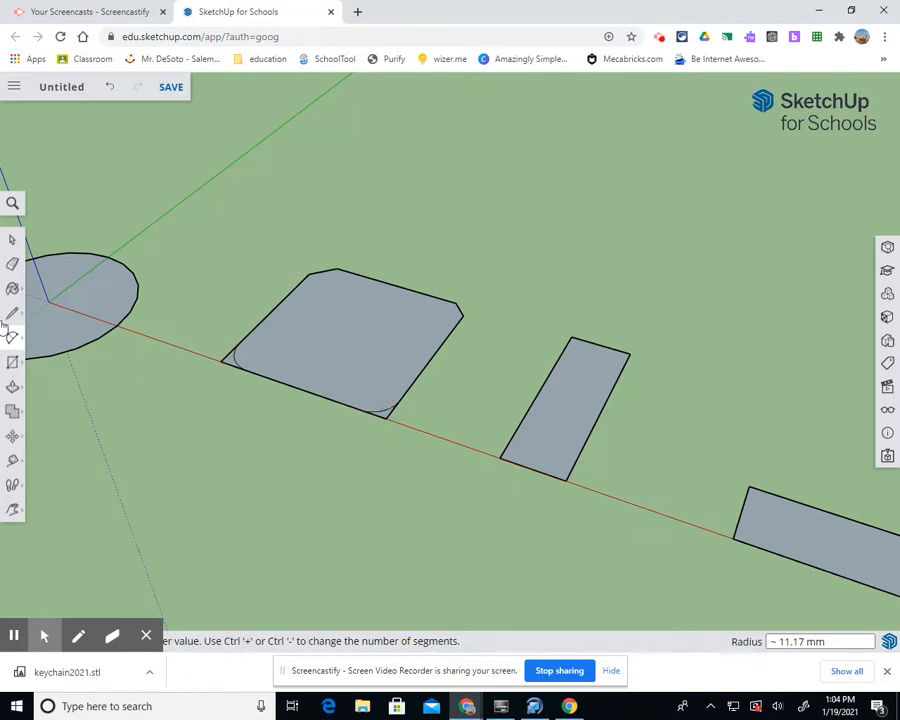
Erase the edges outside the two arcs to round off the square's corners along the red axis
left_click(12, 264)
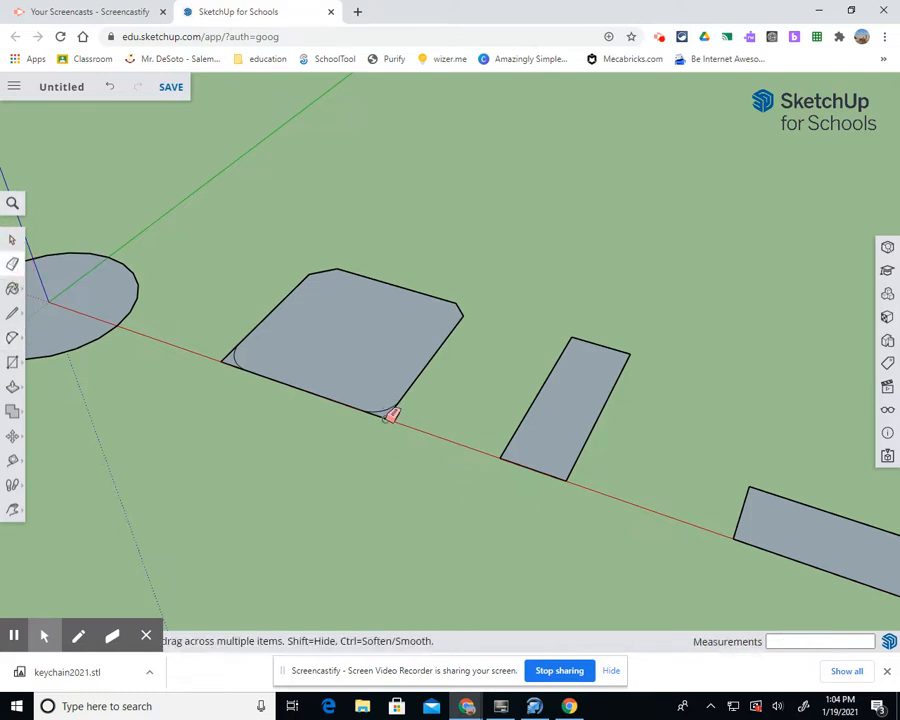
scroll(396, 414, "up", 3)
left_click_drag(394, 395, 361, 405)
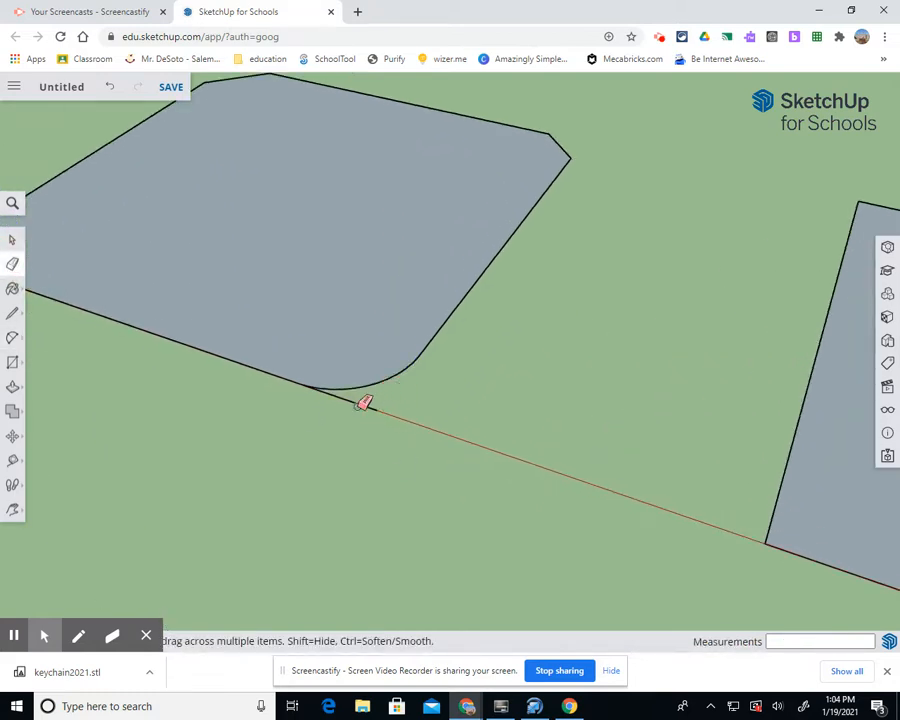
left_click(365, 403)
scroll(54, 406, "down", 5)
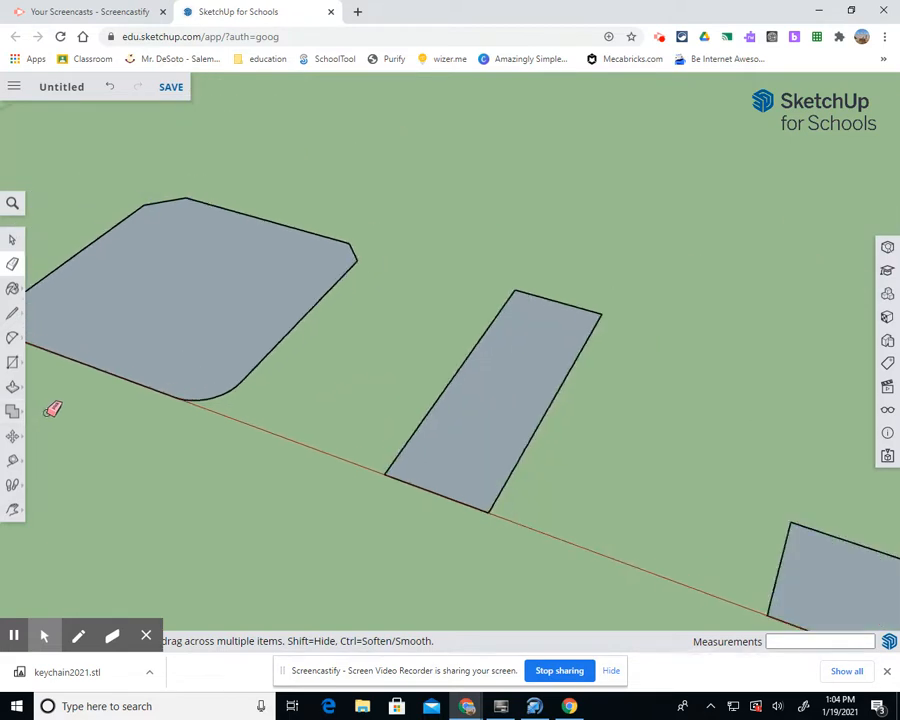
left_click(12, 509)
left_click_drag(160, 463, 373, 532)
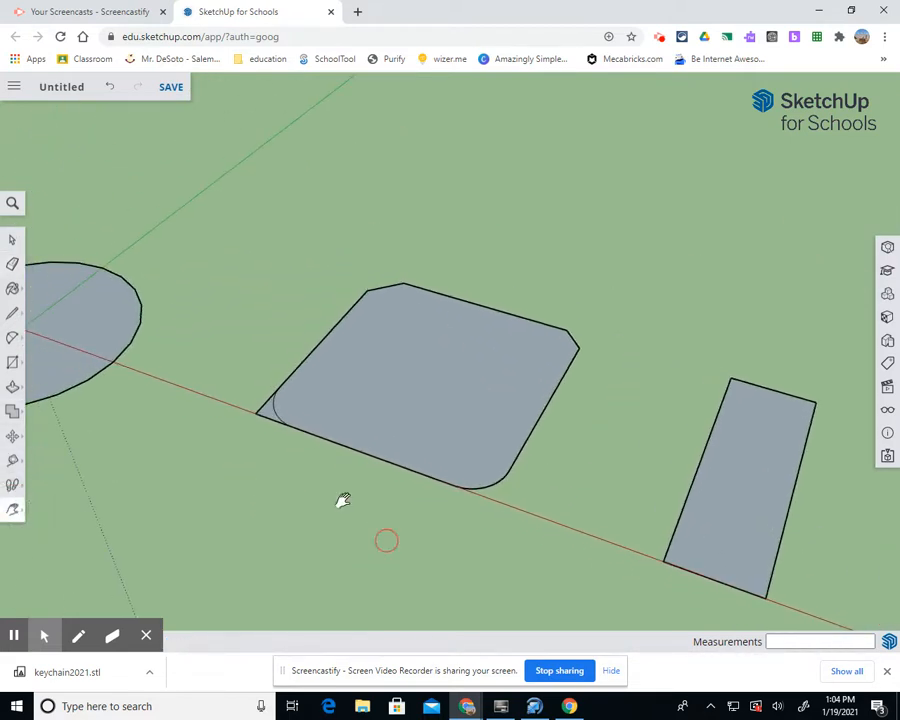
left_click(12, 264)
left_click_drag(270, 397, 272, 418)
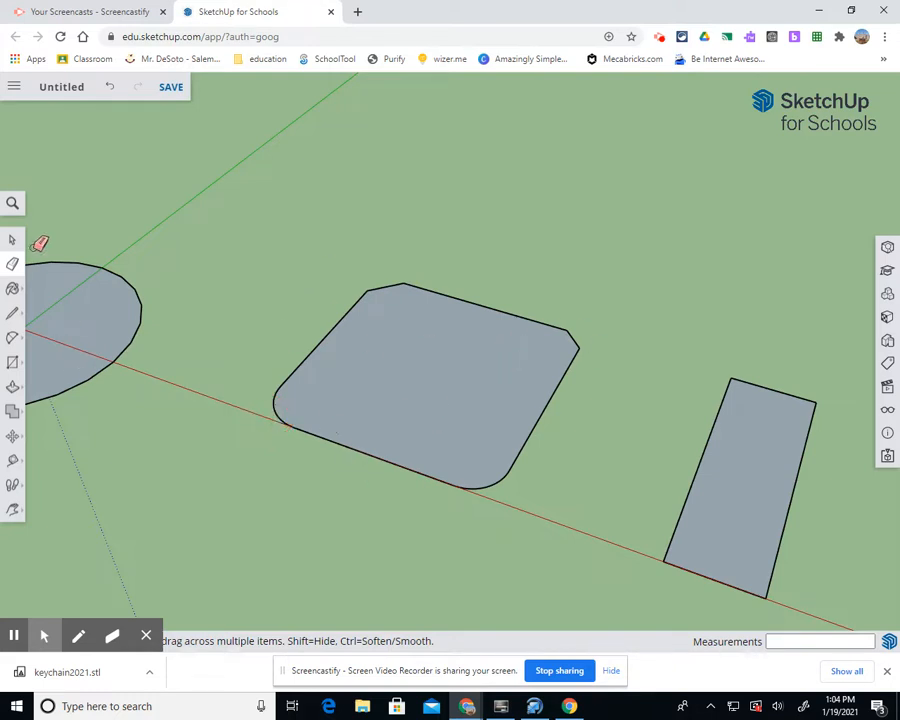
Draw a circle of 2.5 mm radius on the square, just inside the middle of the edge opposite the red axis
left_click(14, 362)
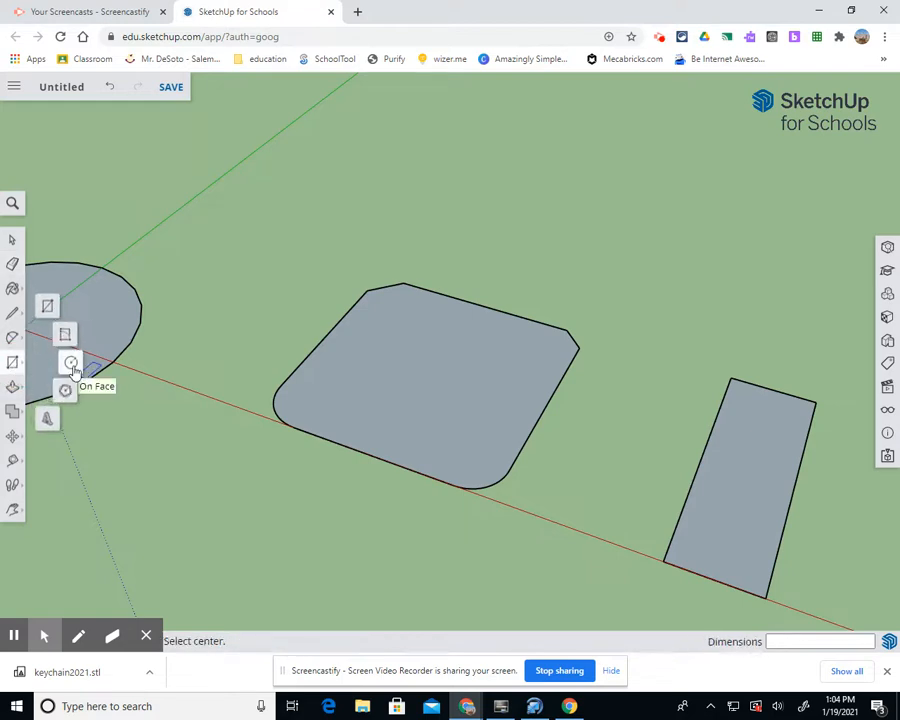
left_click(71, 362)
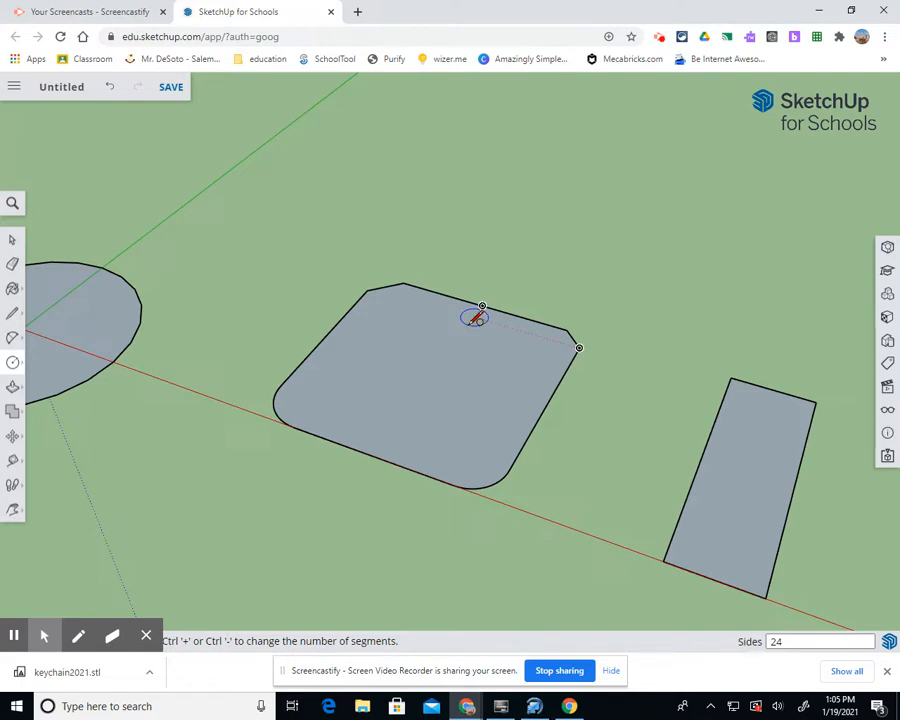
left_click(476, 316)
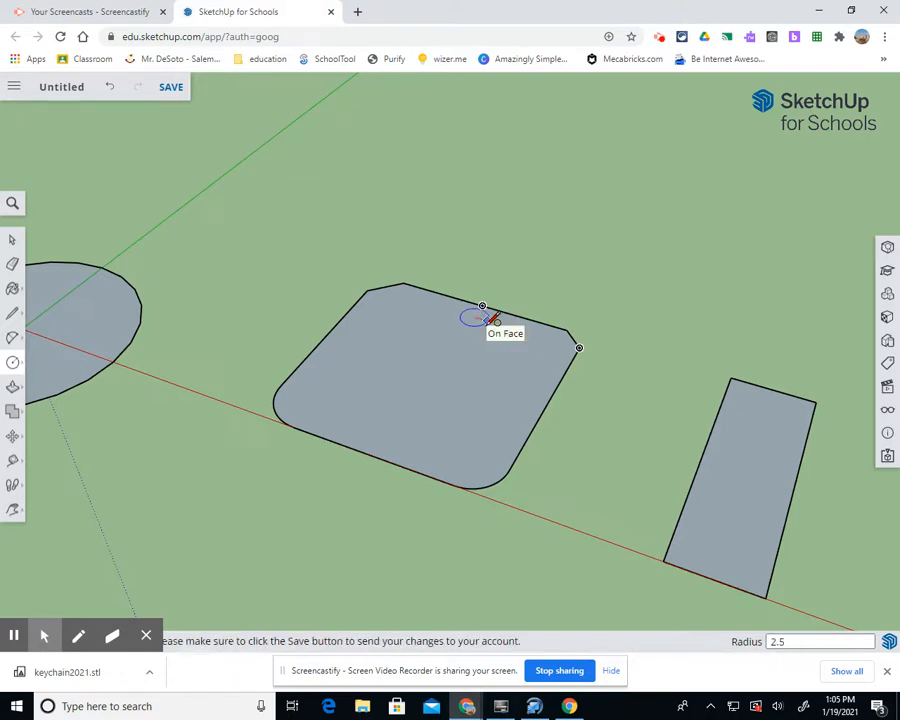
left_click(494, 318)
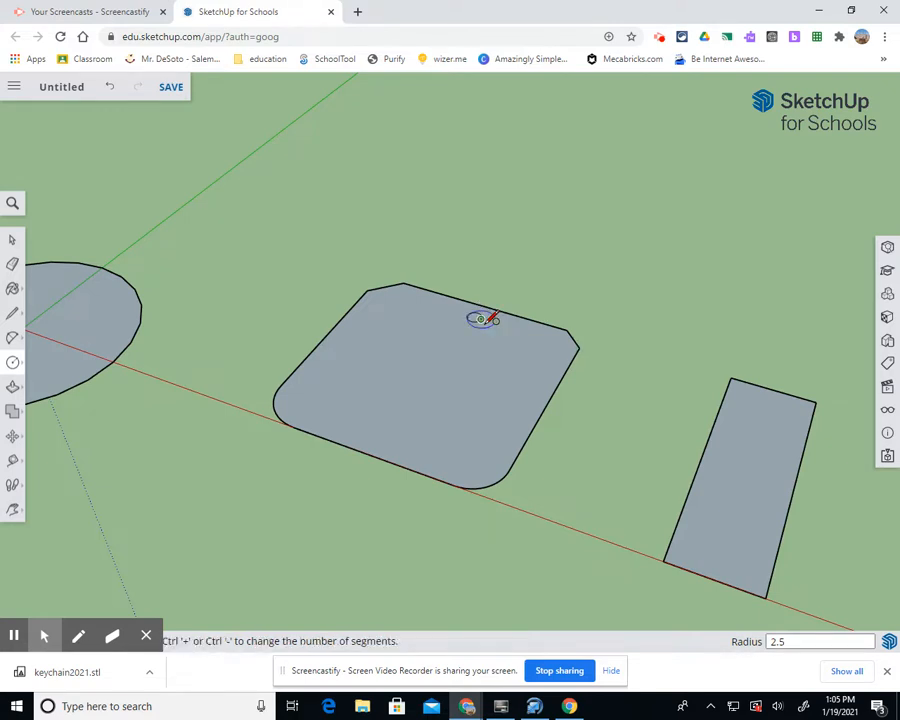
Draw a small circle on the neighbouring narrow rectangle, inside its far corner on the square's side
scroll(470, 310, "up", 3)
scroll(482, 284, "down", 2)
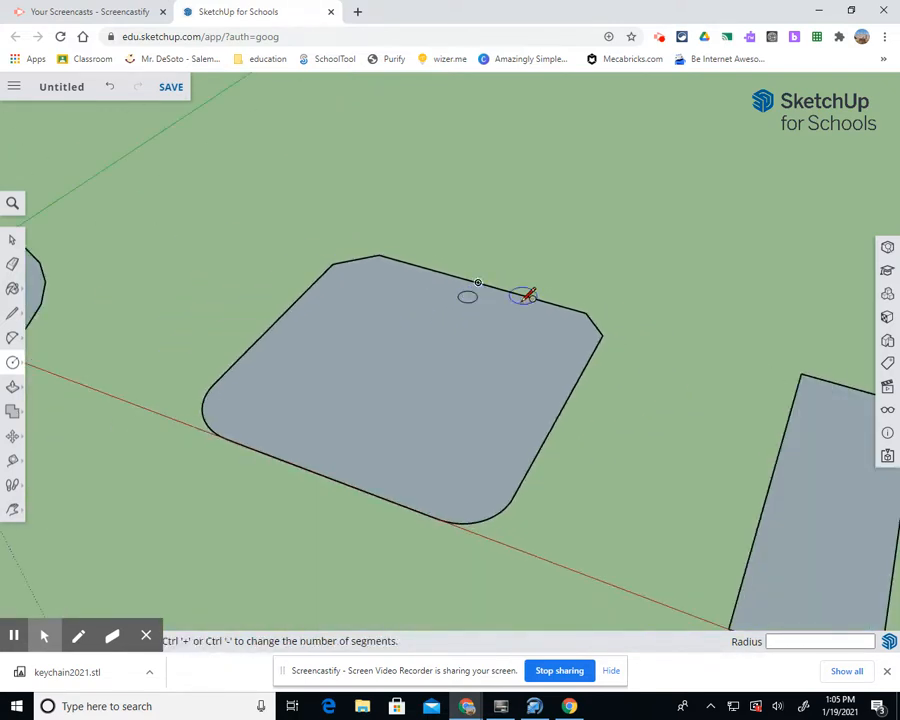
scroll(523, 300, "down", 1)
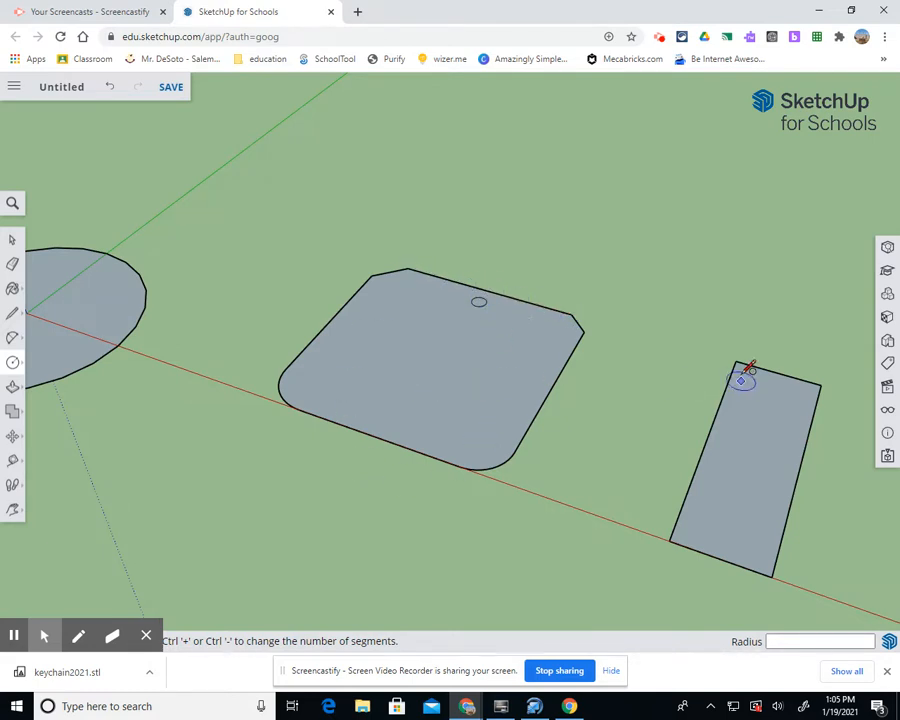
scroll(756, 390, "up", 3)
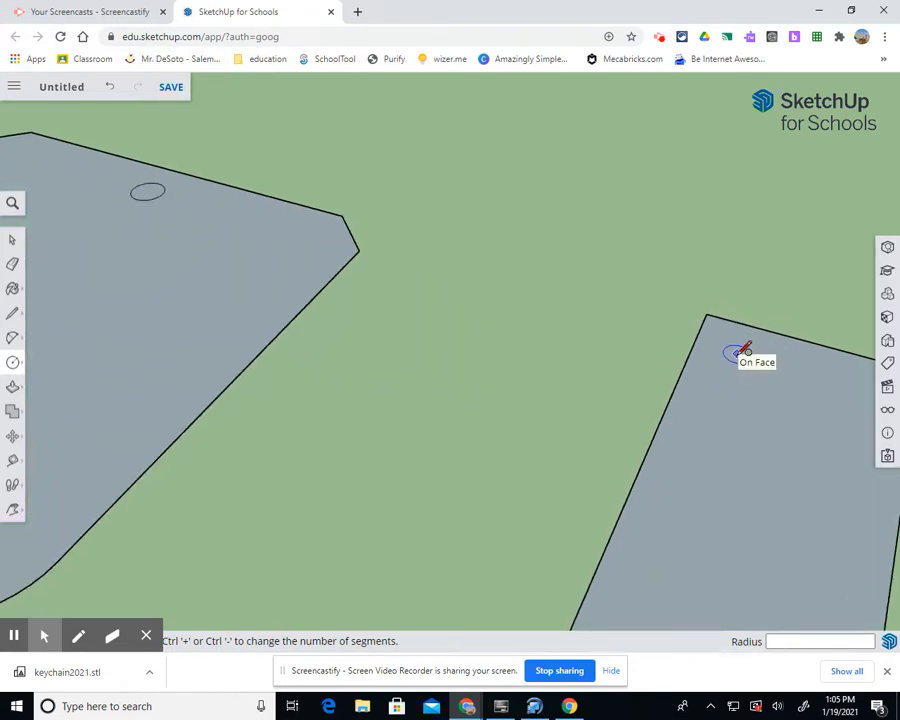
left_click(737, 353)
left_click(747, 357)
scroll(765, 420, "down", 5)
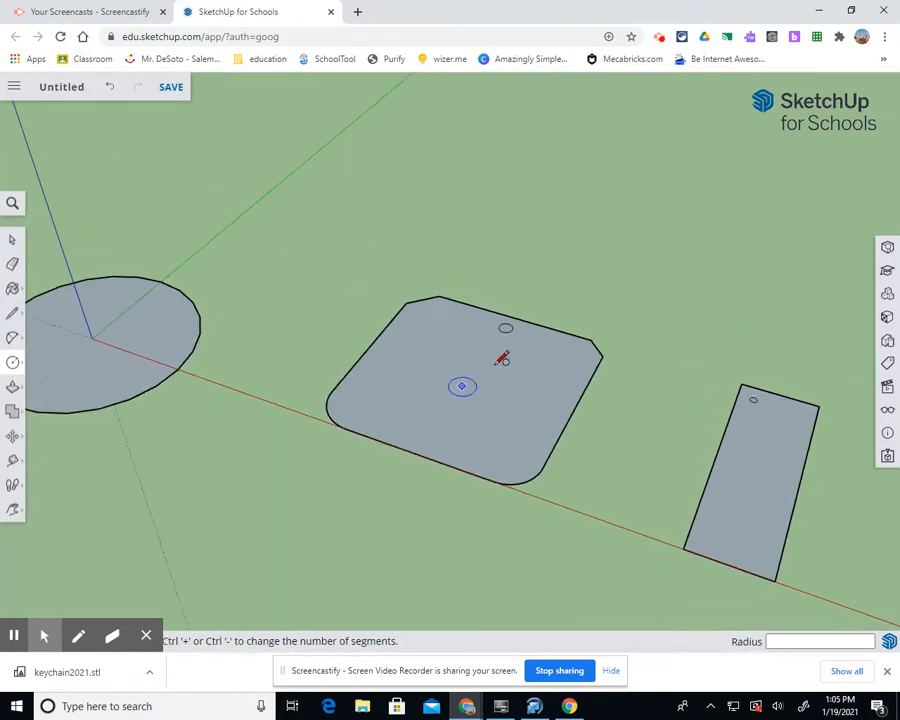
Push/pull the square face around the hole up 15 mm and the narrow rectangle next to it up 5 mm
left_click(12, 387)
left_click(502, 413)
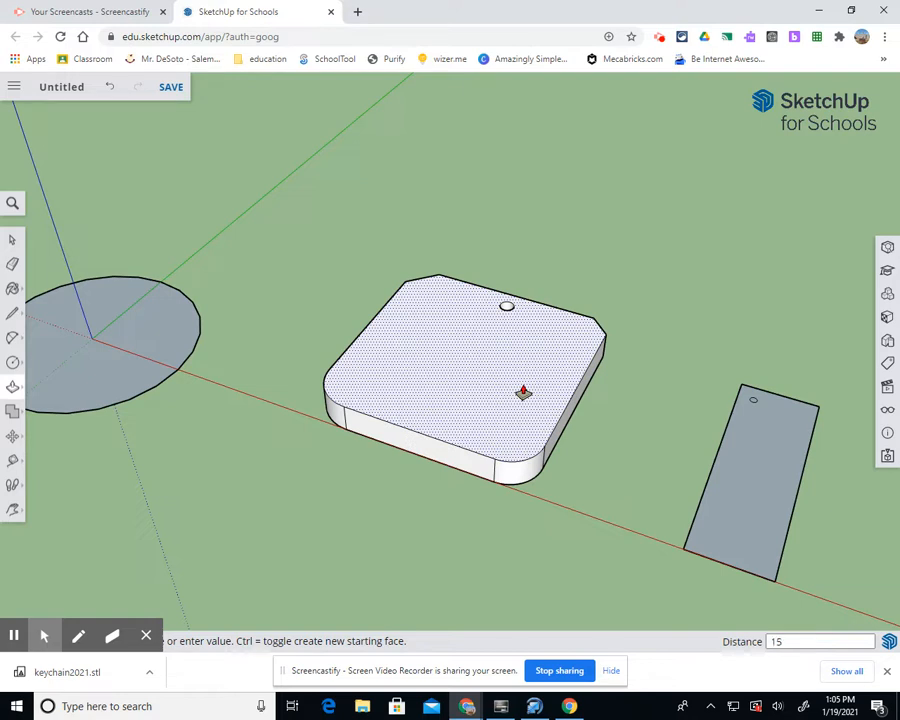
key("Return")
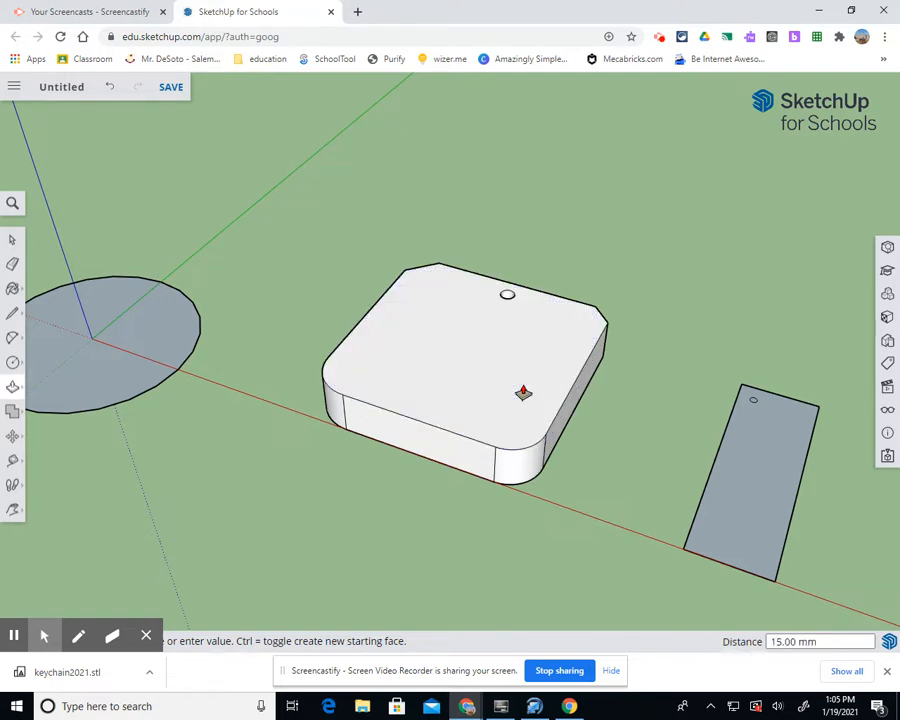
left_click(747, 514)
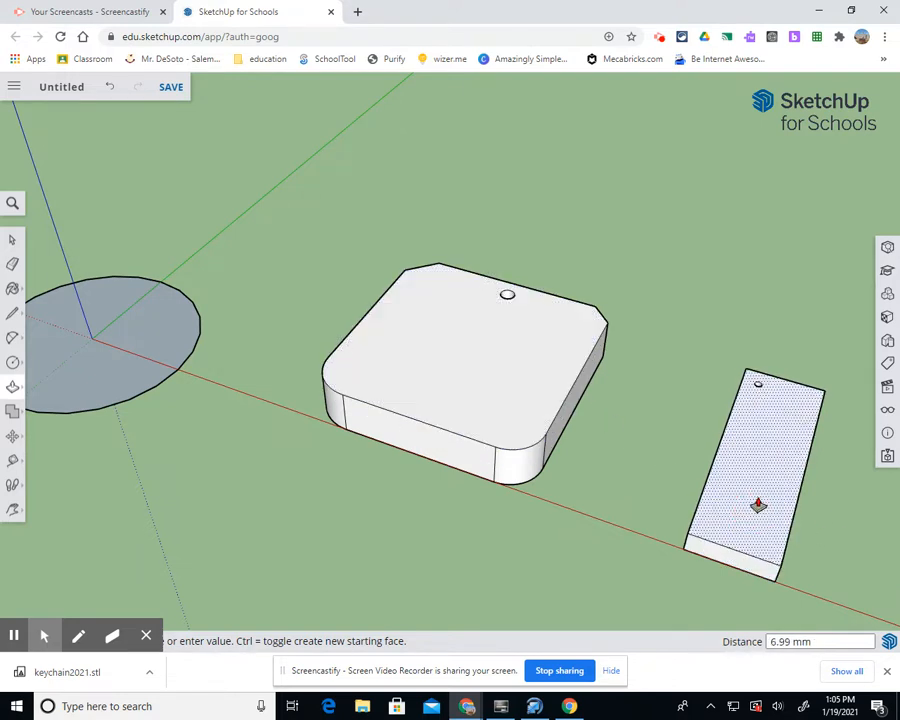
key("Return")
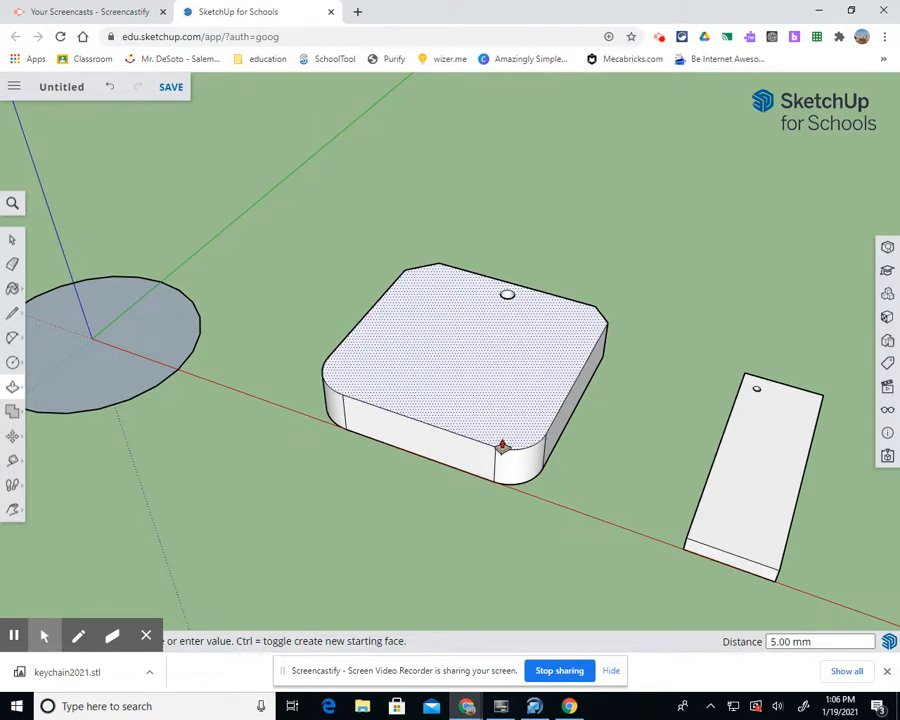
Outline a rectangle about 14 mm deep around the square's hole against the far edge and push it down about 4.6 mm
left_click(12, 313)
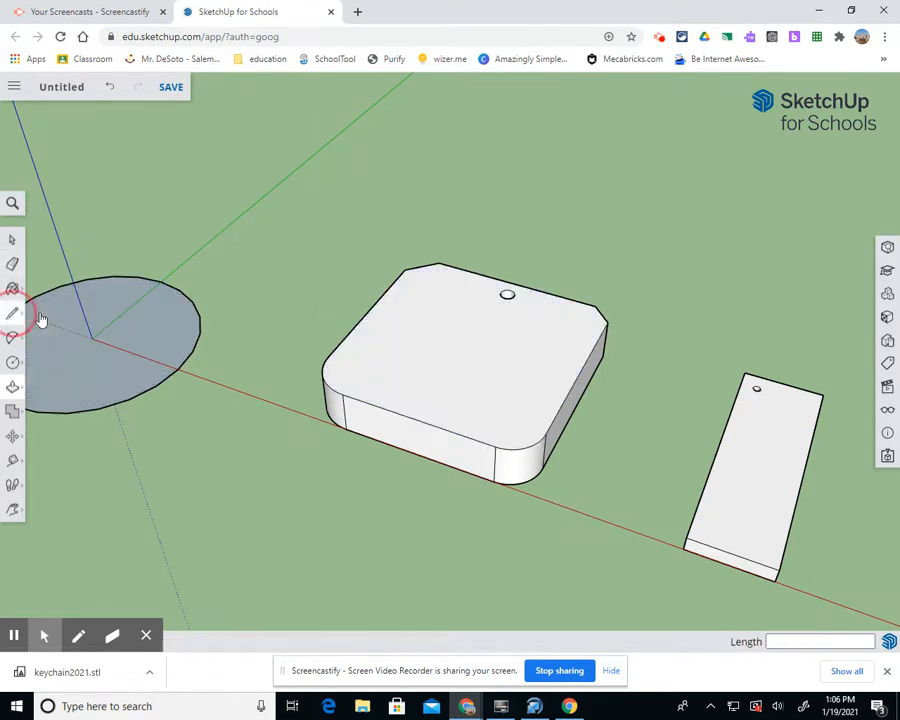
left_click(476, 273)
left_click(459, 294)
left_click(537, 314)
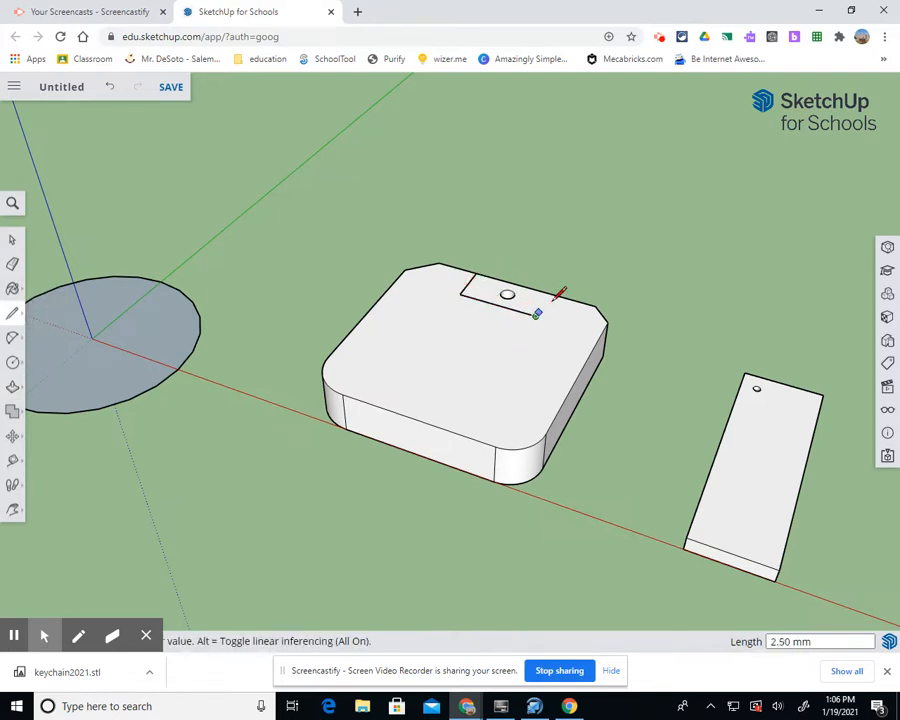
left_click(549, 295)
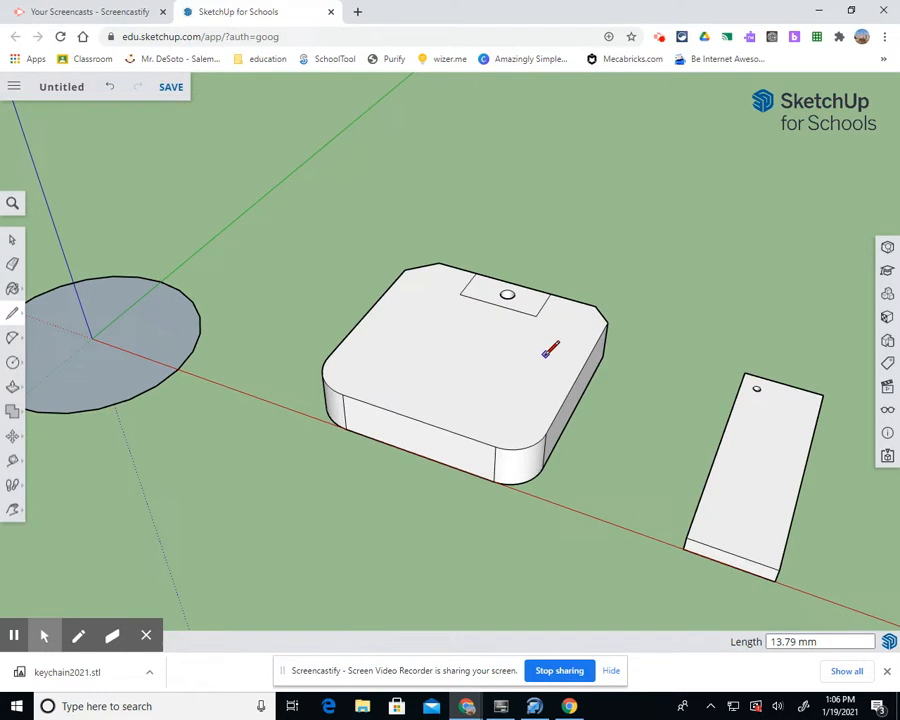
left_click(12, 386)
left_click_drag(521, 303, 518, 314)
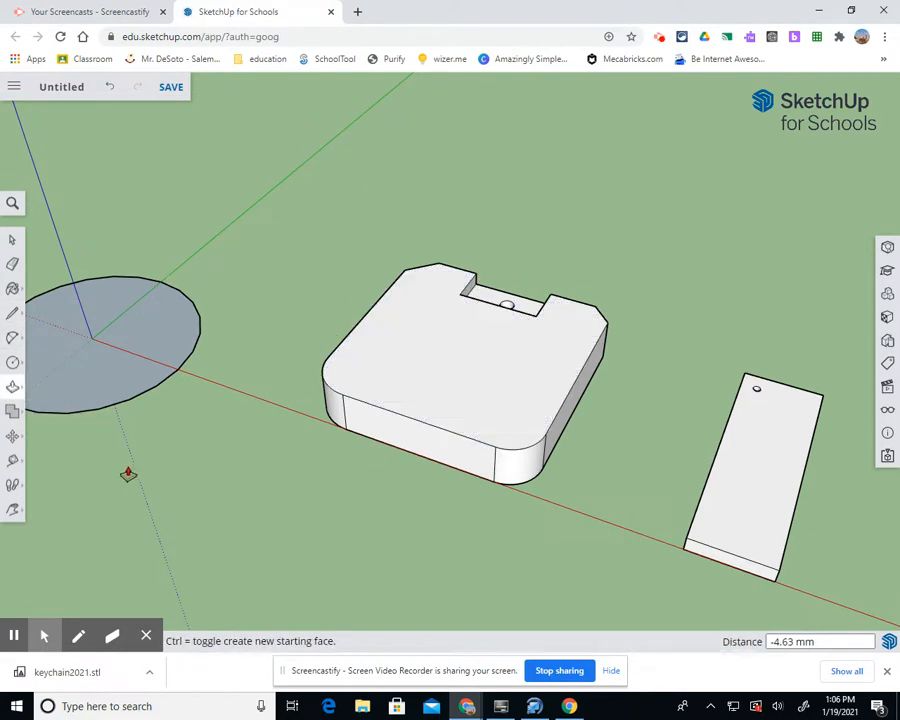
Examine the notched square block and its hole from behind, from below and from the front
left_click(14, 516)
left_click_drag(652, 429, 613, 419)
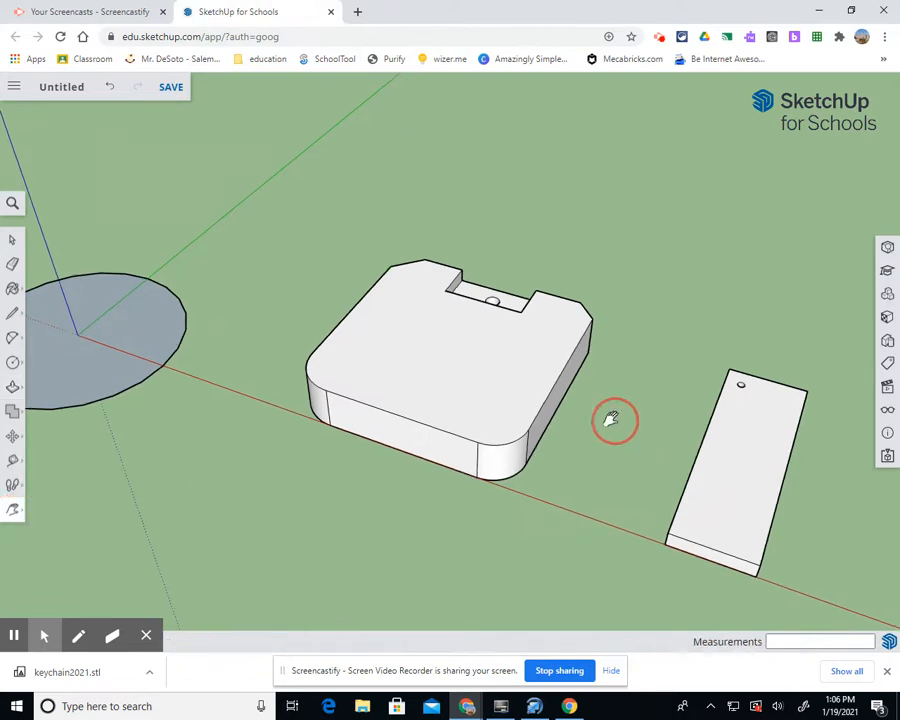
left_click(8, 513)
left_click(48, 452)
left_click_drag(472, 382, 707, 444)
left_click_drag(307, 384, 439, 318)
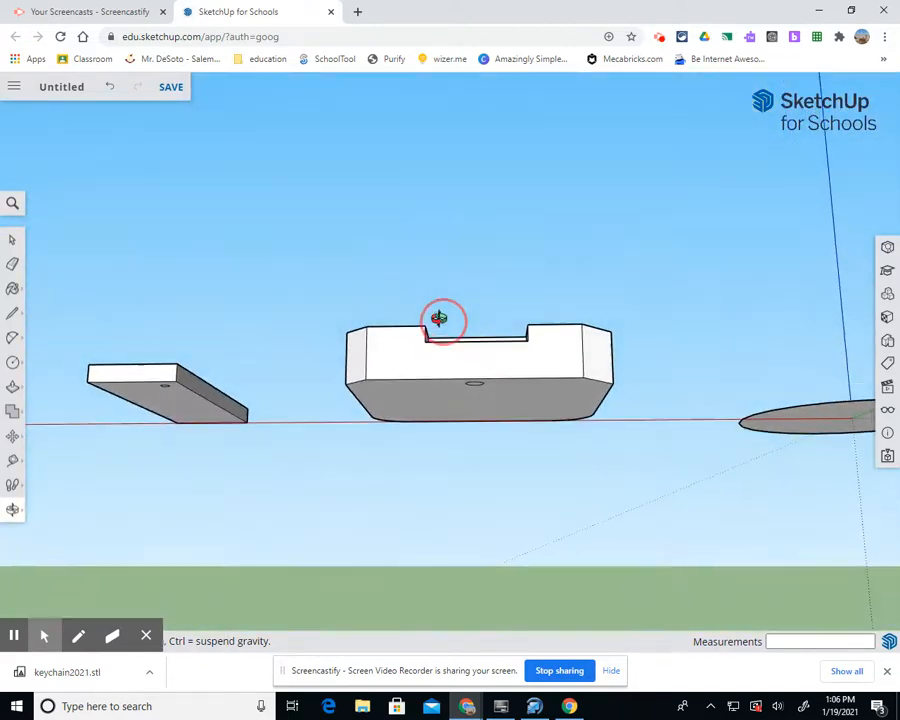
left_click(12, 313)
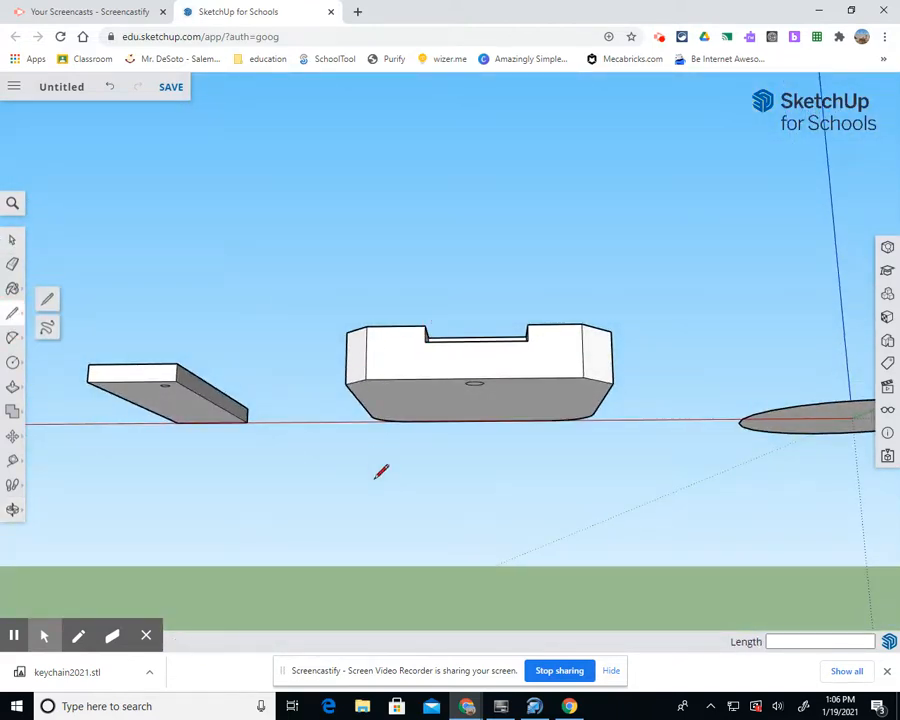
left_click(12, 509)
left_click_drag(466, 488, 439, 268)
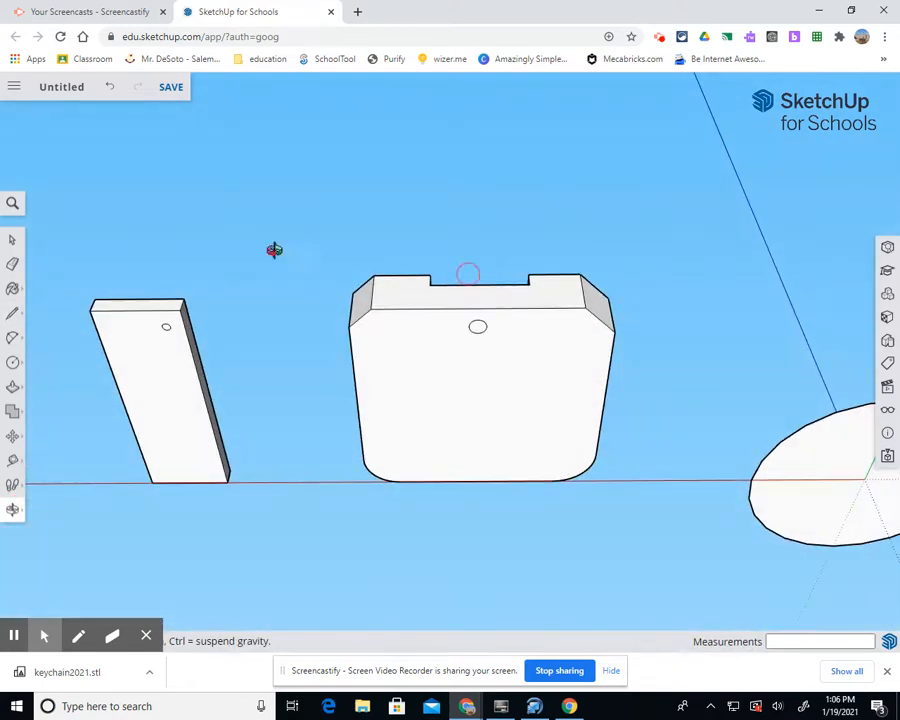
left_click(12, 313)
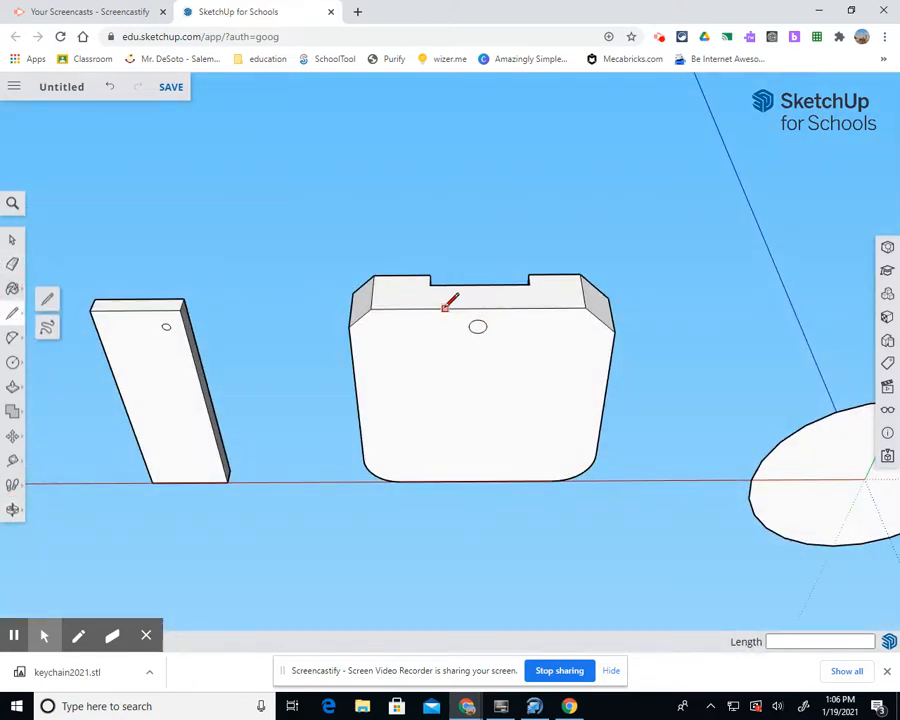
left_click(12, 509)
left_click_drag(456, 285, 727, 380)
left_click_drag(332, 394, 615, 382)
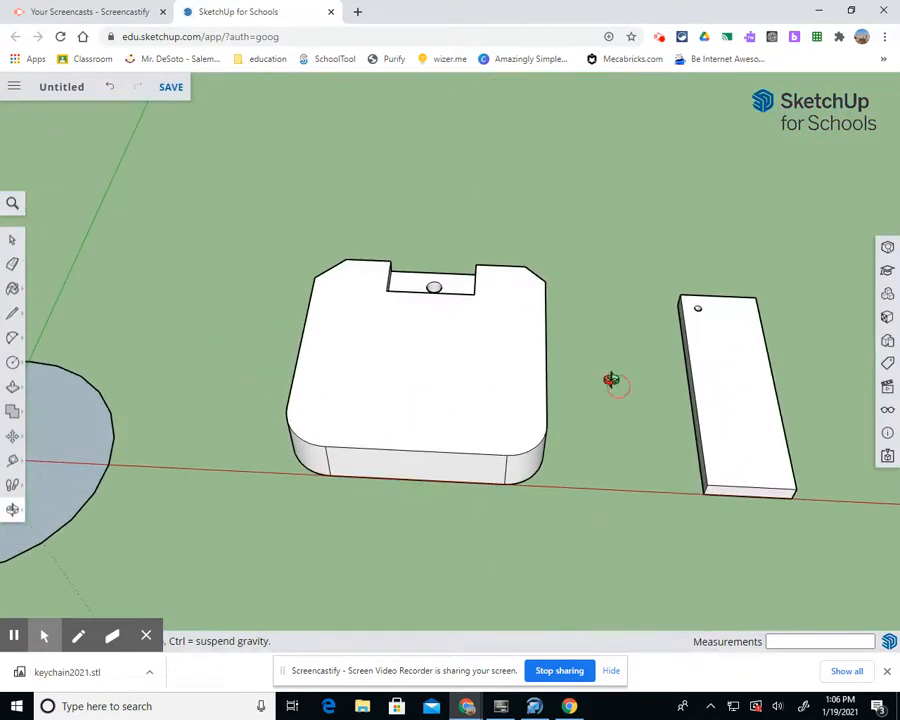
Push/pull the round keychain base's face up 5 mm
left_click_drag(650, 335, 146, 433)
left_click(13, 386)
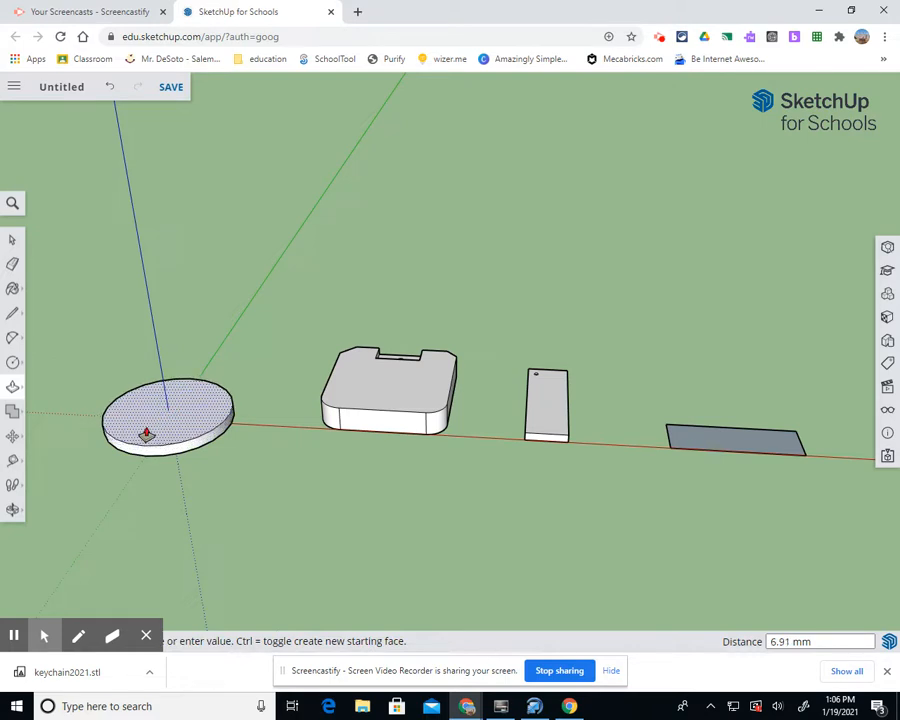
key("Return")
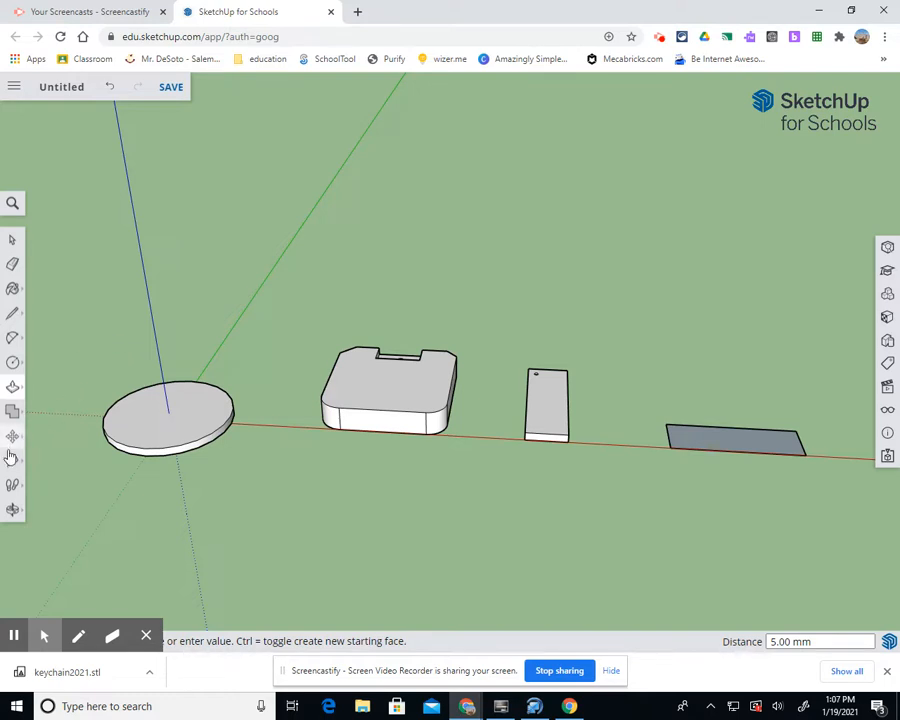
left_click(13, 389)
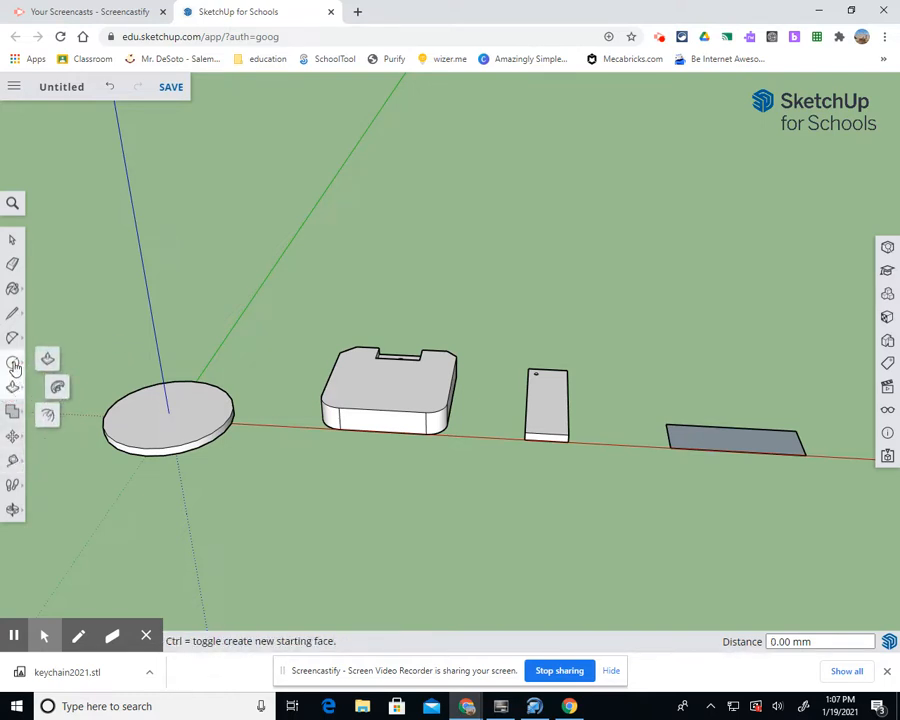
Start a 3D text reading TECH 7 in the Lora font with bold style
left_click(12, 363)
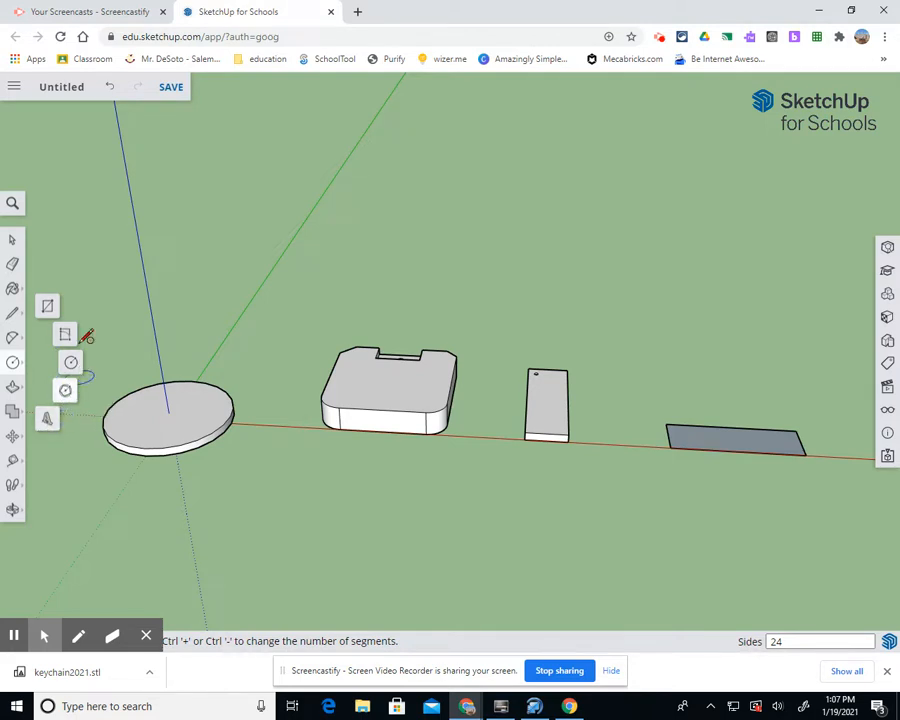
left_click(48, 419)
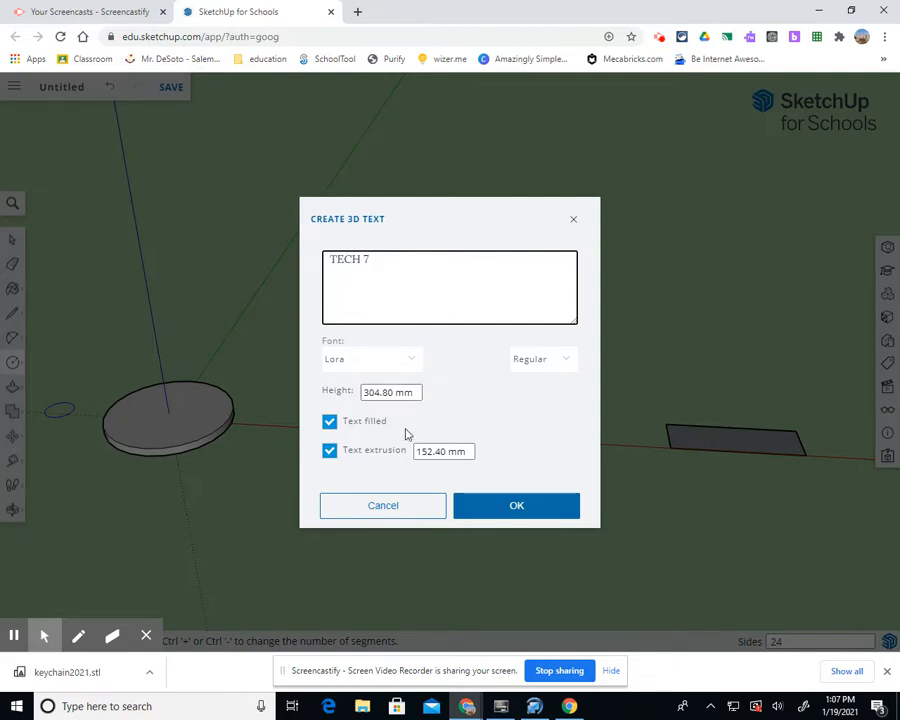
left_click(565, 361)
left_click(542, 410)
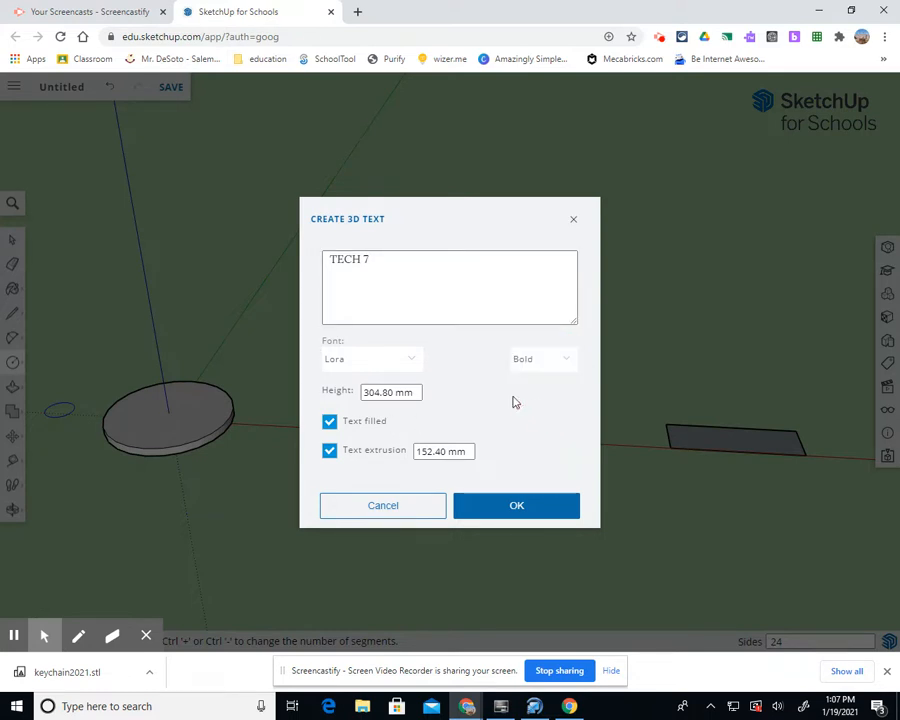
left_click(416, 363)
left_click(492, 357)
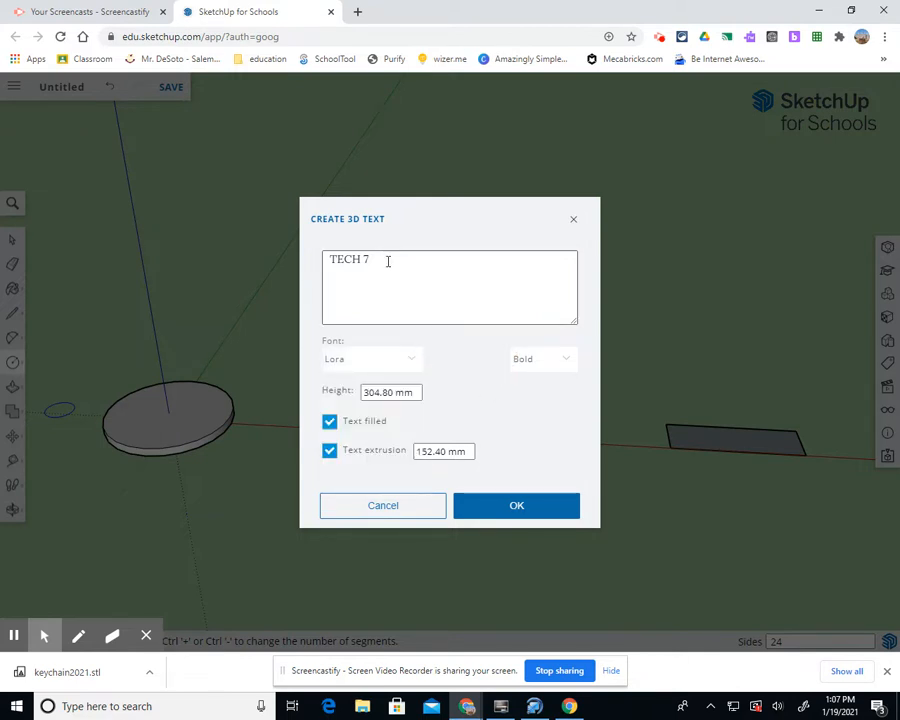
left_click_drag(388, 261, 327, 256)
left_click(569, 363)
left_click(552, 411)
left_click_drag(376, 259, 309, 259)
type("TE")
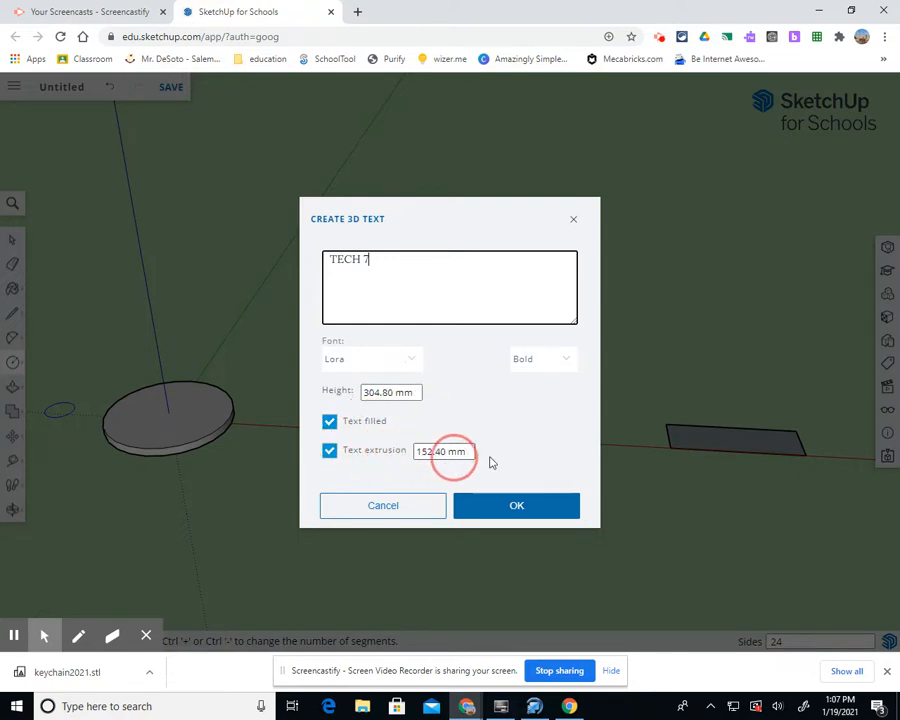
Set the 3D text's extrusion and height to 5 mm each and create the text
left_click_drag(447, 452, 418, 452)
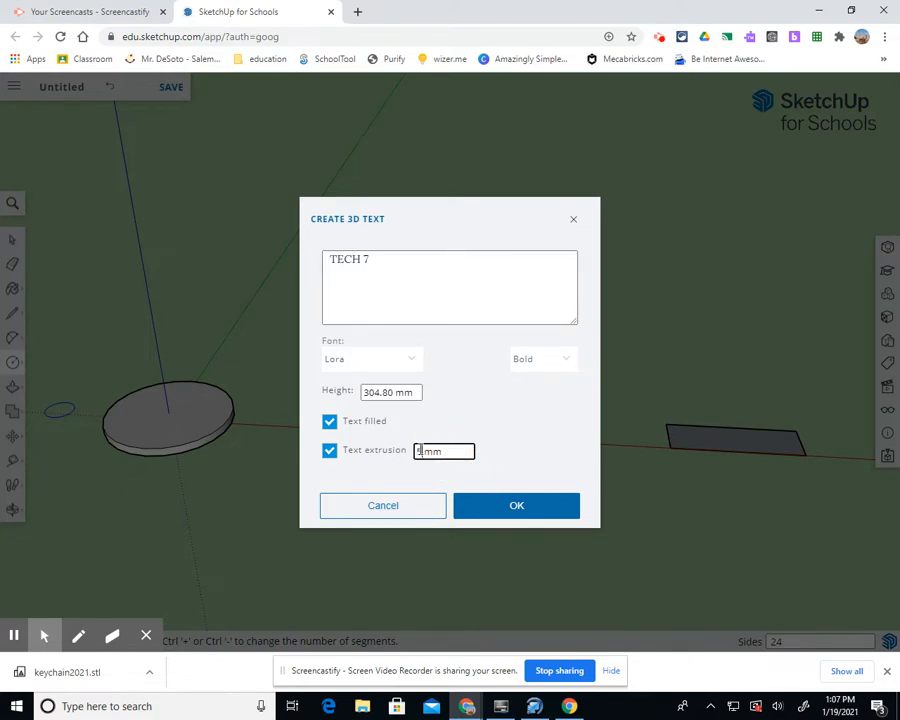
type("5")
left_click(396, 392)
left_click_drag(416, 393, 352, 396)
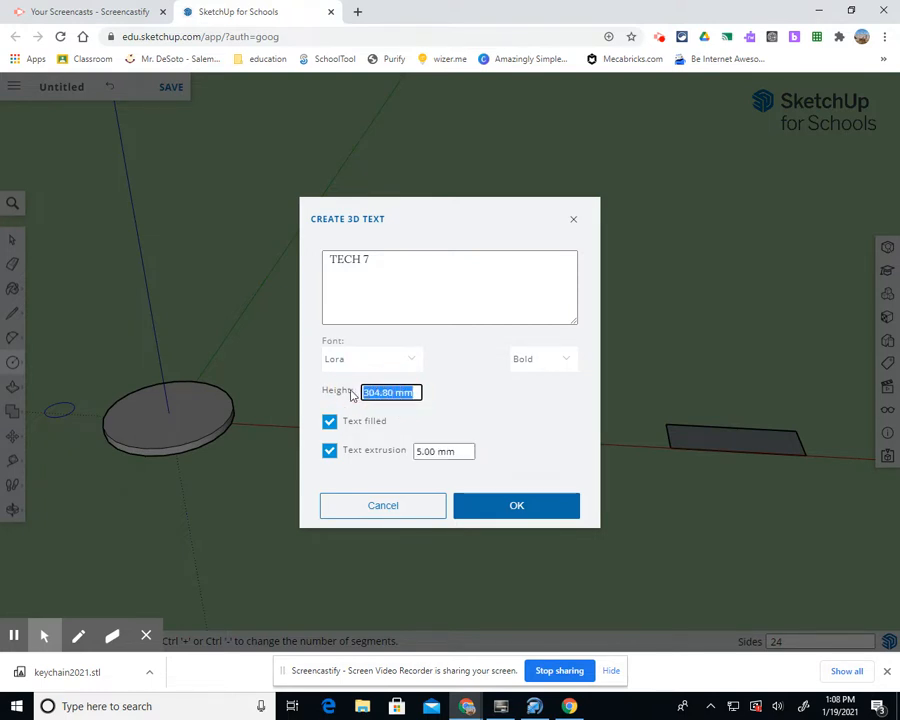
type("5")
key("Tab")
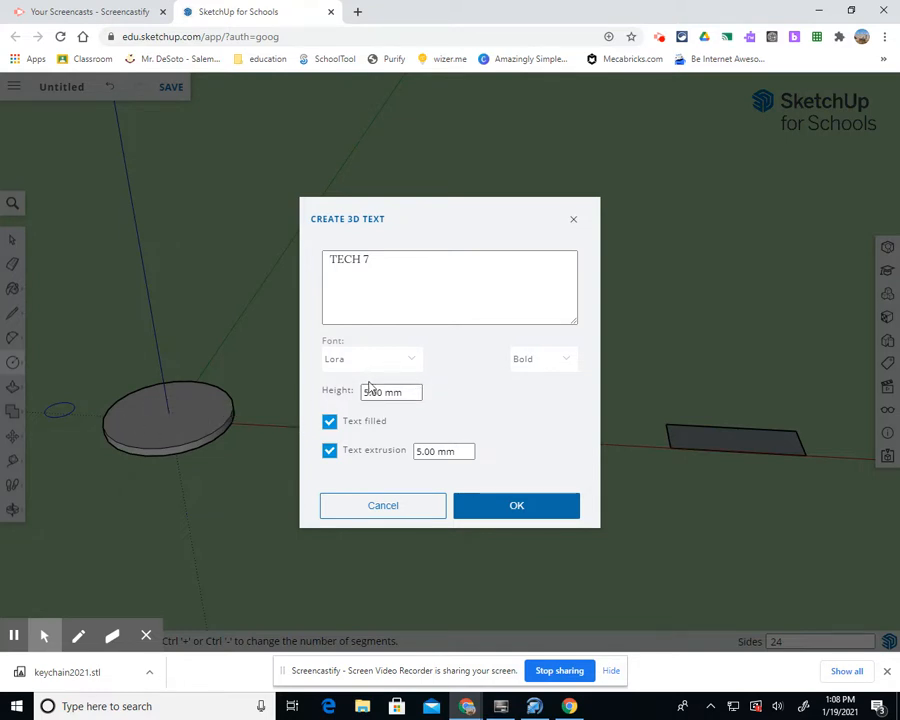
left_click(520, 510)
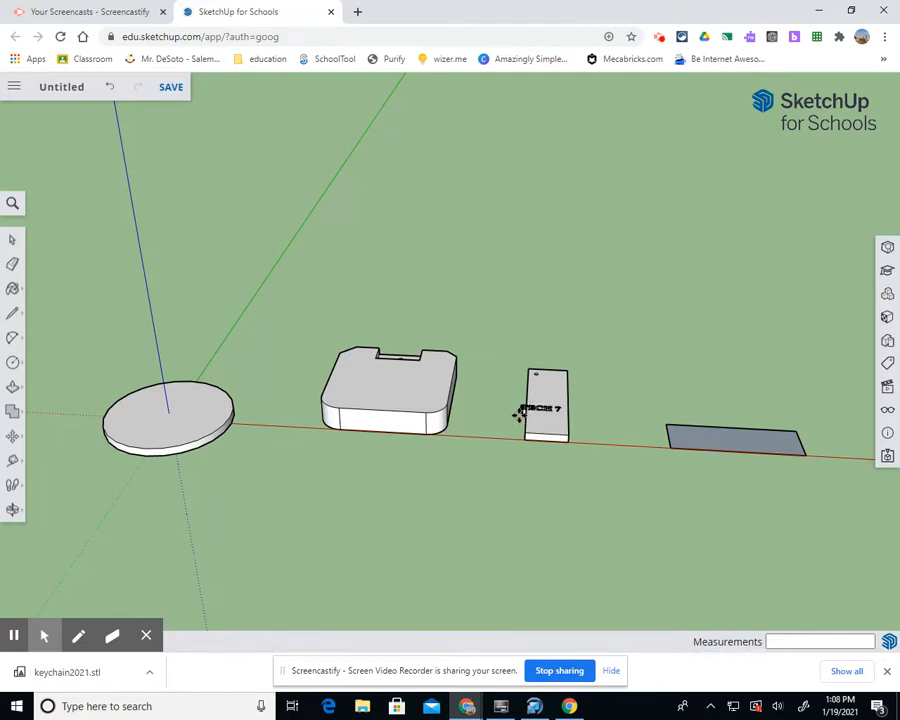
Try to position the TECH 7 text on the notched square block
scroll(520, 415, "up", 6)
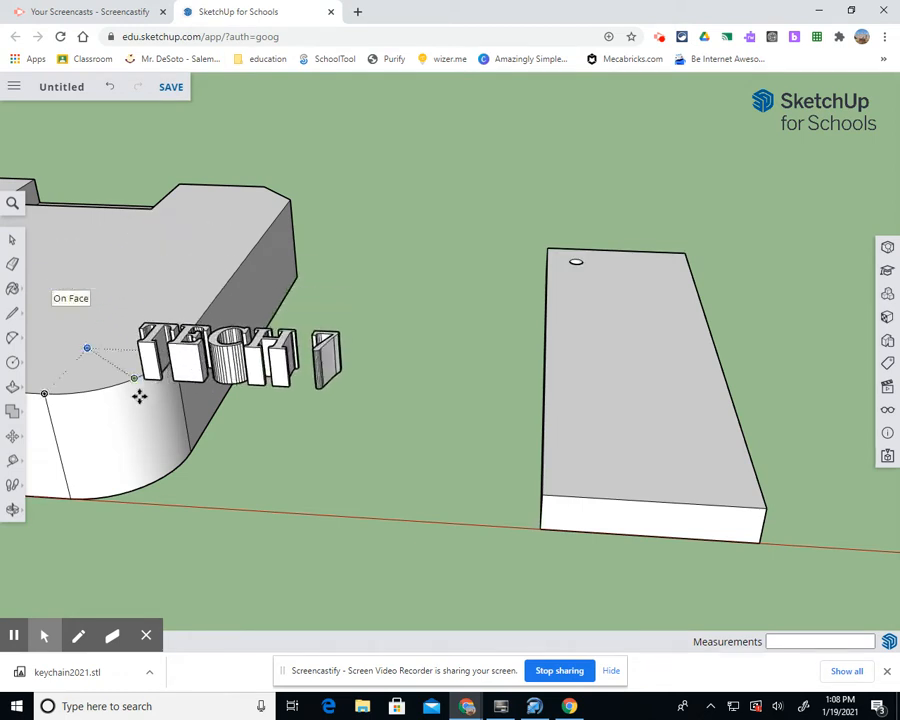
scroll(136, 388, "down", 6)
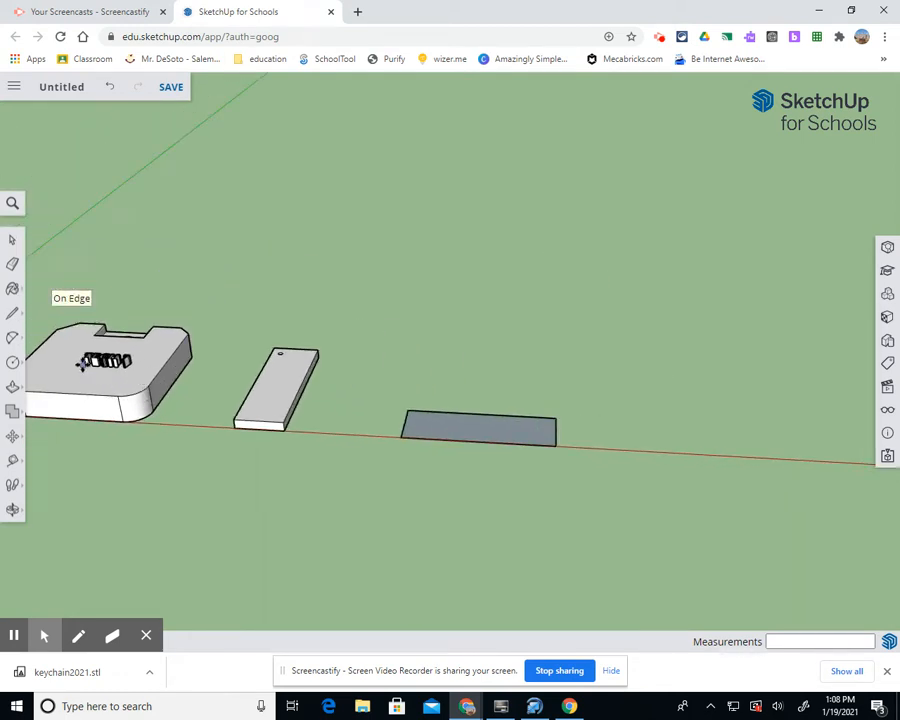
left_click(15, 510)
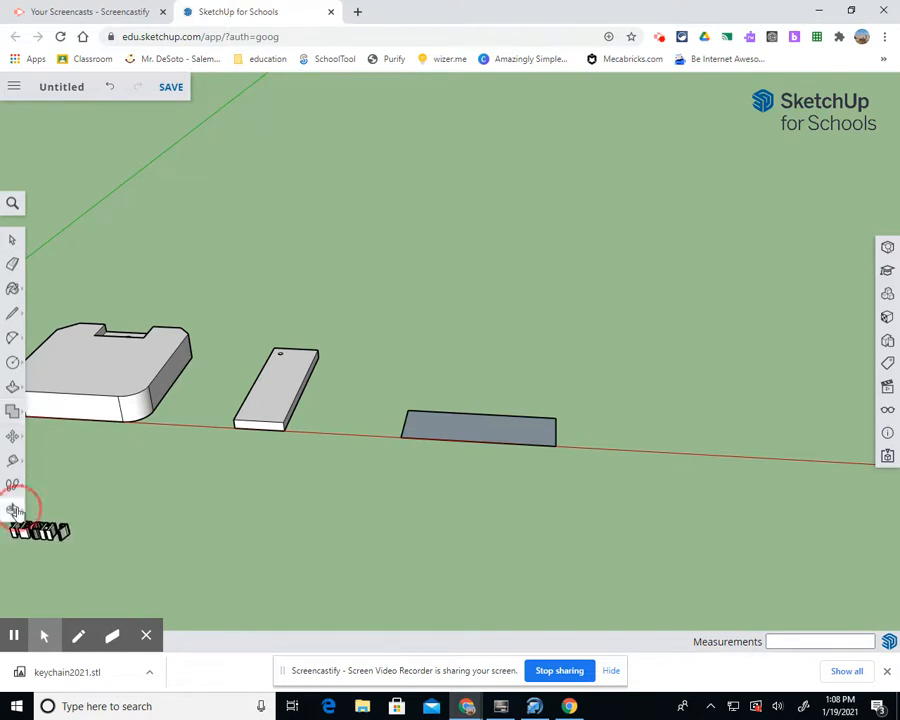
left_click(66, 482)
left_click_drag(240, 478, 689, 503)
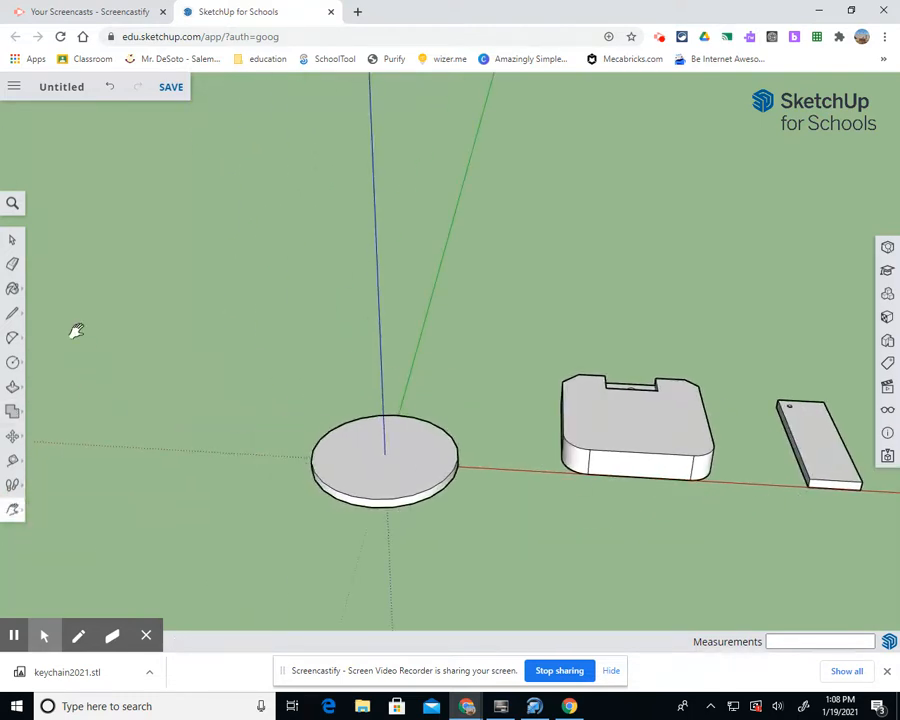
left_click(15, 242)
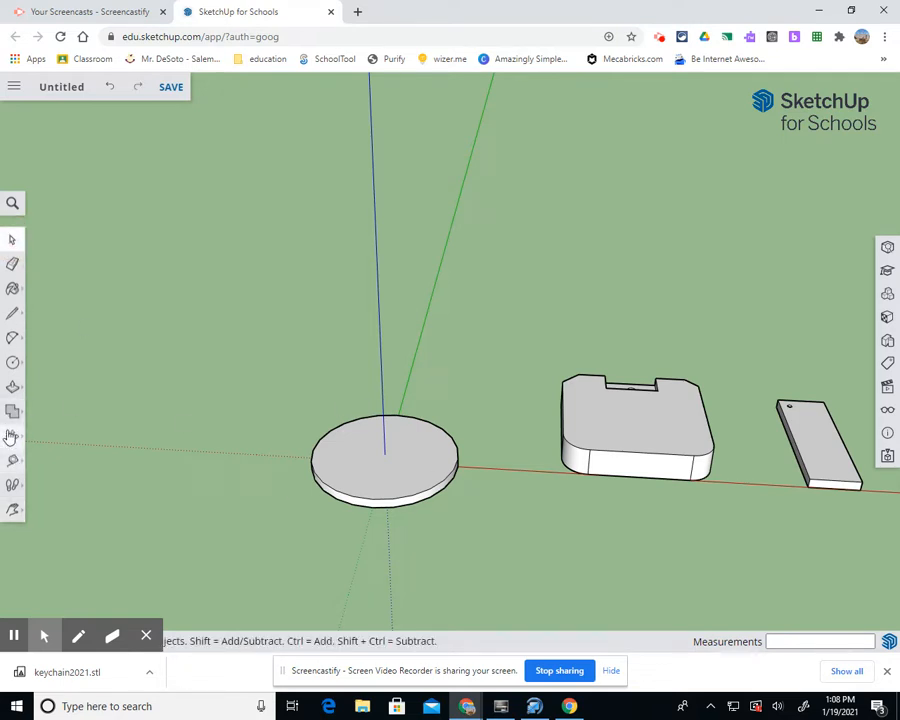
Create the bold TECH 7 text again with 5 mm height and extrusion and place it on the round base's upper face
left_click(12, 362)
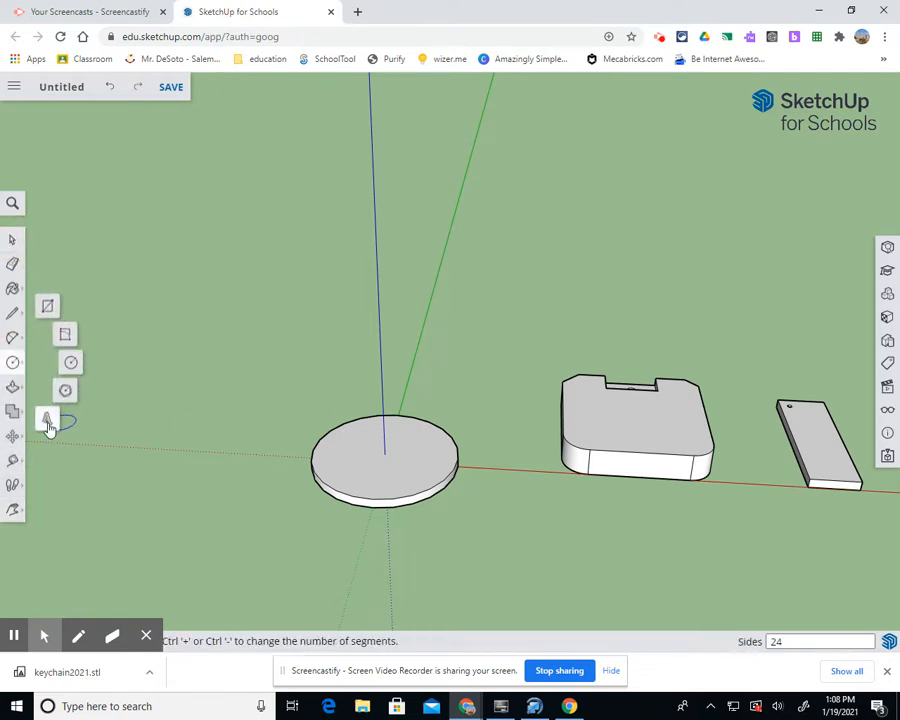
left_click(47, 422)
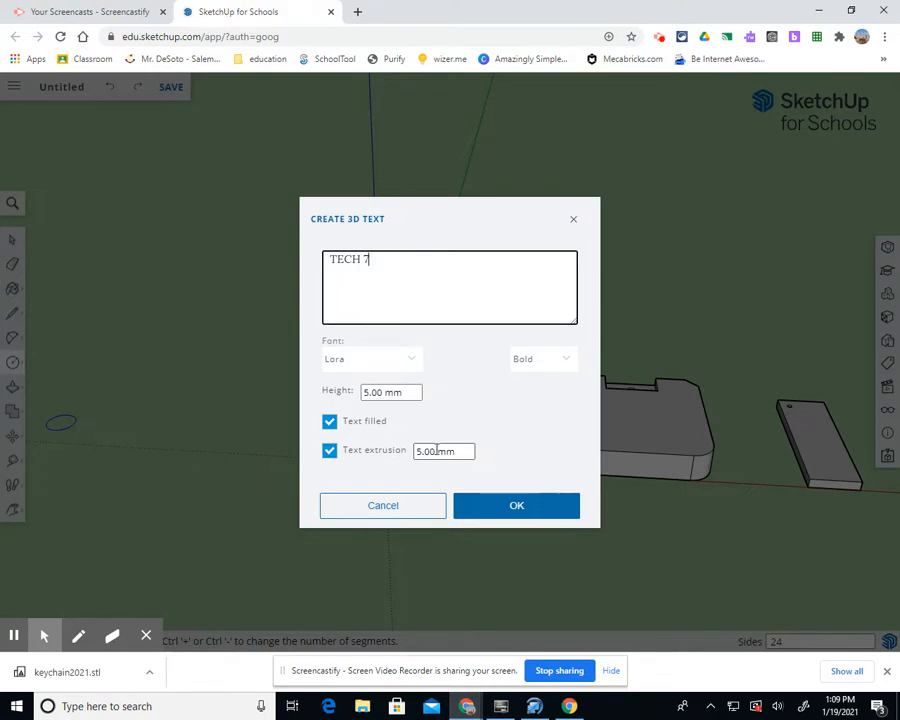
left_click_drag(436, 452, 413, 455)
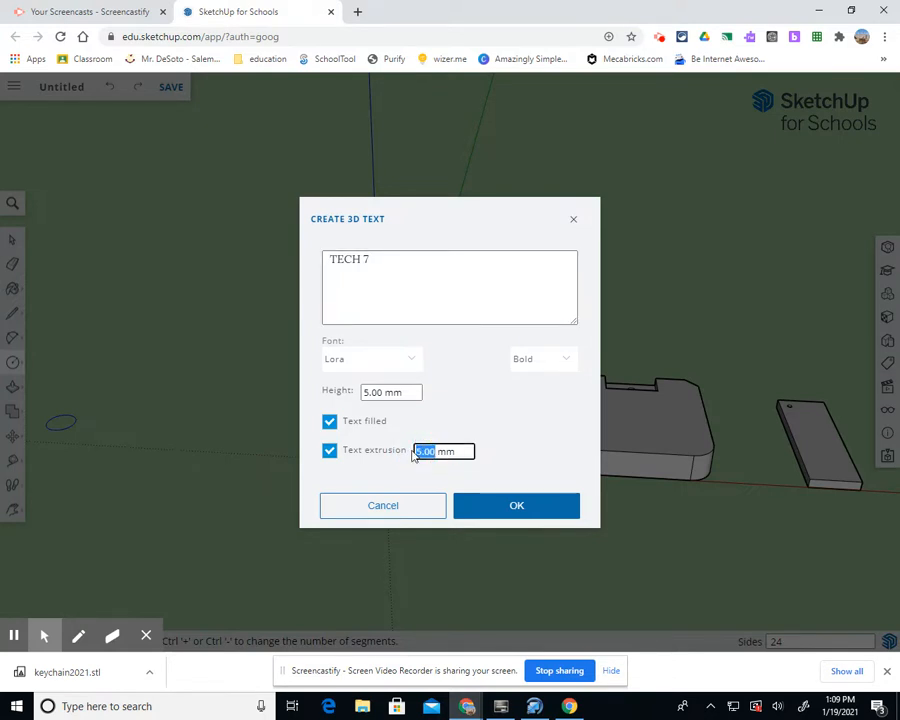
left_click(544, 508)
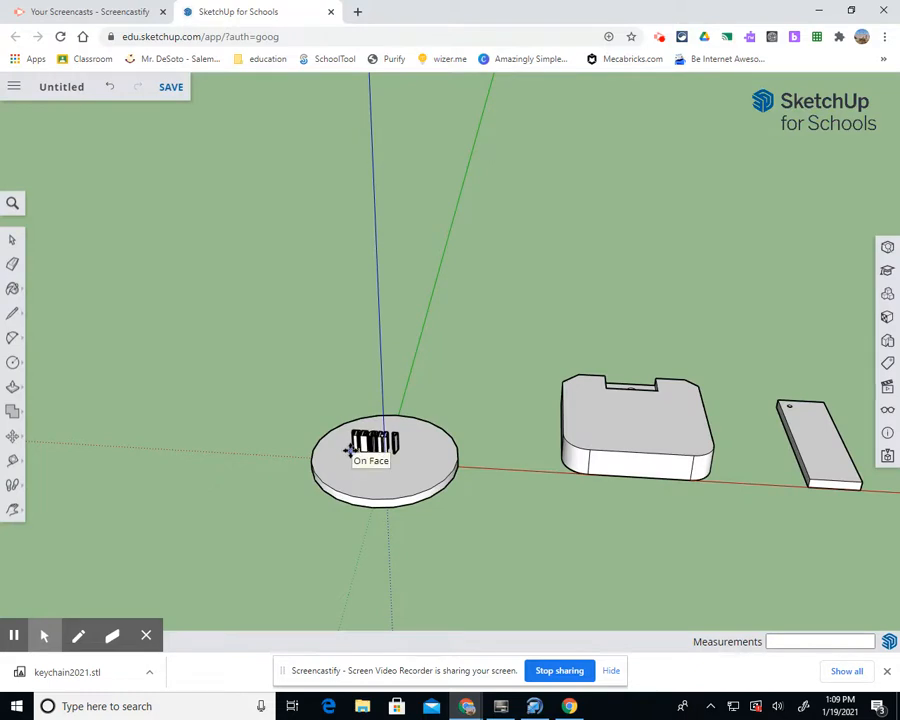
left_click(366, 450)
scroll(377, 456, "up", 5)
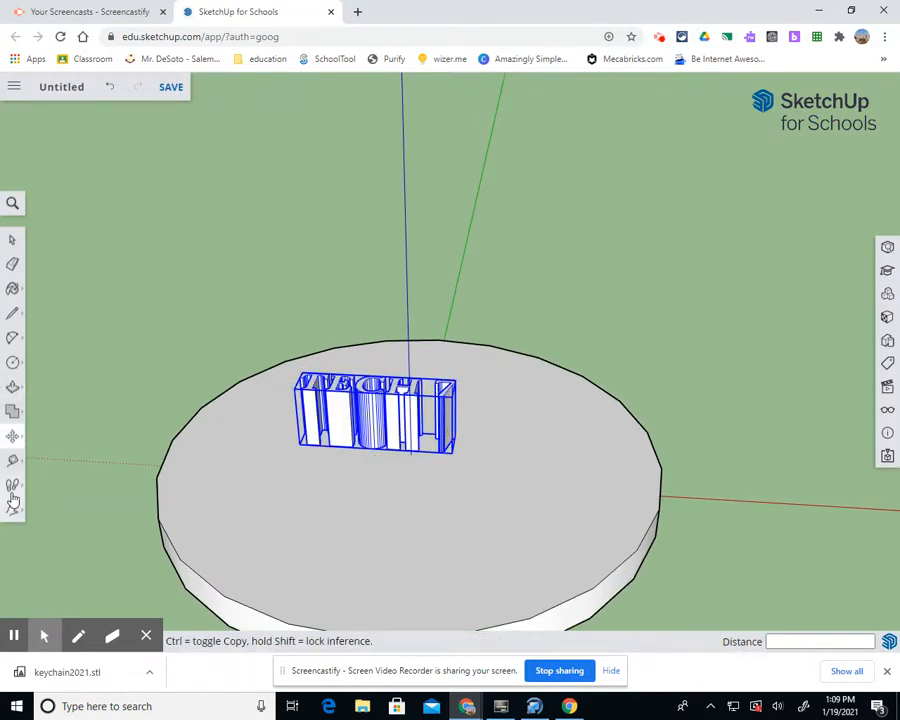
Move the TECH 7 text about 9.7 mm across the round base toward its front edge
left_click(13, 239)
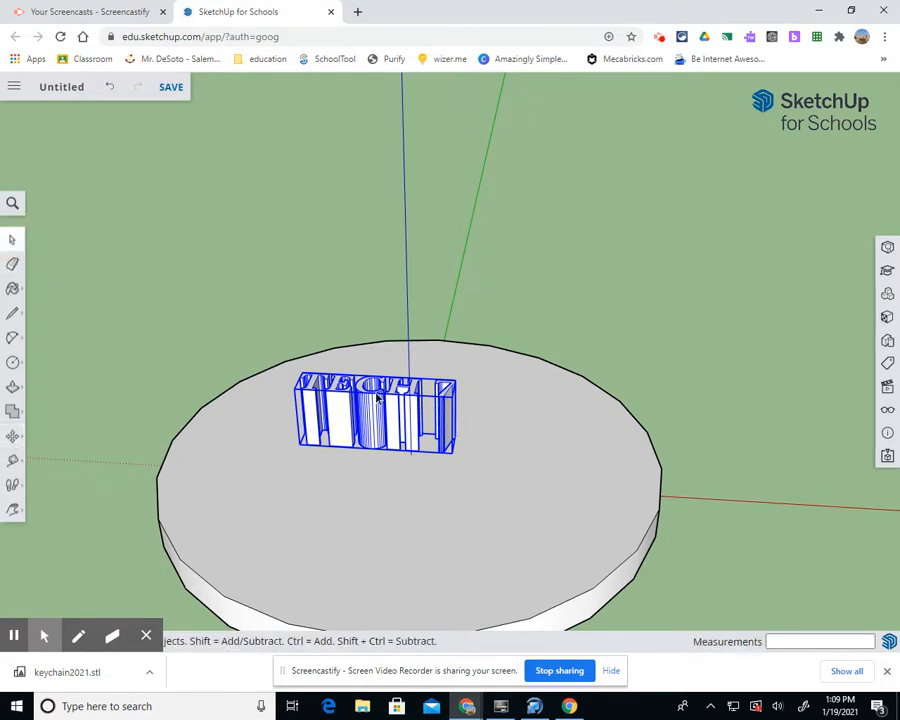
left_click(14, 437)
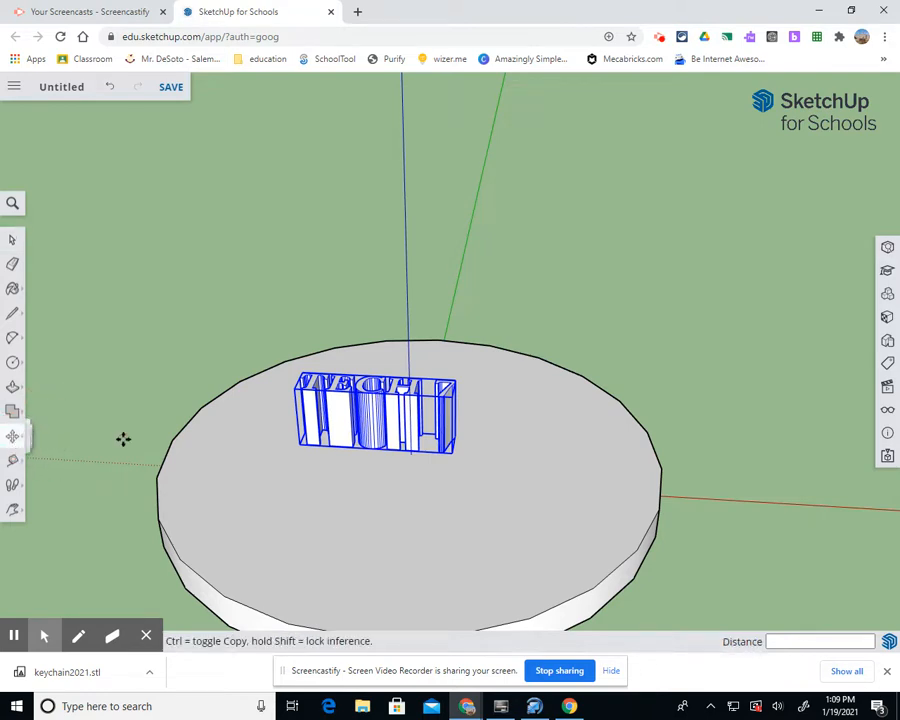
left_click(296, 446)
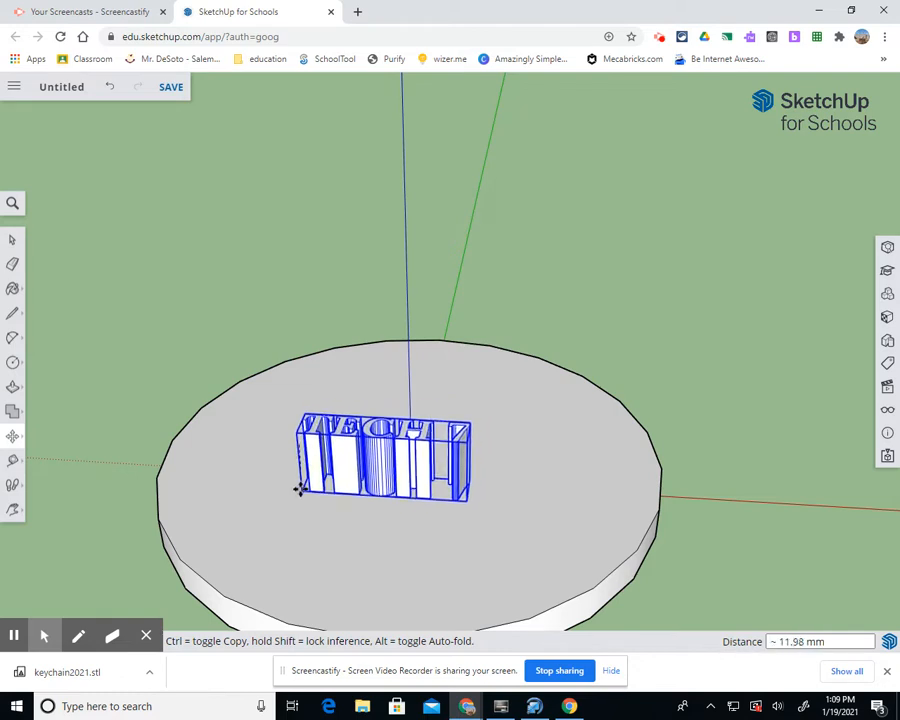
left_click(303, 480)
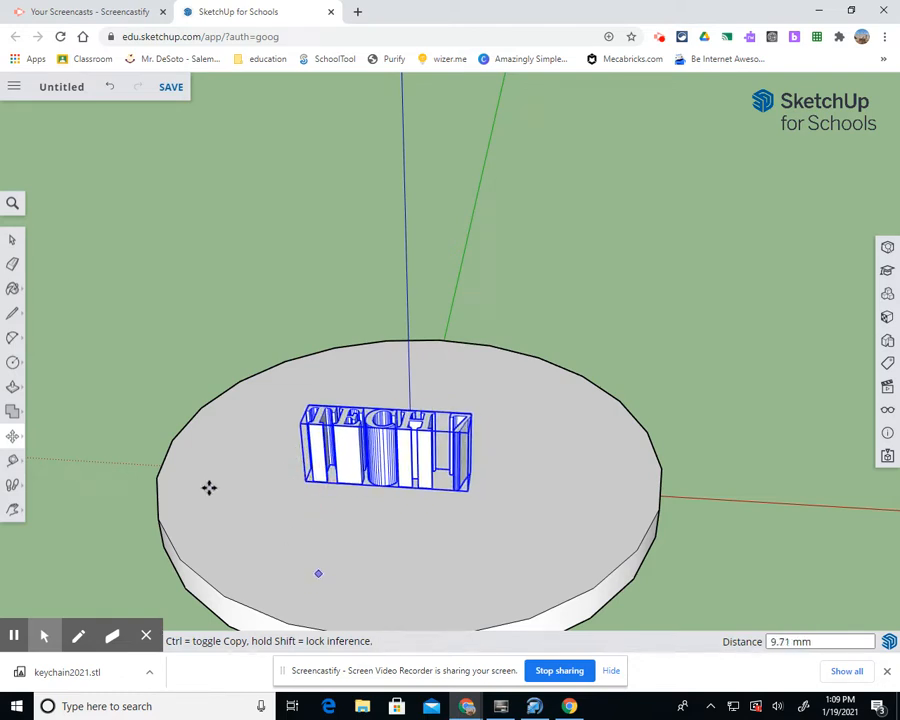
Scale the text uniformly by about 0.57 and 2.56, then by about 1.37 along green and 0.31 along blue
mouse_move(14, 436)
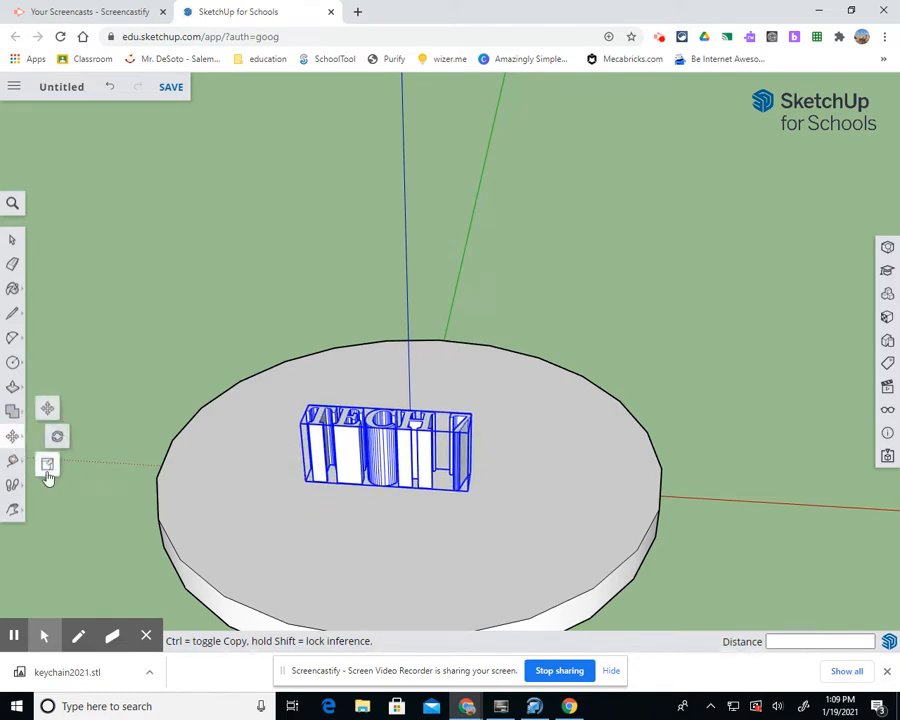
left_click(47, 468)
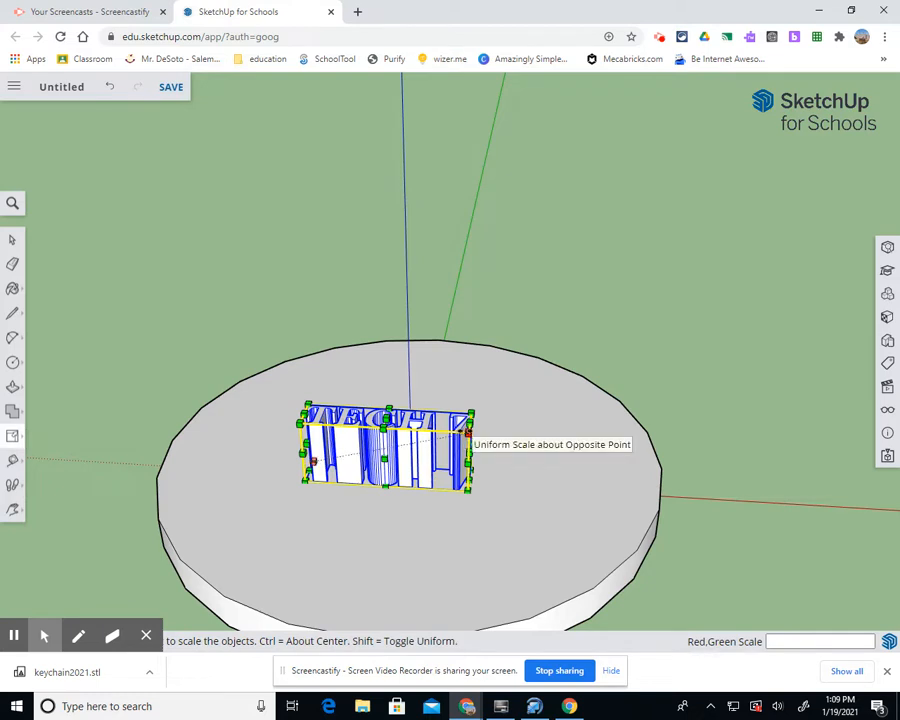
left_click_drag(468, 432, 405, 463)
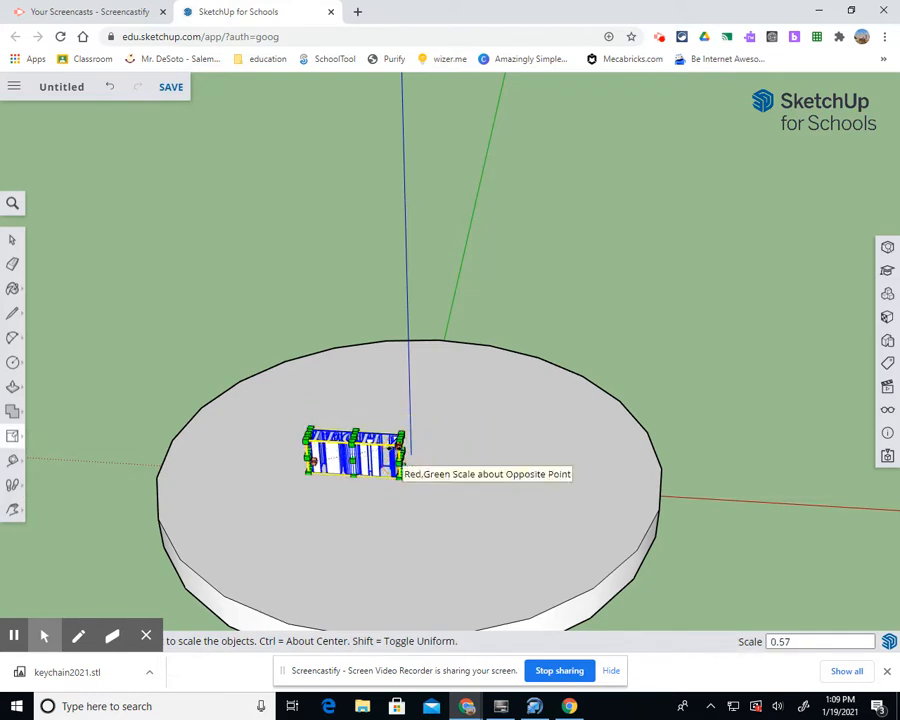
left_click_drag(400, 478, 548, 532)
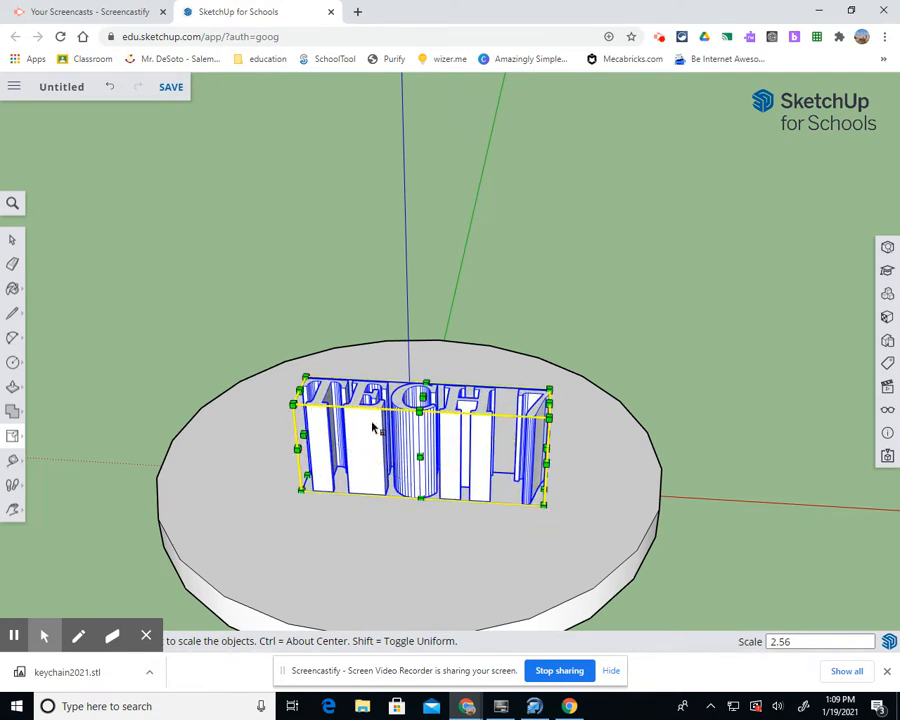
left_click_drag(422, 420, 418, 484)
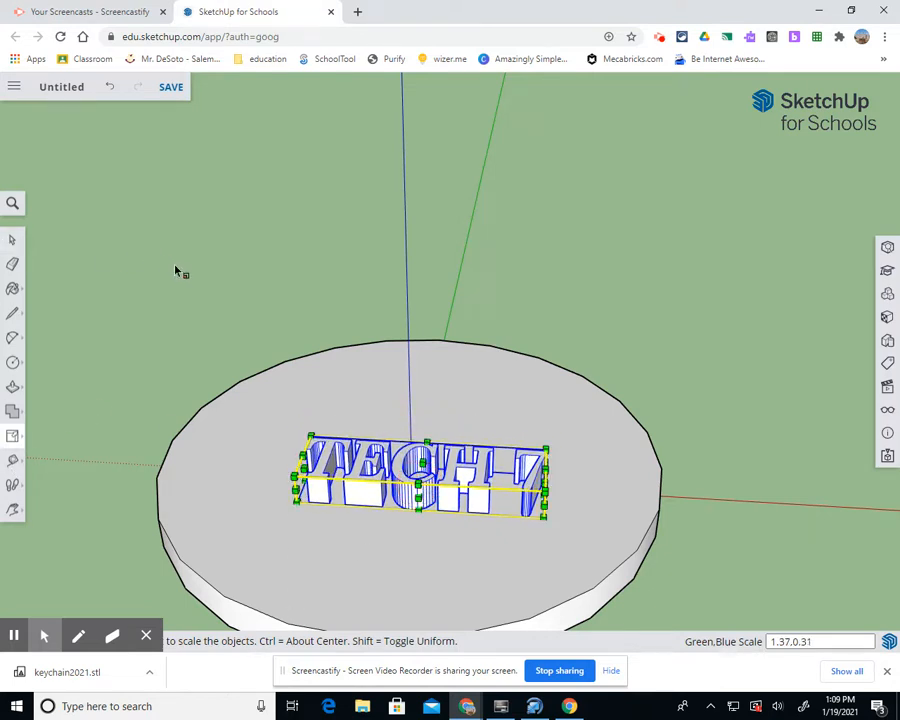
Widen the text across the disc with uniform scales of about 1.33 and 1.10, then green/blue 1.12, 0.74 and red/blue 1.13, 0.86
left_click_drag(304, 433, 244, 412)
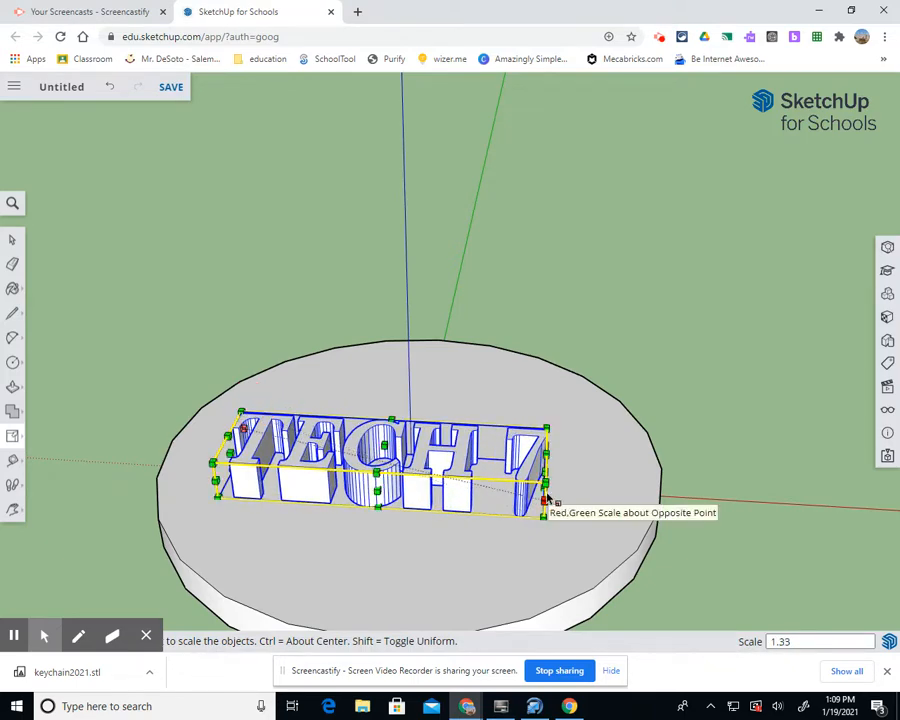
left_click_drag(540, 482, 580, 488)
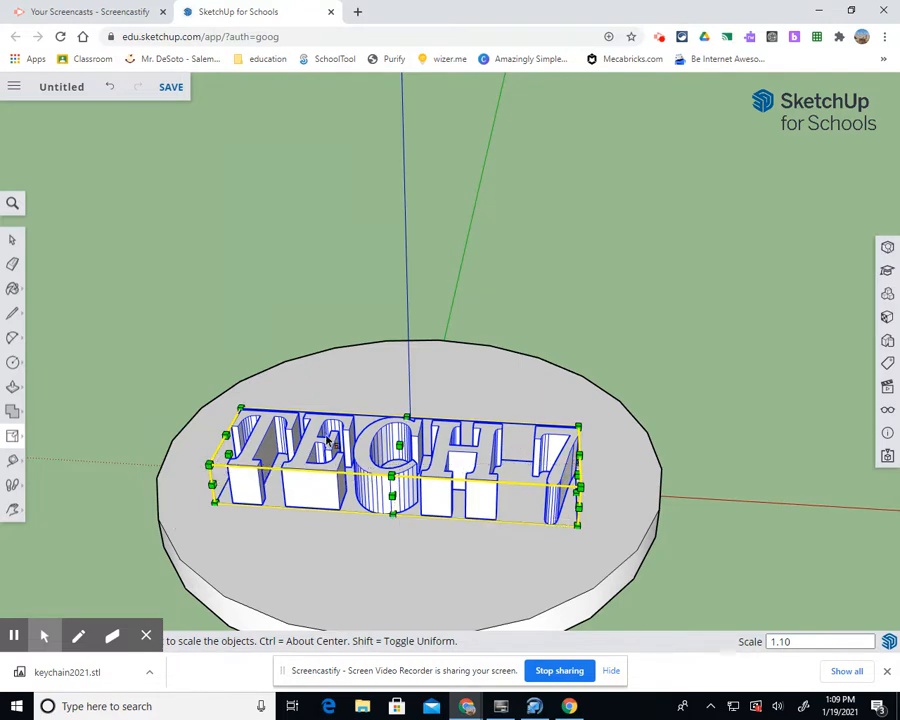
mouse_move(394, 484)
left_mouse_down()
mouse_move(390, 506)
mouse_move(393, 499)
left_mouse_up()
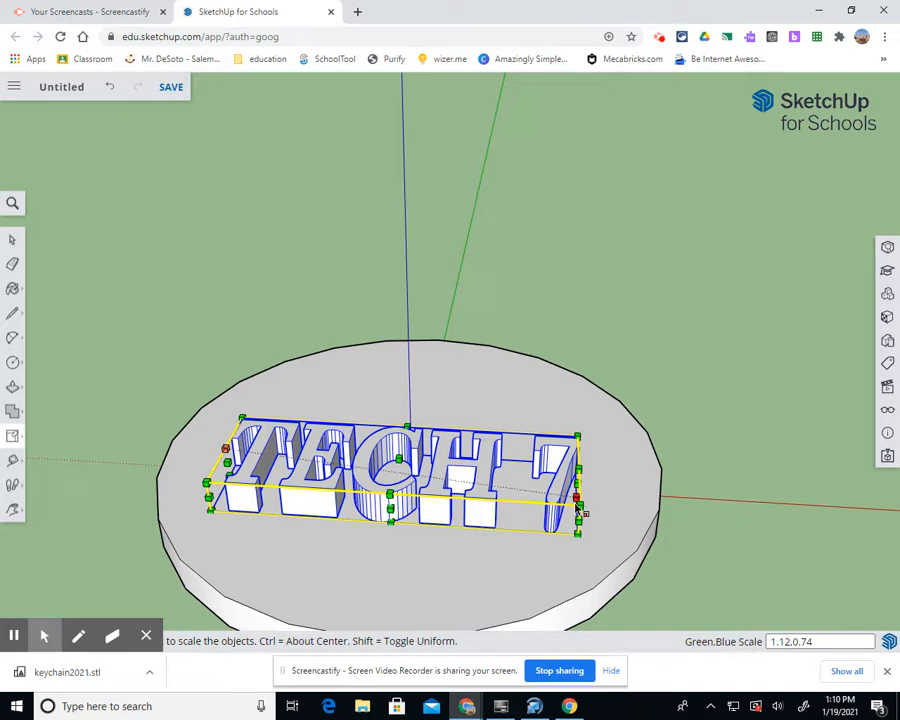
left_click_drag(578, 470, 627, 479)
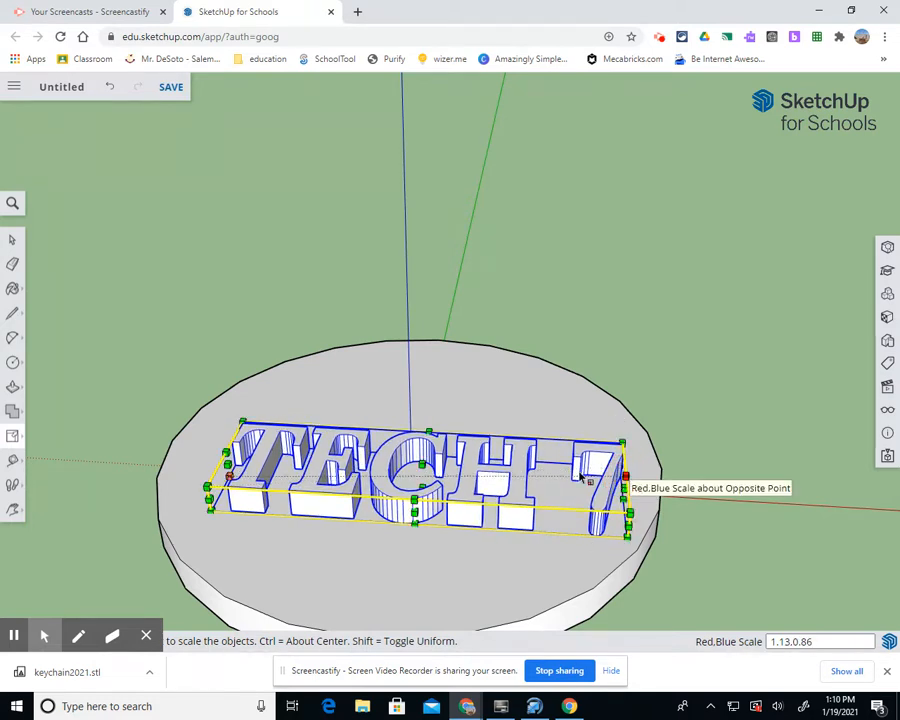
Move the TECH 7 text about 6.05 mm across the round base, away from its front edge
mouse_move(12, 432)
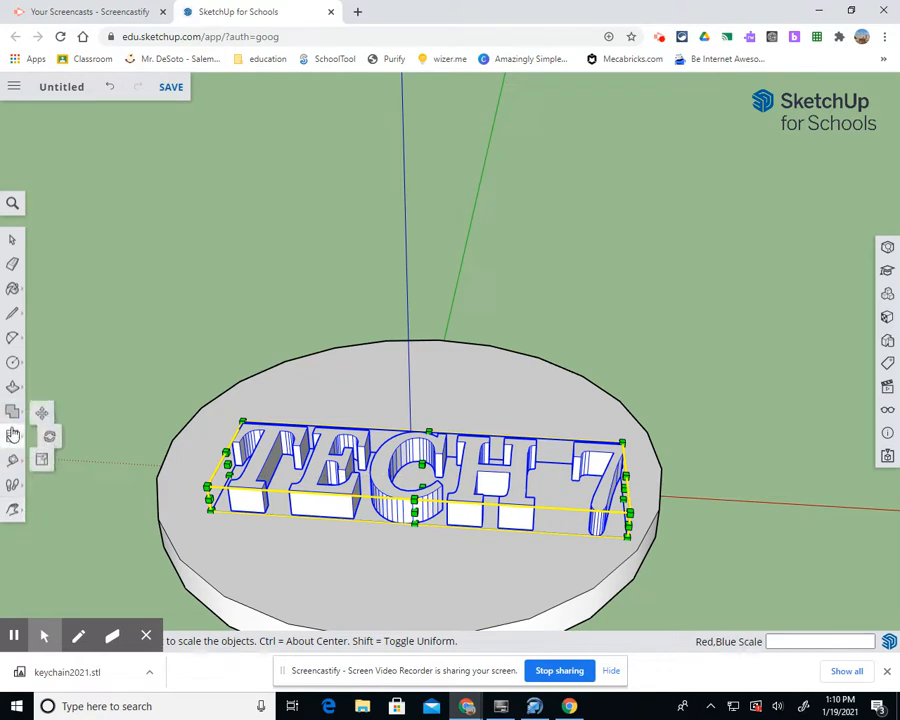
left_click(47, 410)
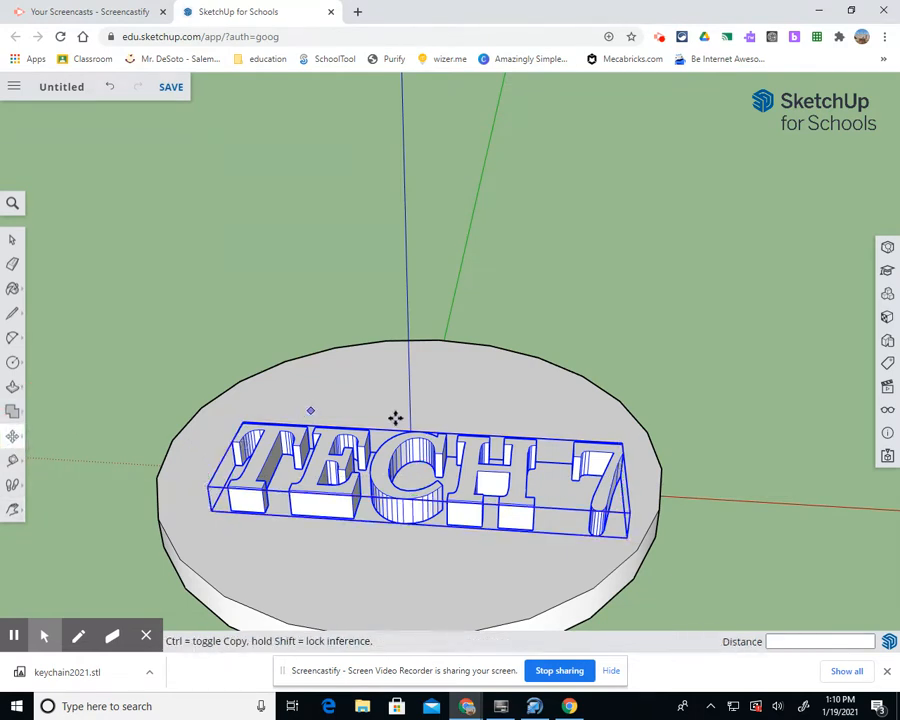
left_click(205, 512)
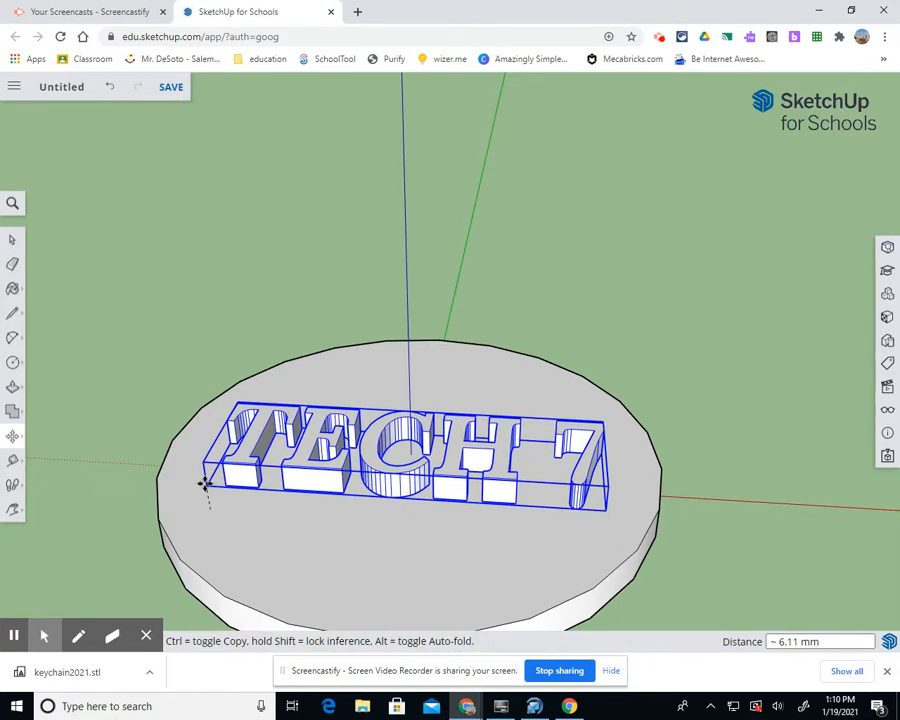
left_click(205, 483)
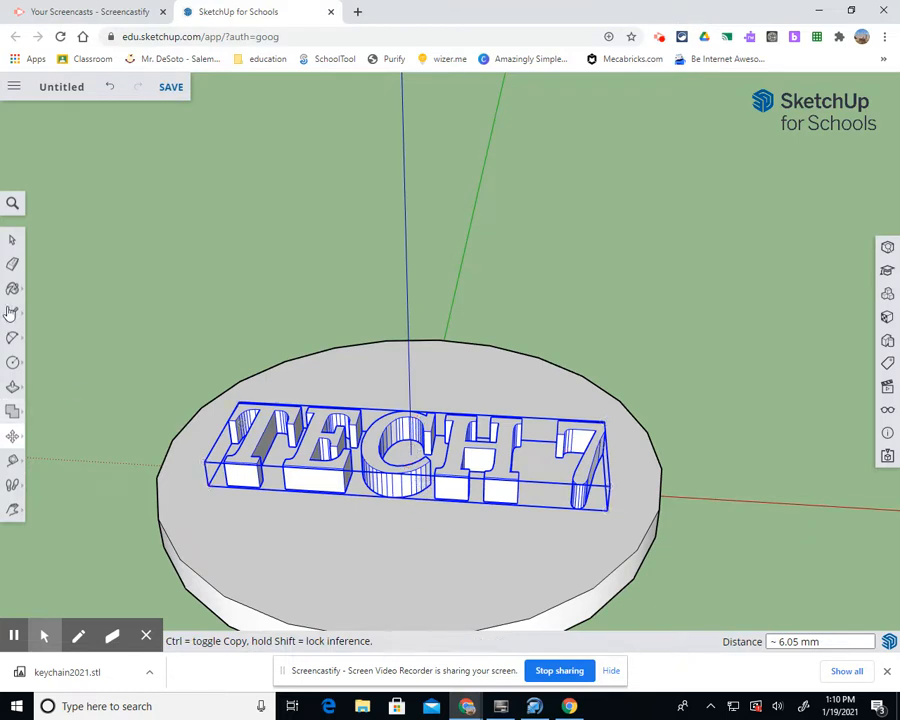
left_click(13, 362)
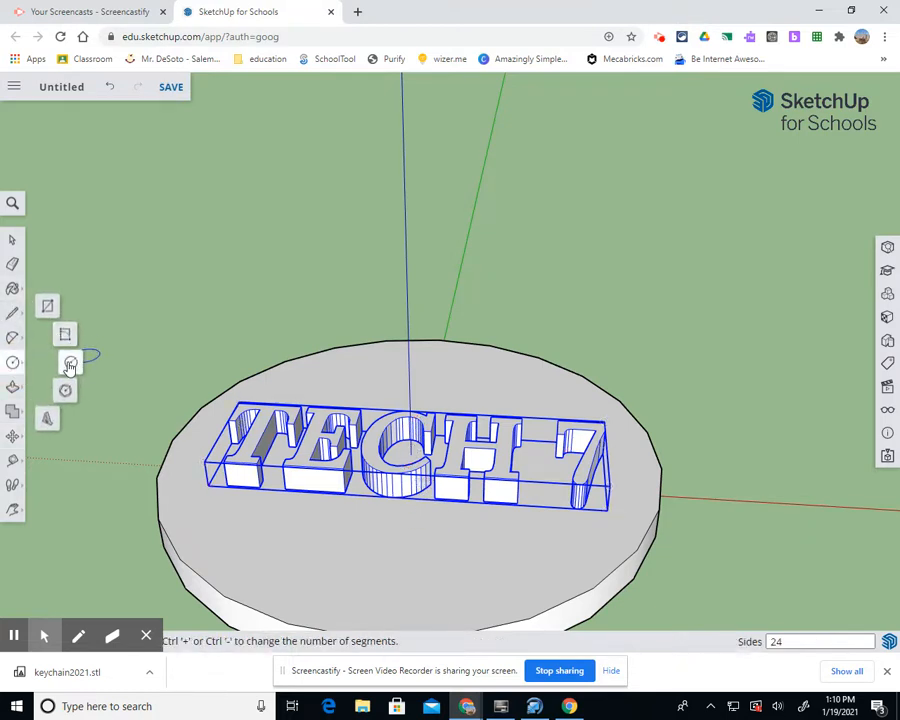
left_click(438, 357)
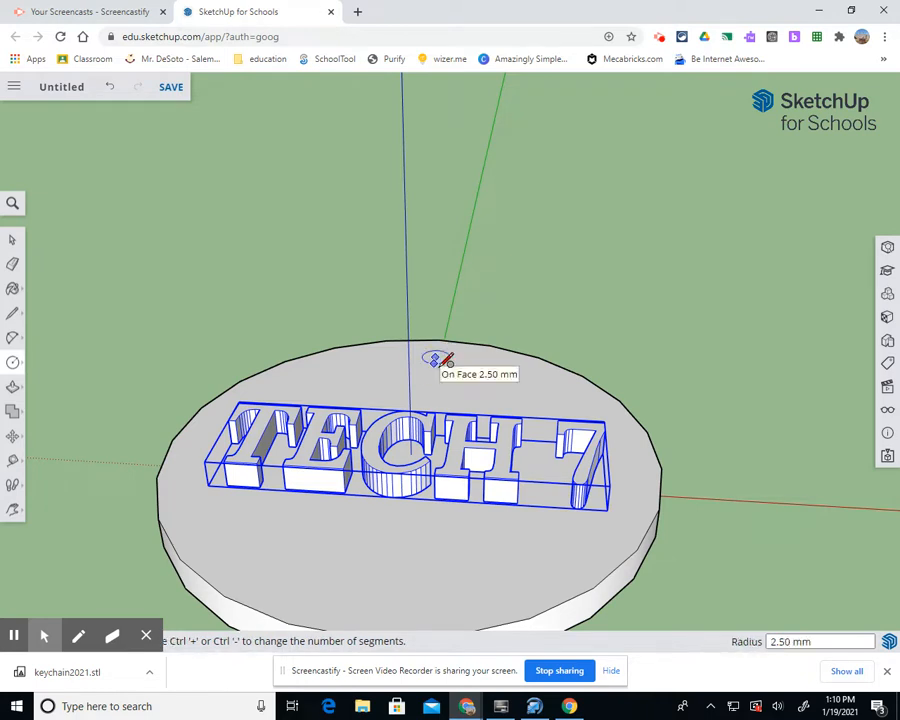
key("Delete")
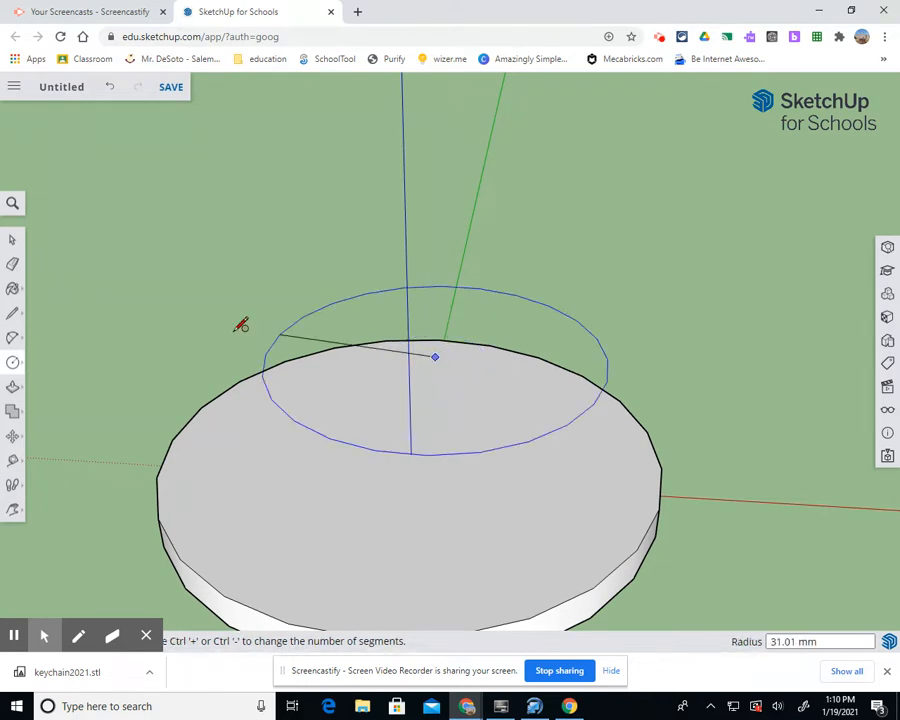
left_click(110, 86)
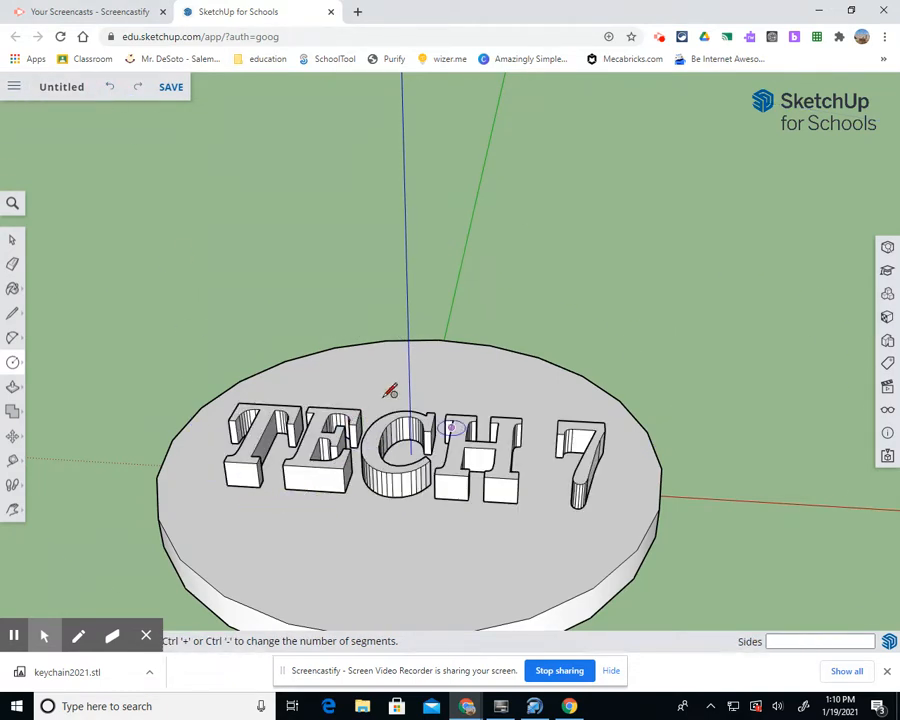
Draw a circle of 2.5 mm radius on the round base's upper face, behind the text near the back edge
left_click(16, 368)
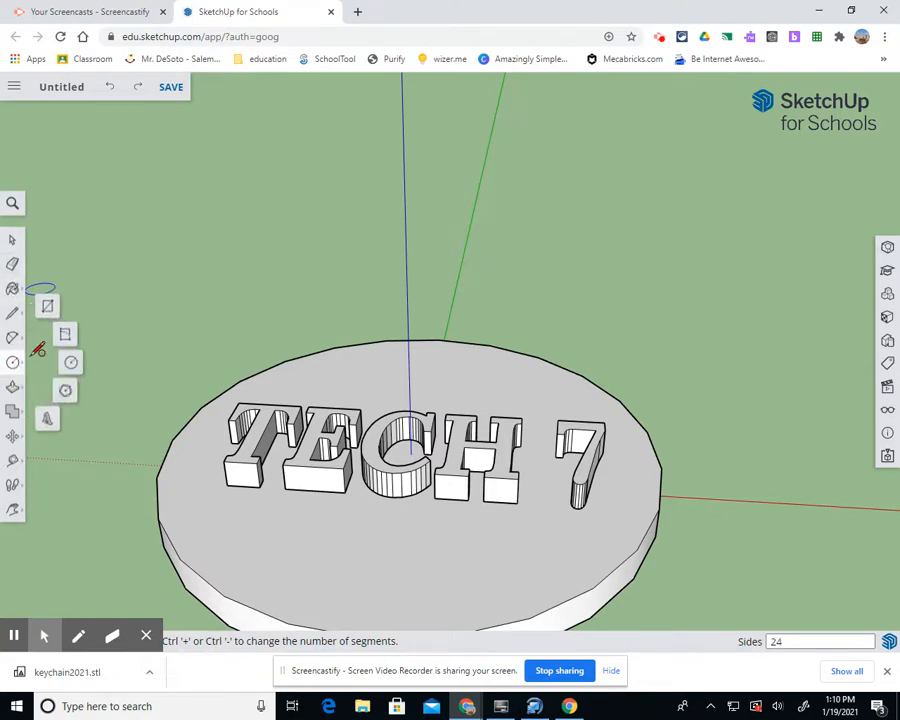
left_click(71, 364)
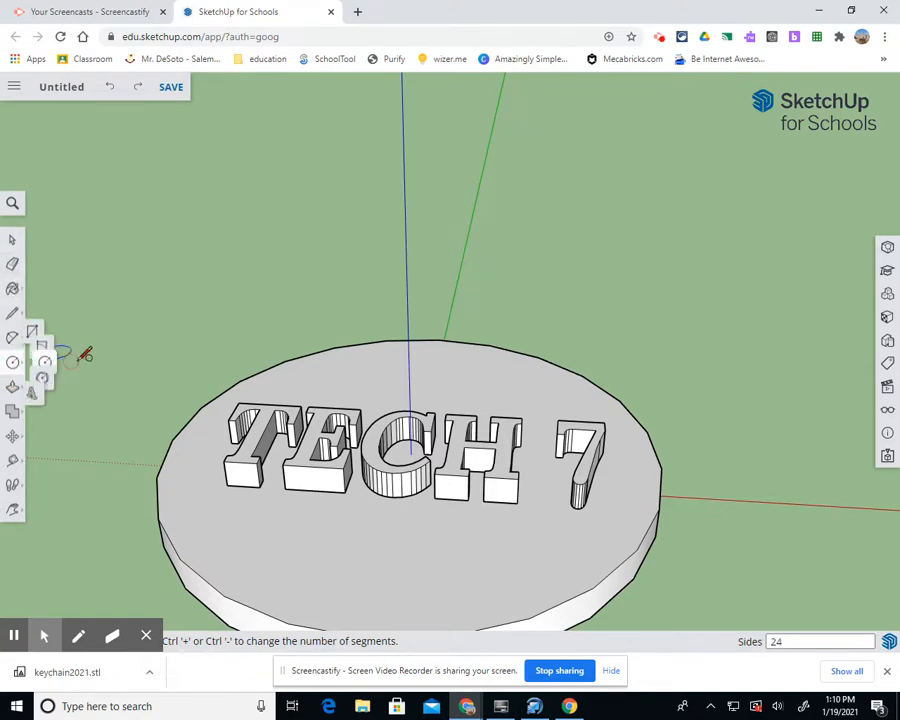
left_click(432, 366)
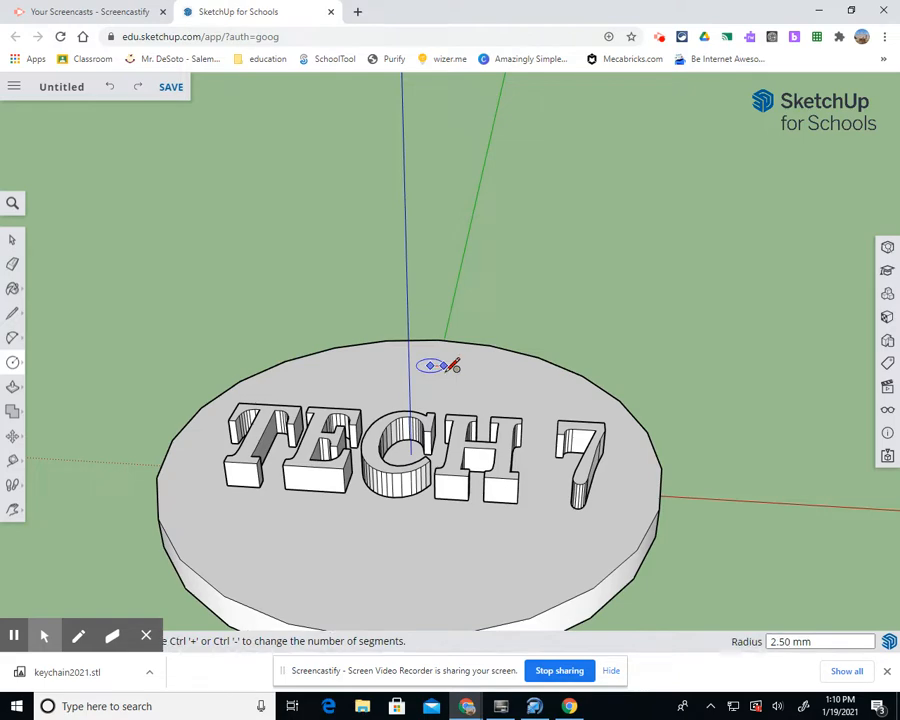
left_click(450, 363)
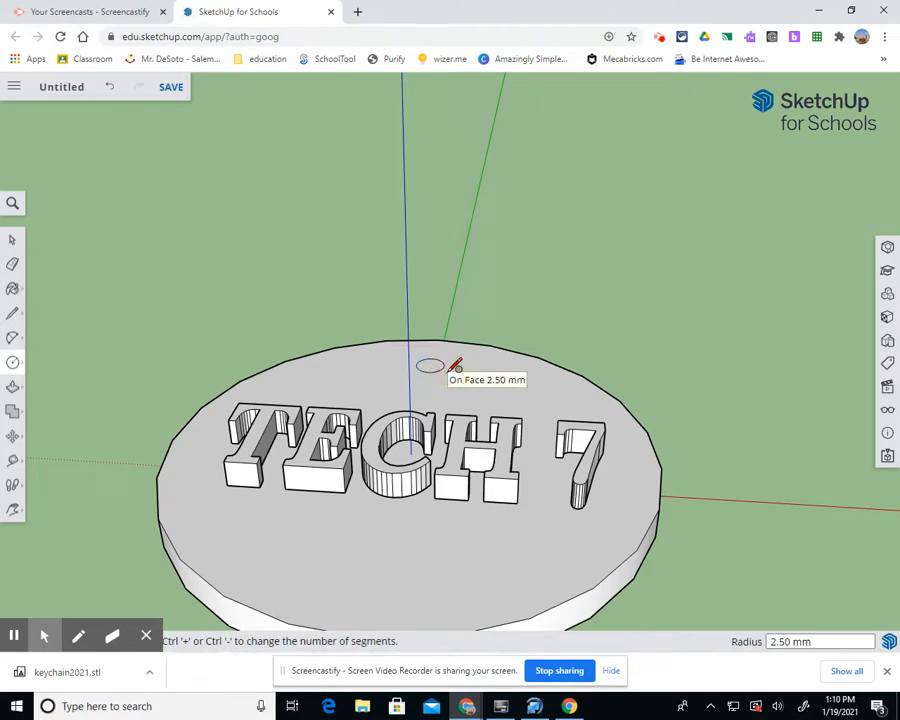
Push the small circle 5 mm down through the round base to cut the keyring hole
left_click(13, 386)
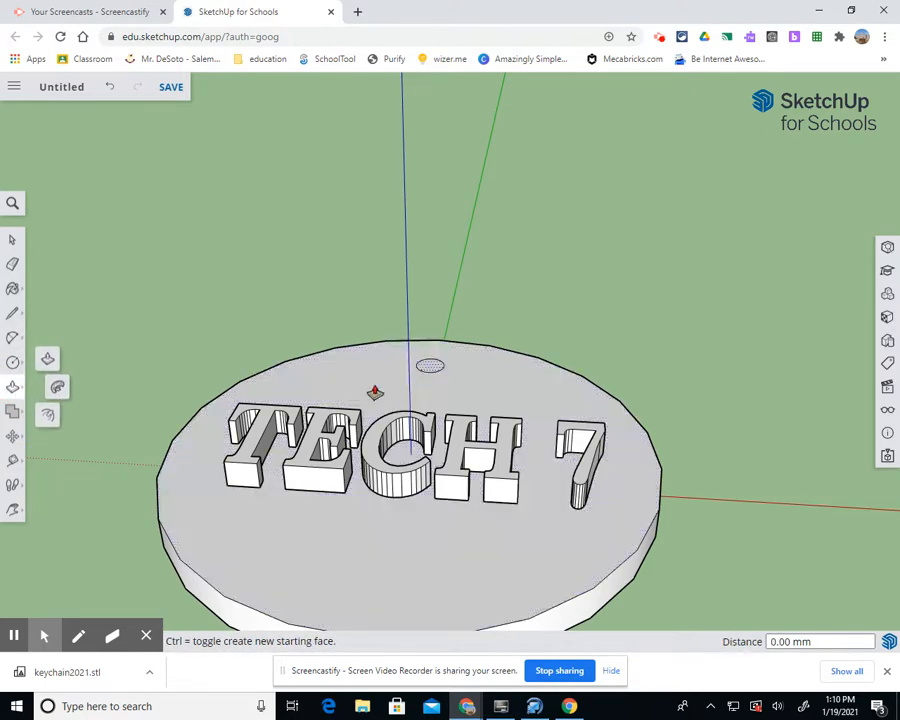
left_click(12, 460)
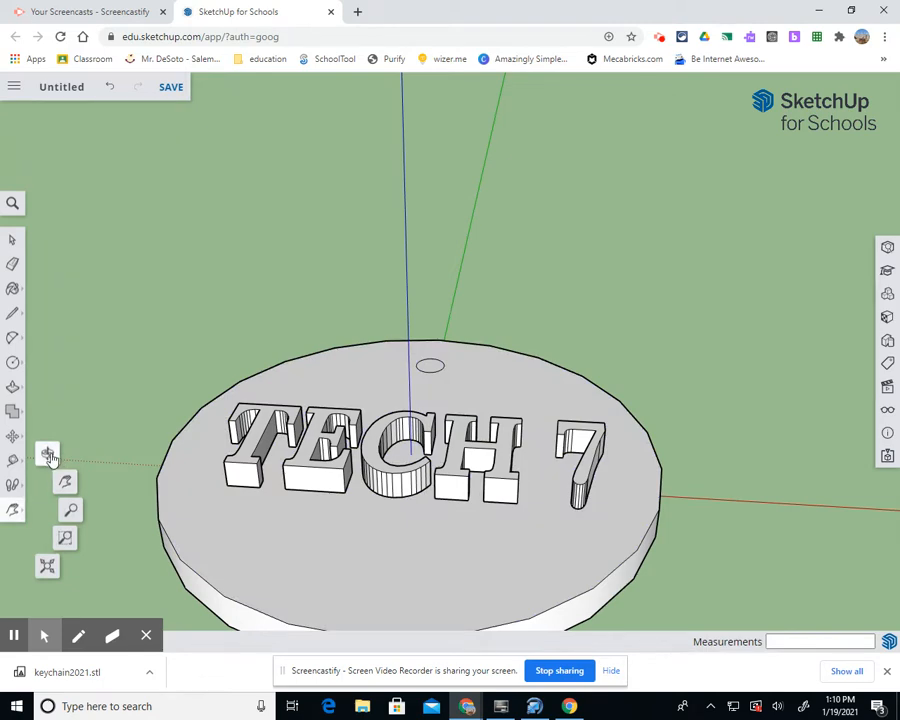
left_click(48, 453)
left_click_drag(456, 404, 188, 409)
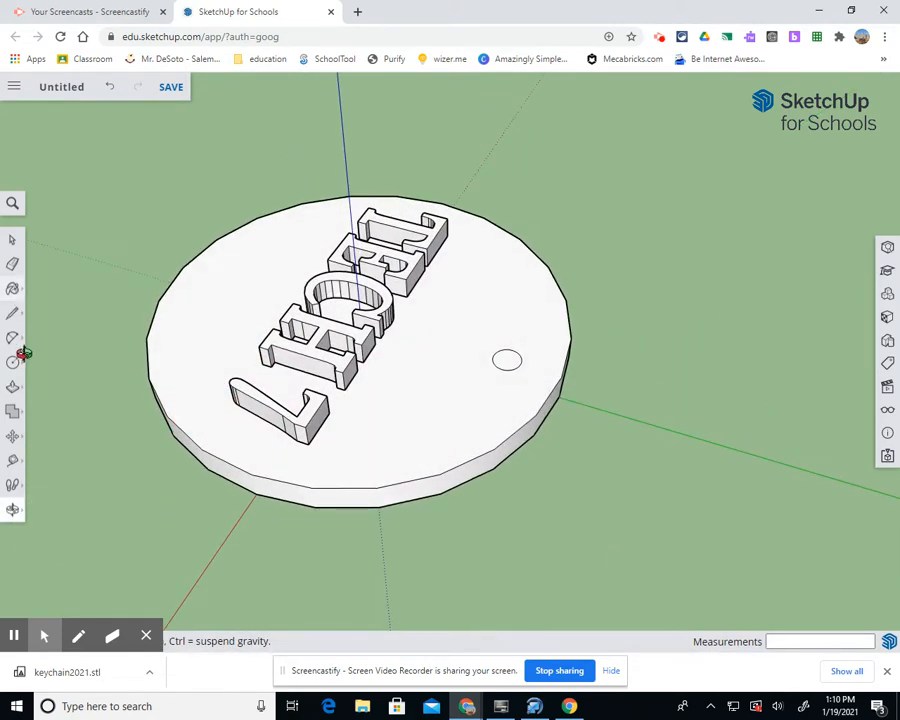
left_click(12, 386)
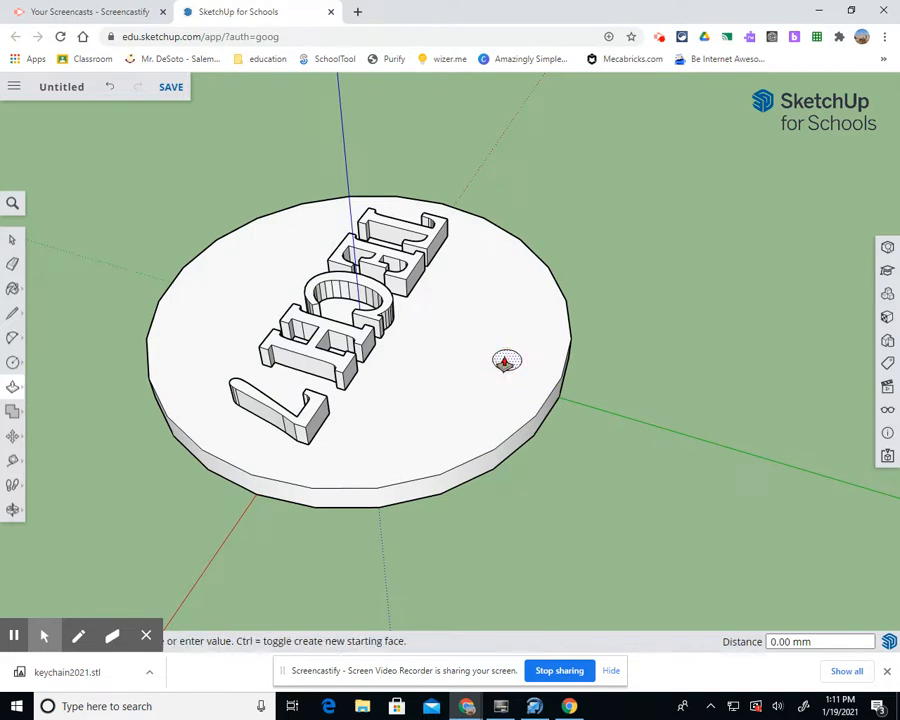
left_click_drag(507, 370, 531, 445)
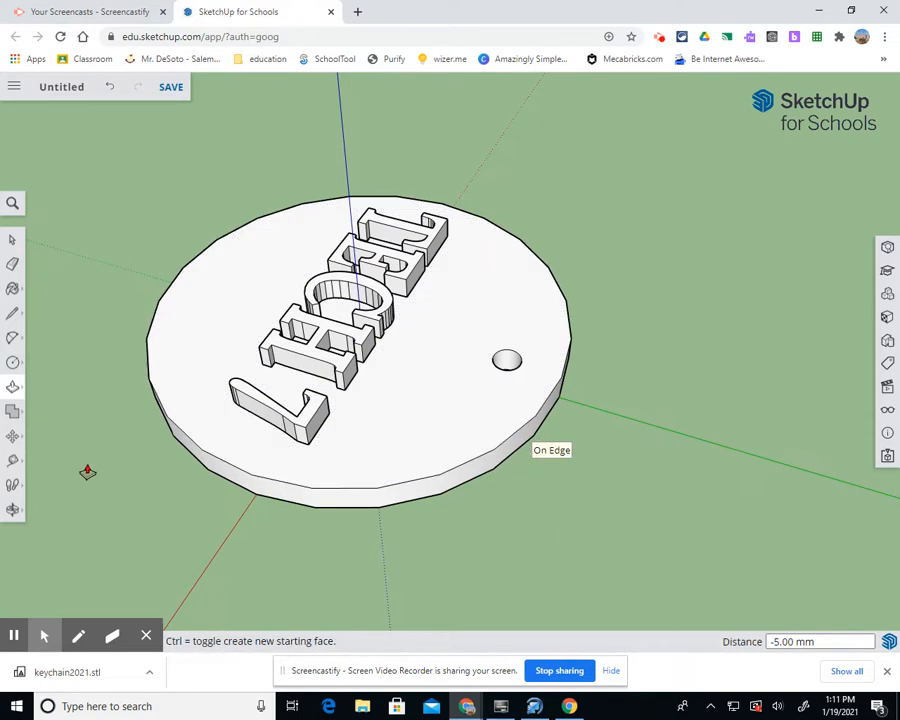
Paint the round base's upper face and its side bright yellow, using a swatch from the colour library
left_click(12, 509)
left_click_drag(551, 400, 519, 459)
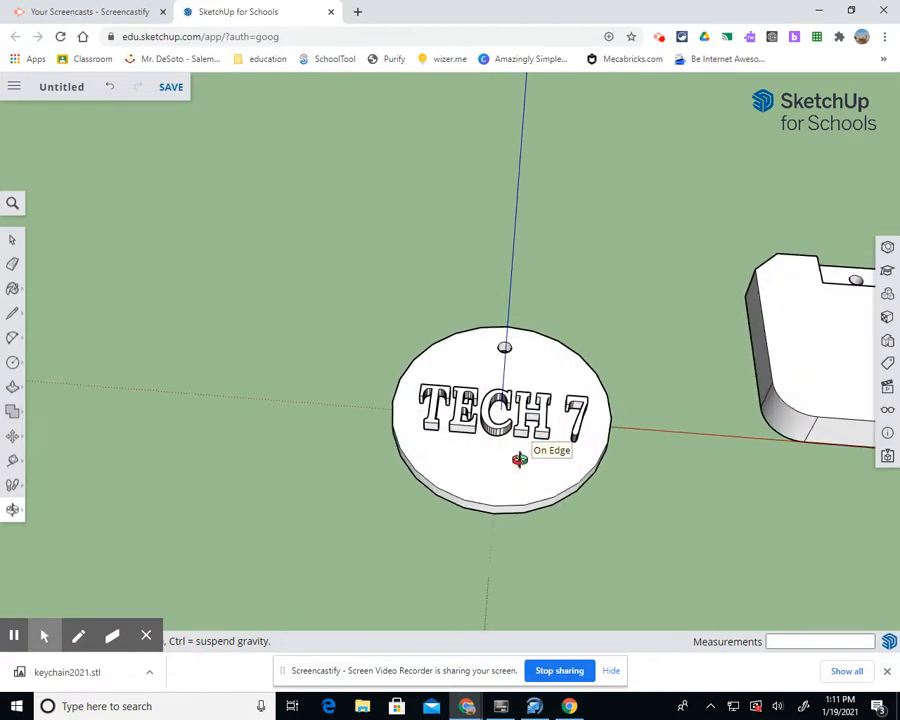
left_click(12, 289)
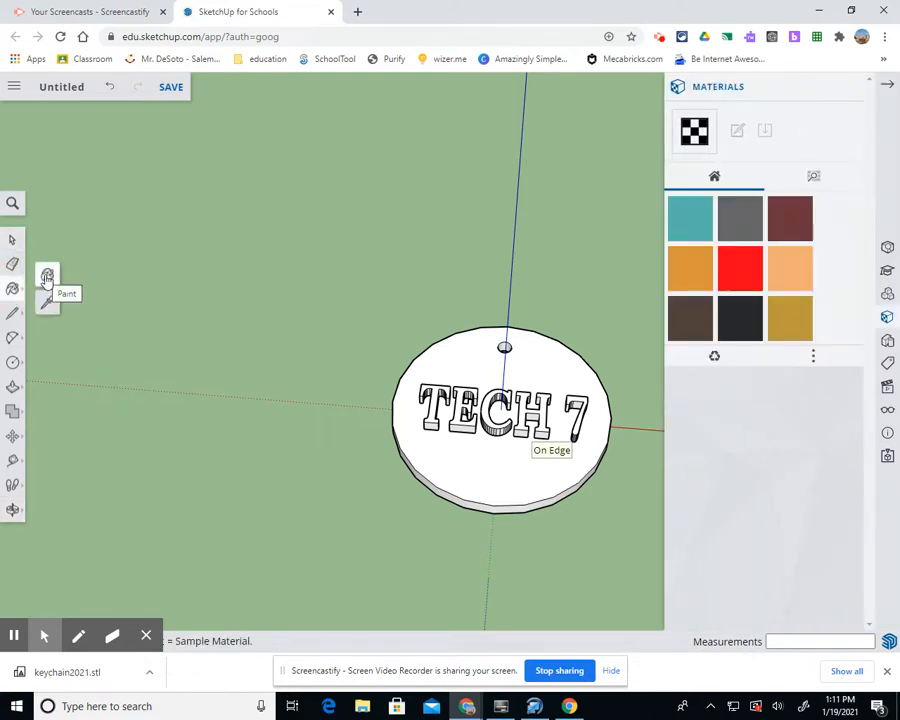
left_click(818, 174)
left_click(738, 372)
scroll(737, 477, "down", 4)
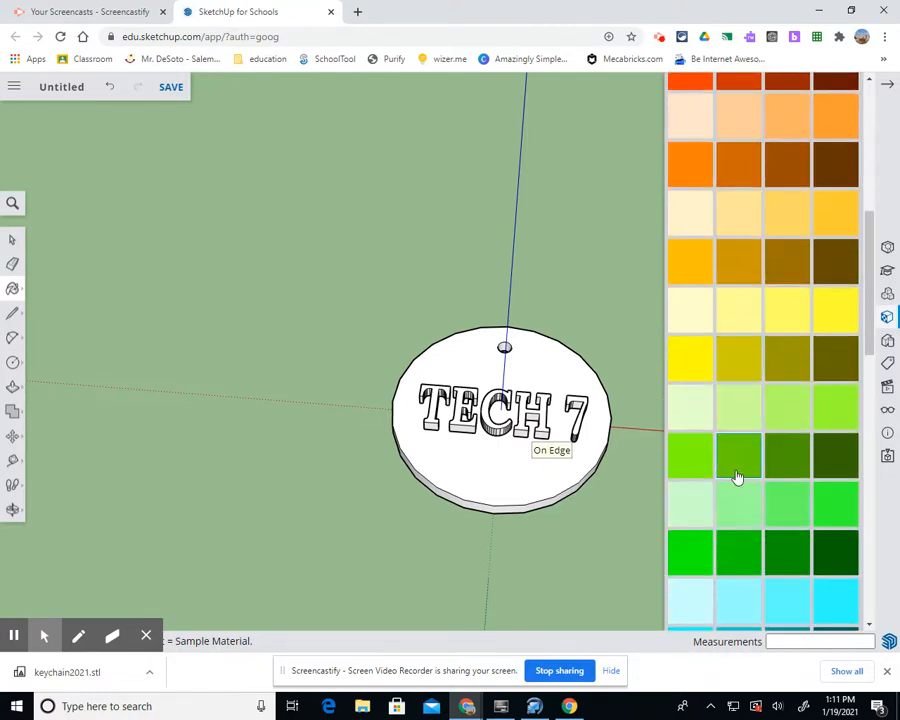
left_click(701, 357)
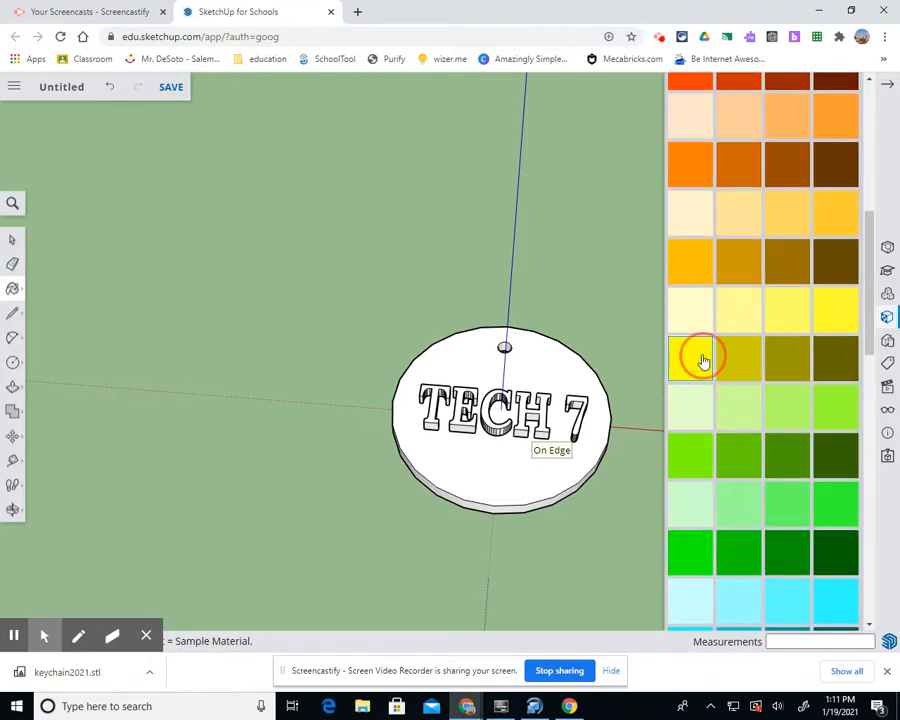
left_click(493, 467)
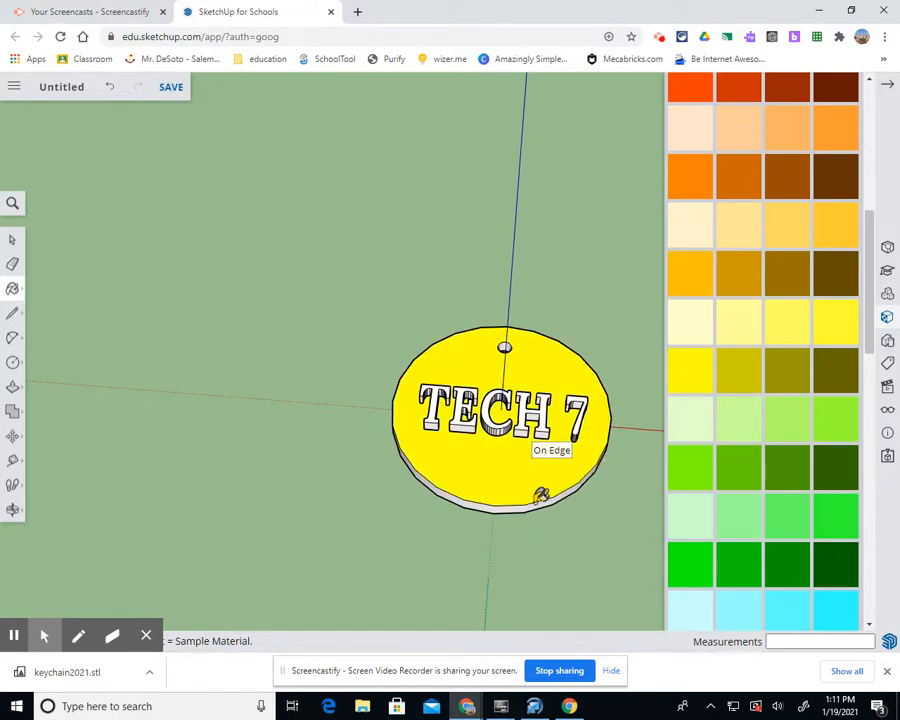
scroll(541, 496, "up", 5)
left_click(489, 486)
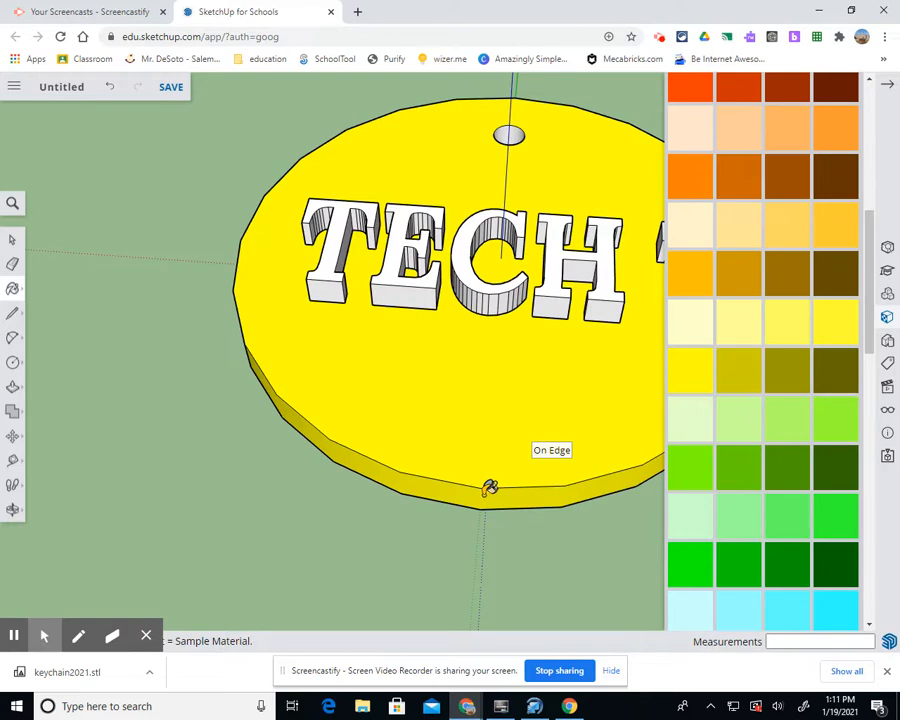
scroll(479, 471, "down", 5)
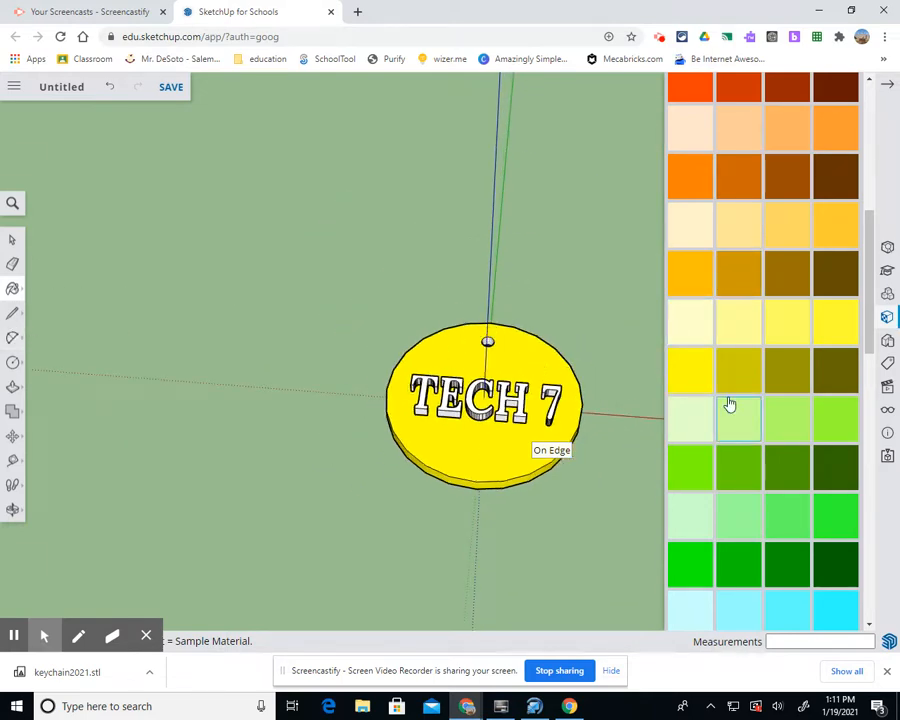
Paint the raised TECH 7 text purple
scroll(737, 403, "down", 5)
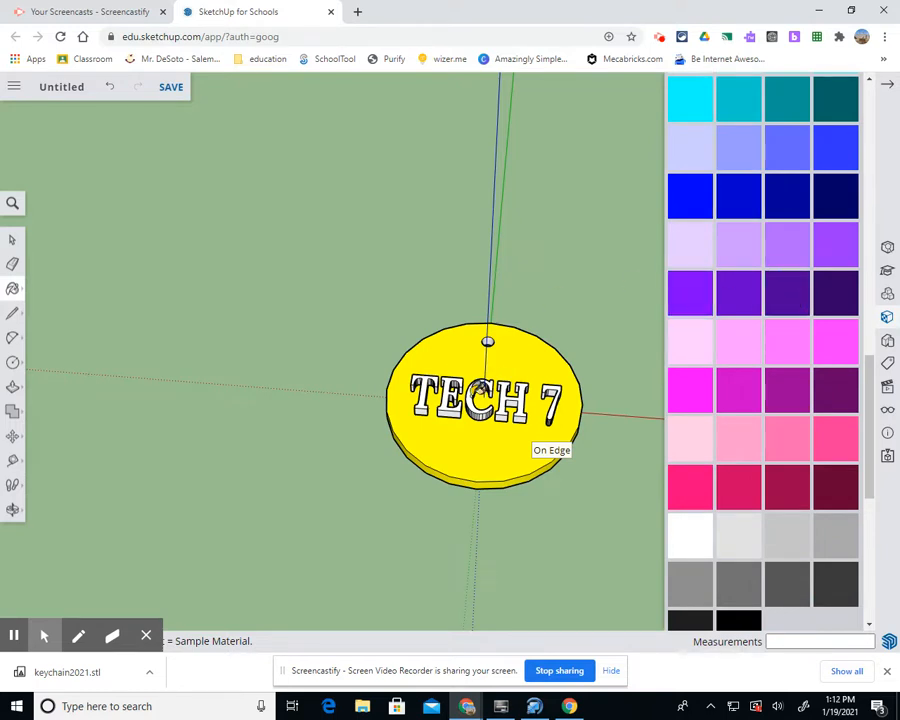
left_click(495, 408)
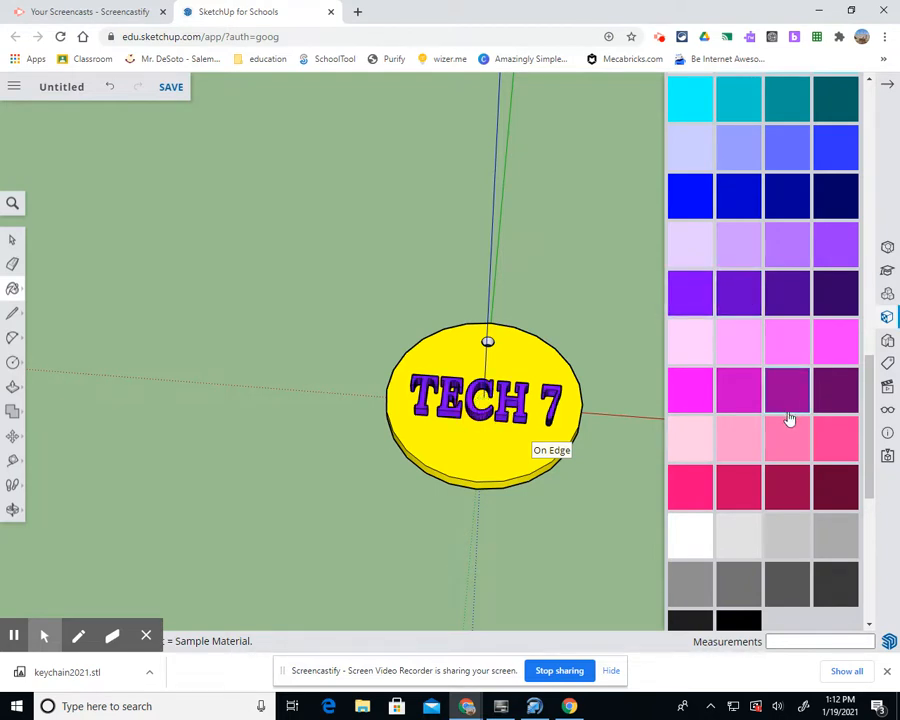
scroll(426, 440, "down", 2)
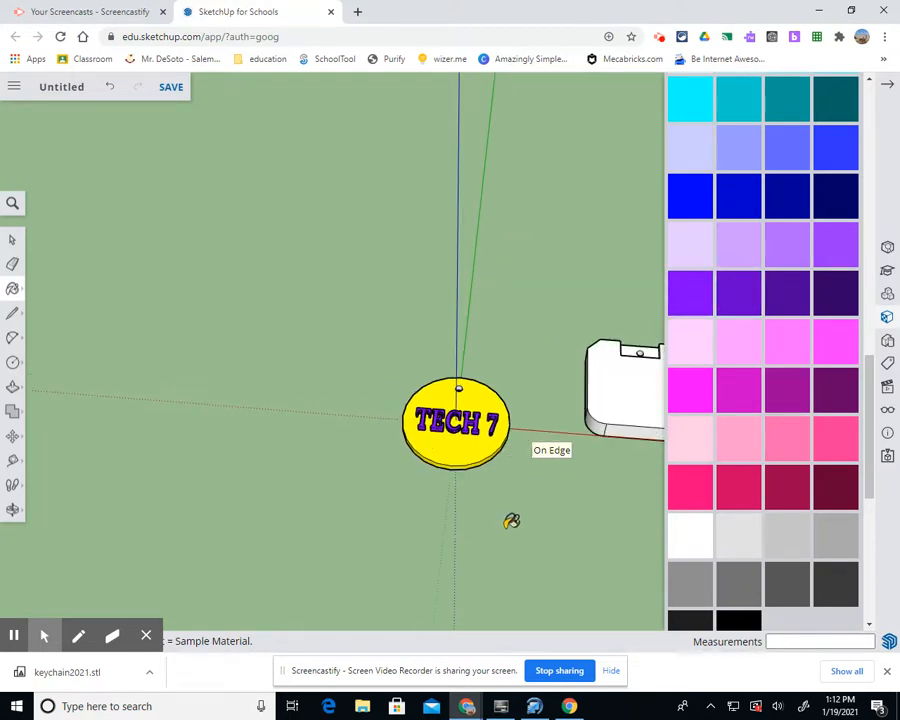
scroll(509, 518, "down", 2)
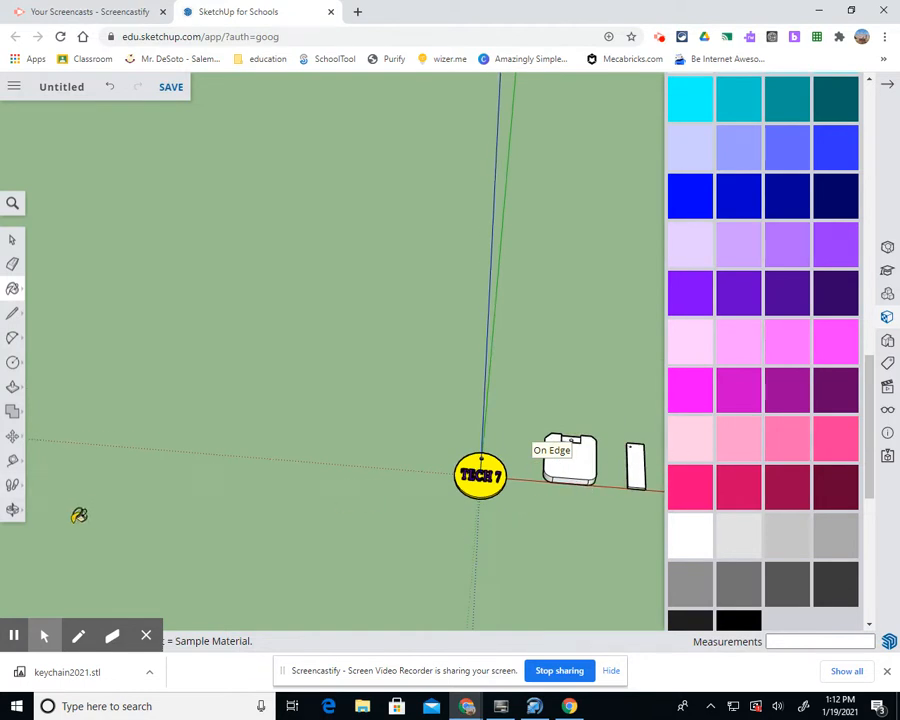
Save the model as keychain2021.1 in the SketchUp folder on Google Drive and return to the drawing area
left_click(11, 508)
left_click(62, 87)
left_click_drag(434, 360, 269, 366)
type("k")
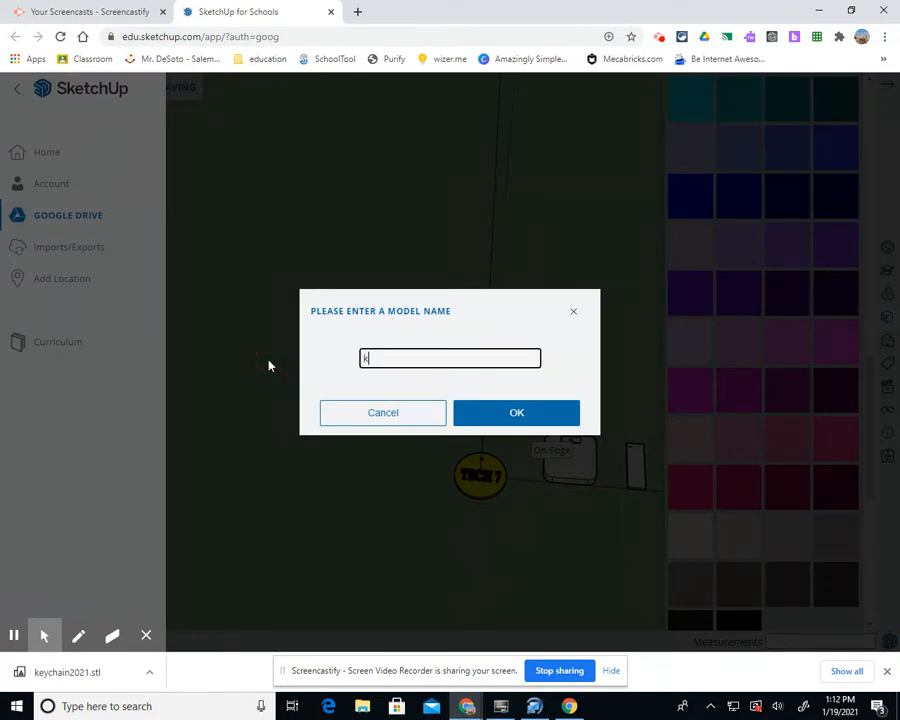
type("eychain2021.1")
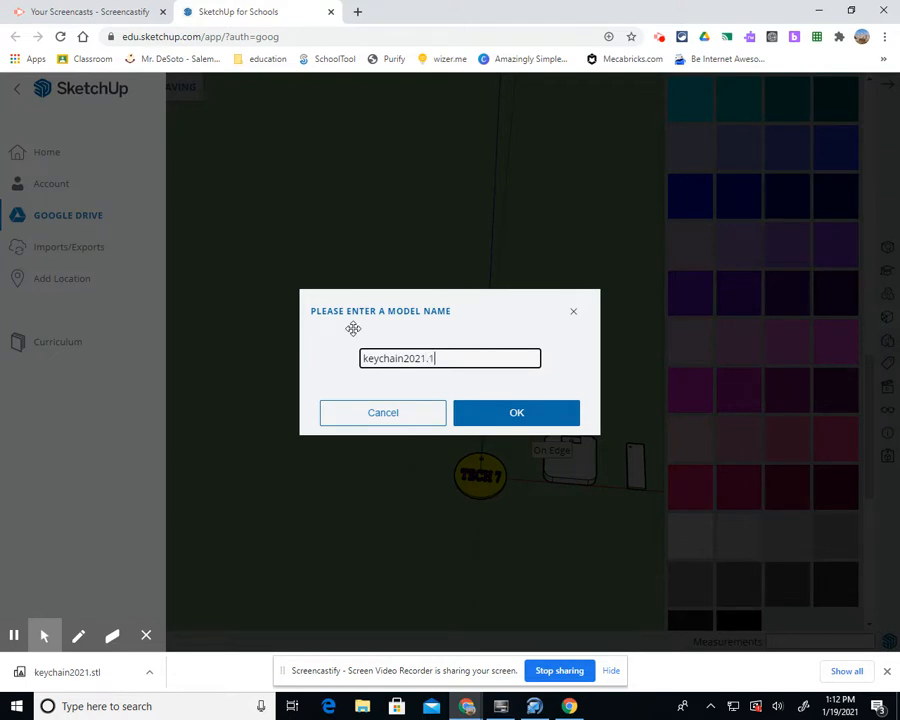
left_click(535, 417)
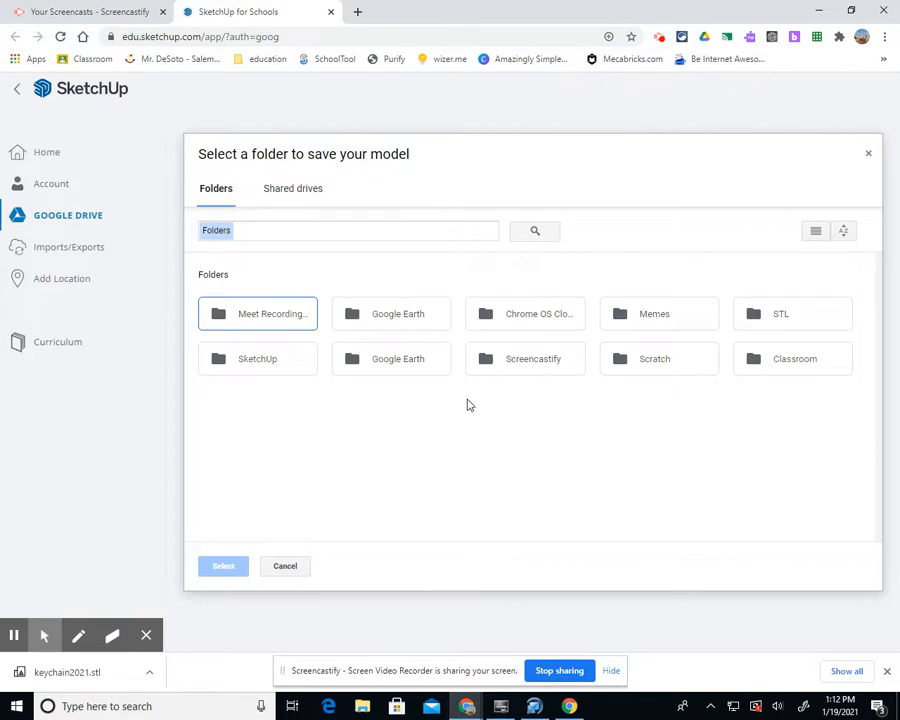
left_click(279, 368)
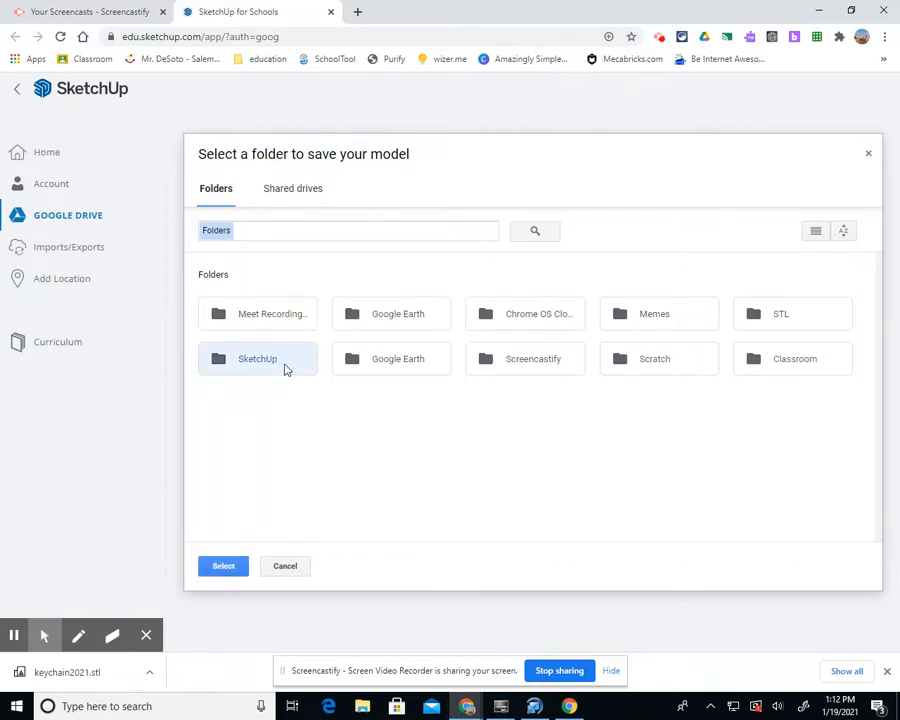
left_click(225, 567)
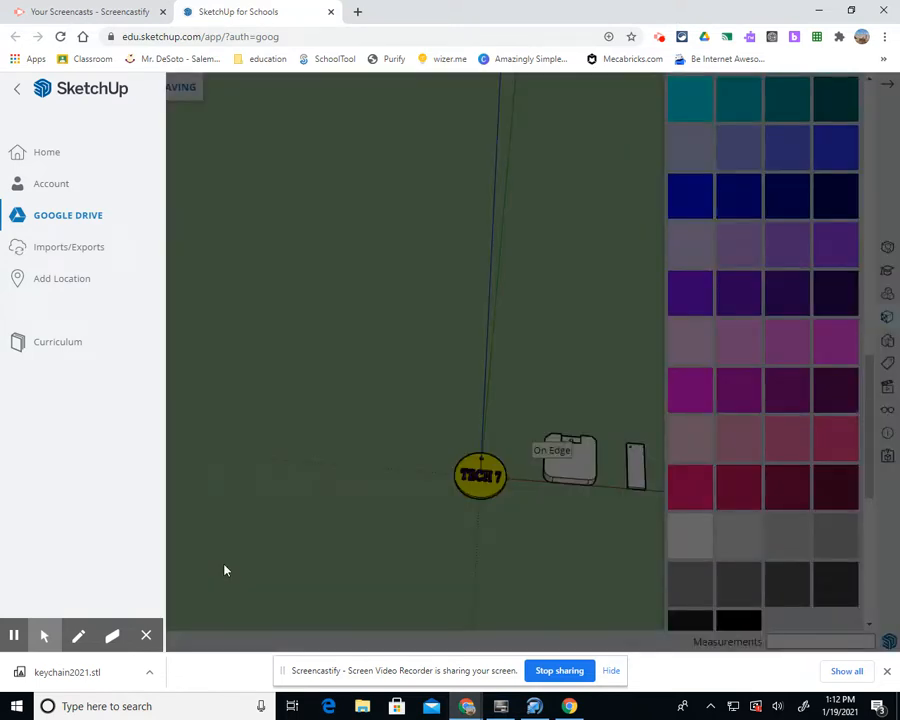
left_click(244, 211)
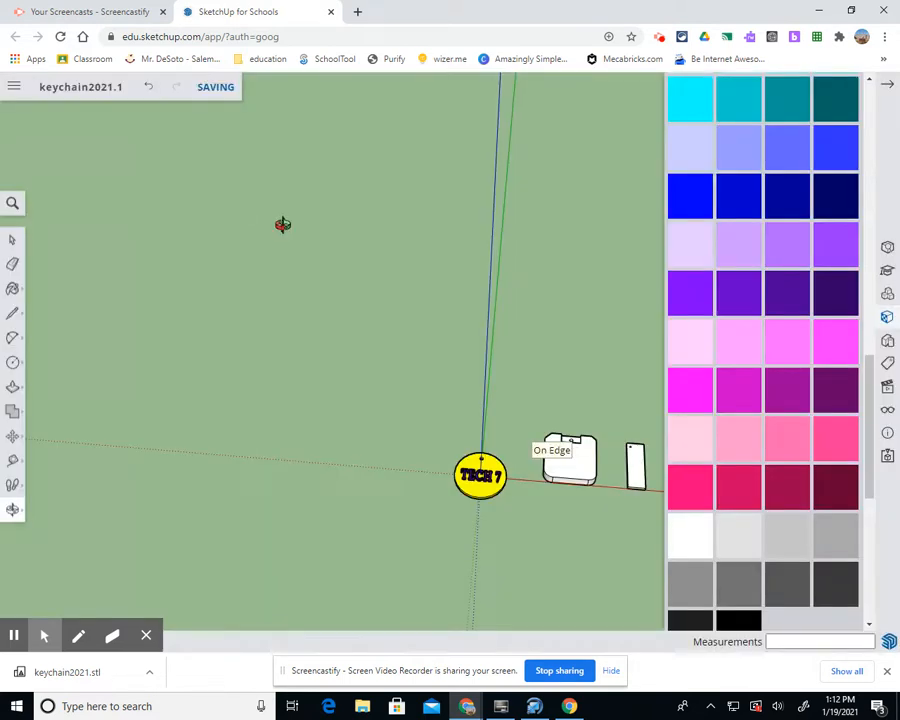
left_click(11, 511)
left_click(47, 567)
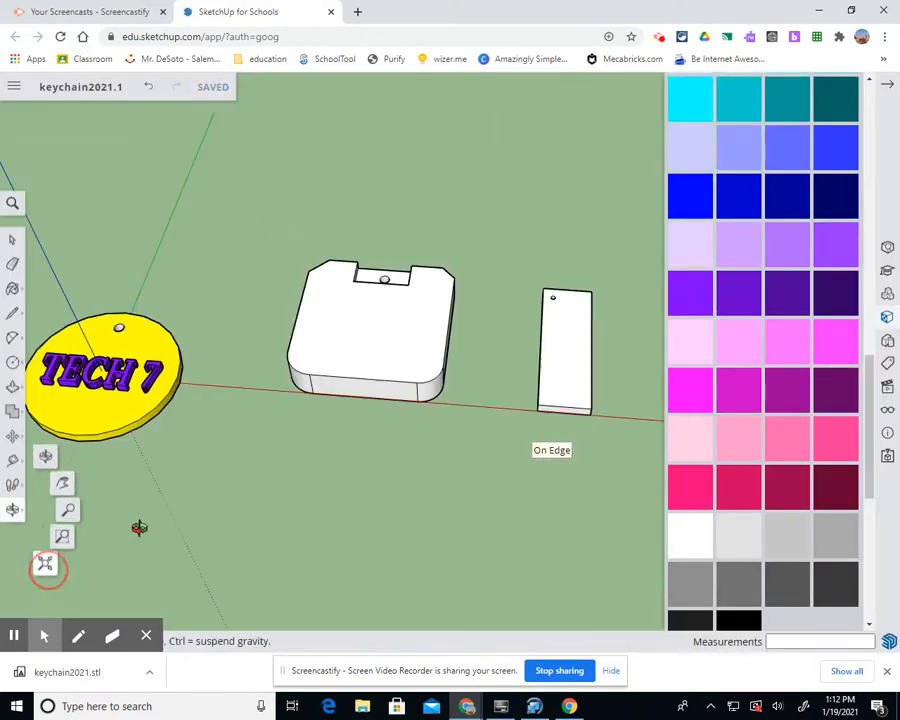
Erase the notched, rounded-corner keychain base in the middle, including all of its leftover edges
left_click(12, 265)
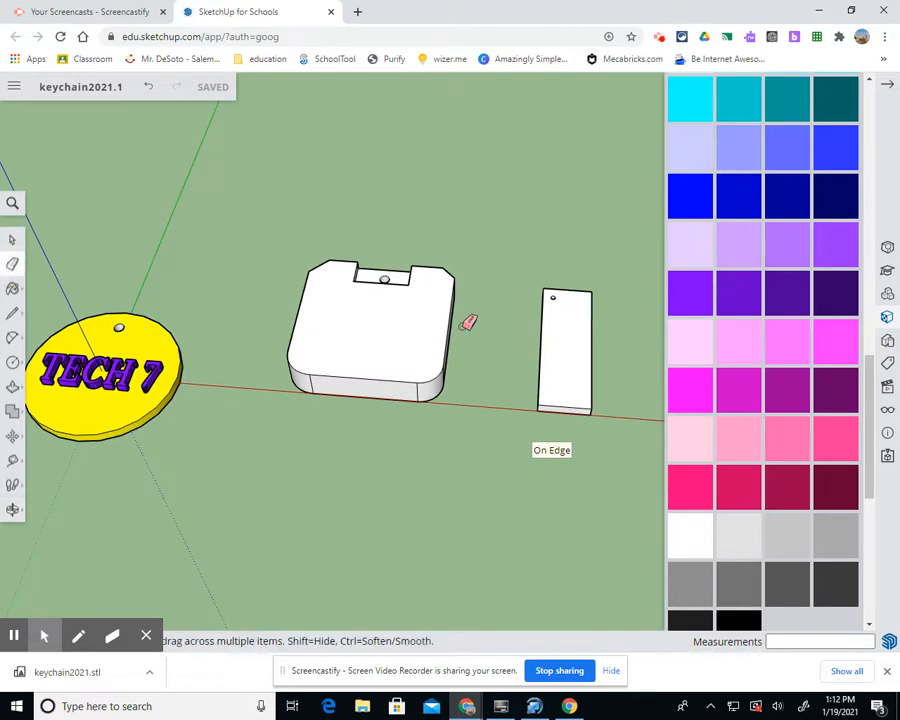
left_click(451, 326)
mouse_move(455, 277)
left_mouse_down()
mouse_move(327, 297)
mouse_move(371, 231)
mouse_move(293, 345)
mouse_move(353, 254)
mouse_move(408, 268)
mouse_move(338, 383)
mouse_move(287, 386)
mouse_move(440, 390)
mouse_move(365, 372)
left_mouse_up()
left_click(296, 370)
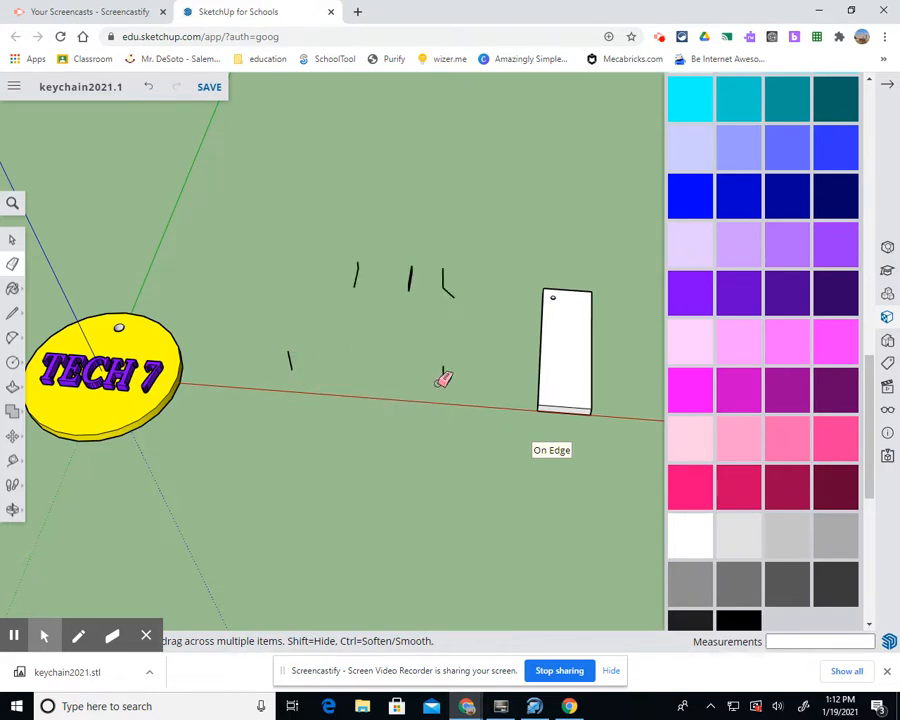
left_click(291, 354)
left_click(358, 272)
left_click(413, 276)
left_click(449, 290)
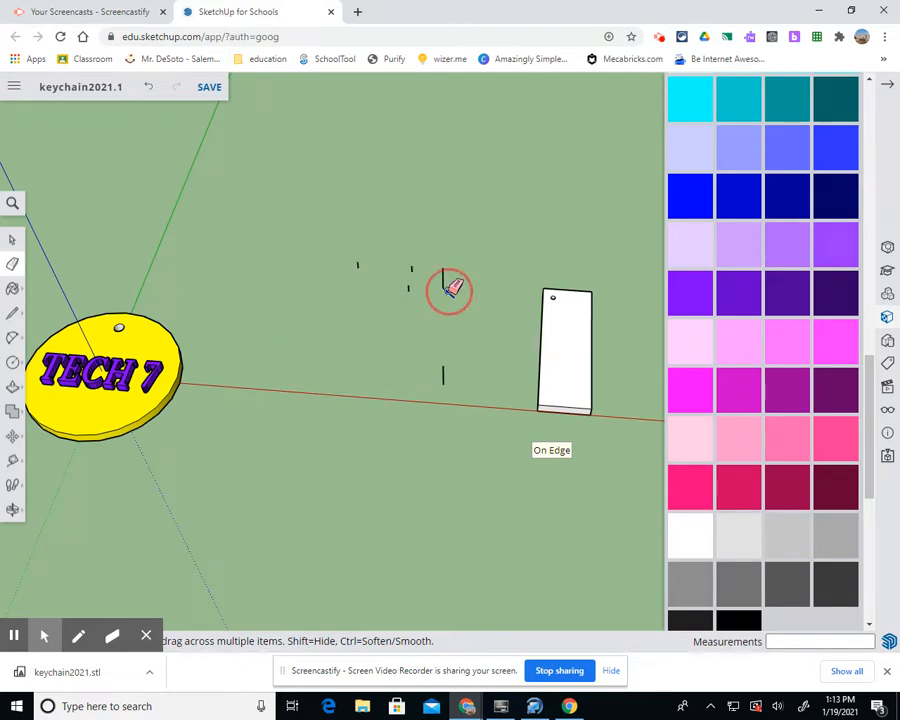
left_click(413, 268)
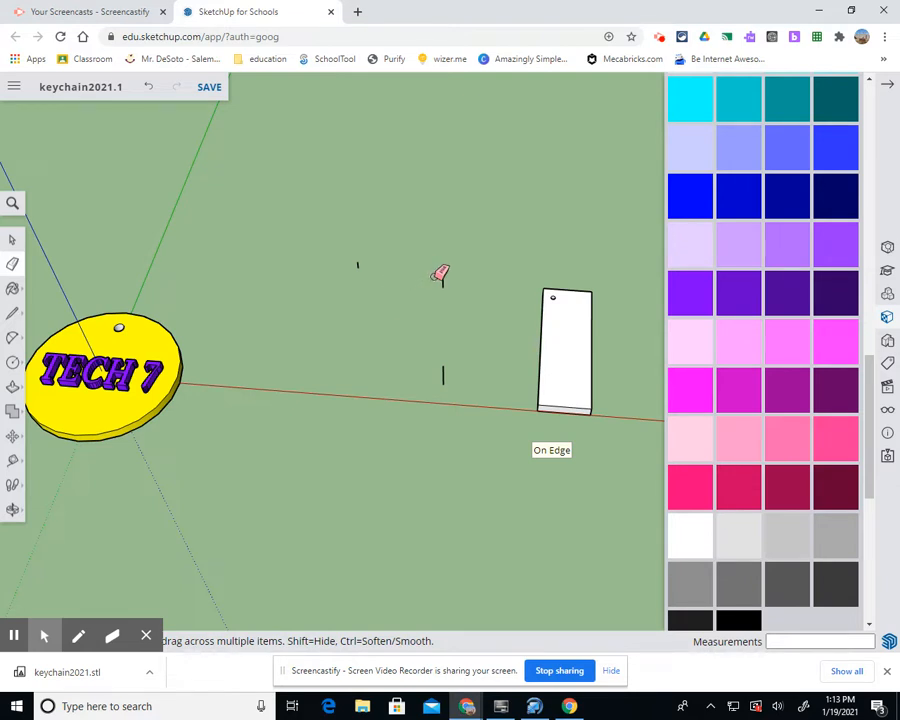
left_click(443, 279)
left_click(444, 375)
left_click(362, 261)
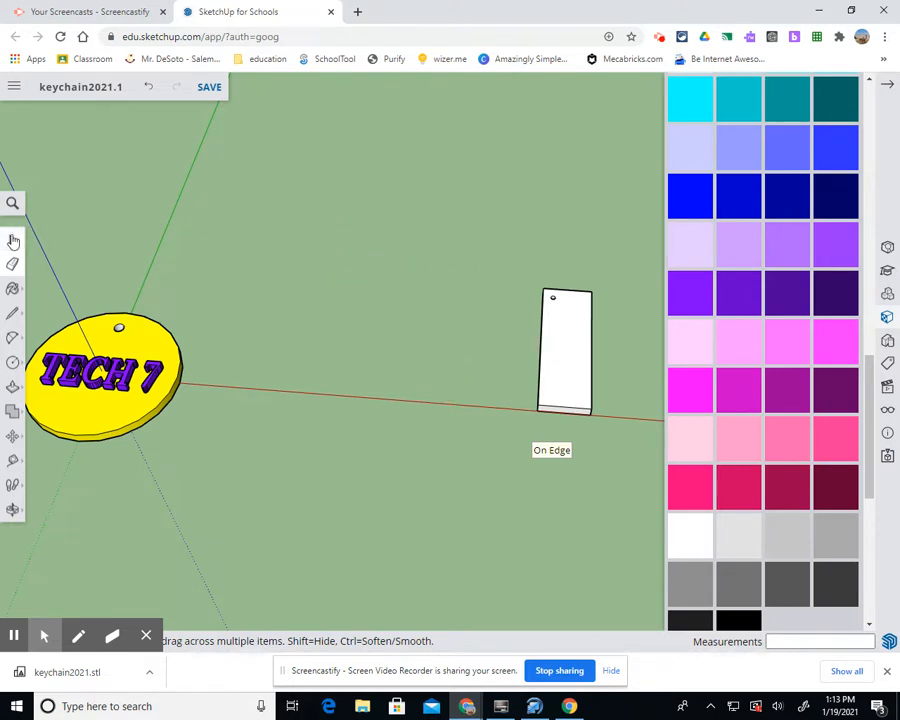
Delete the whole narrow rectangular keychain base with the small hole
left_click(13, 240)
left_click(571, 368)
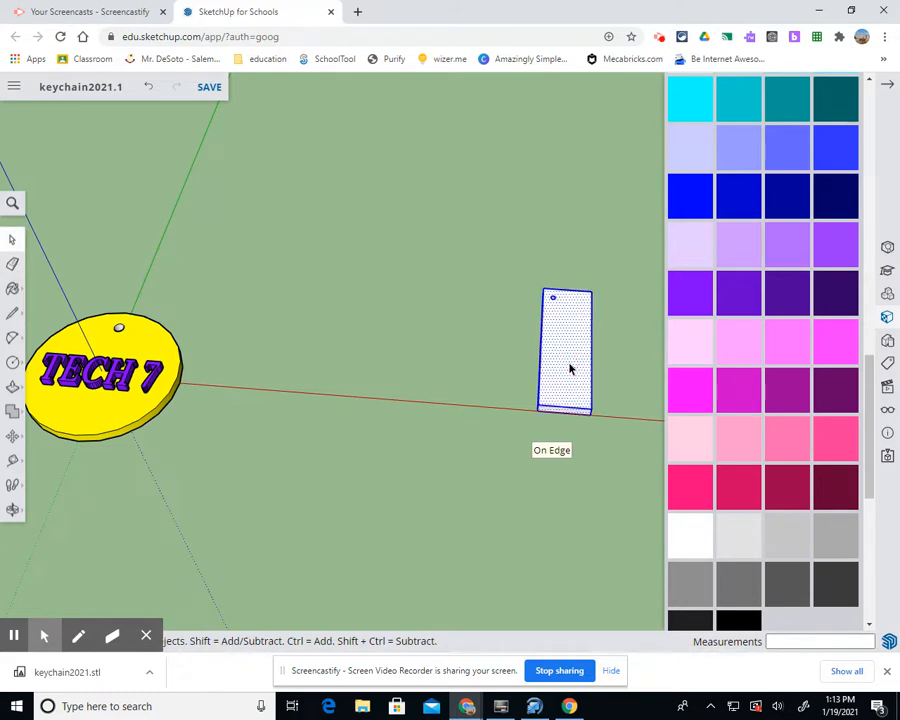
key("Delete")
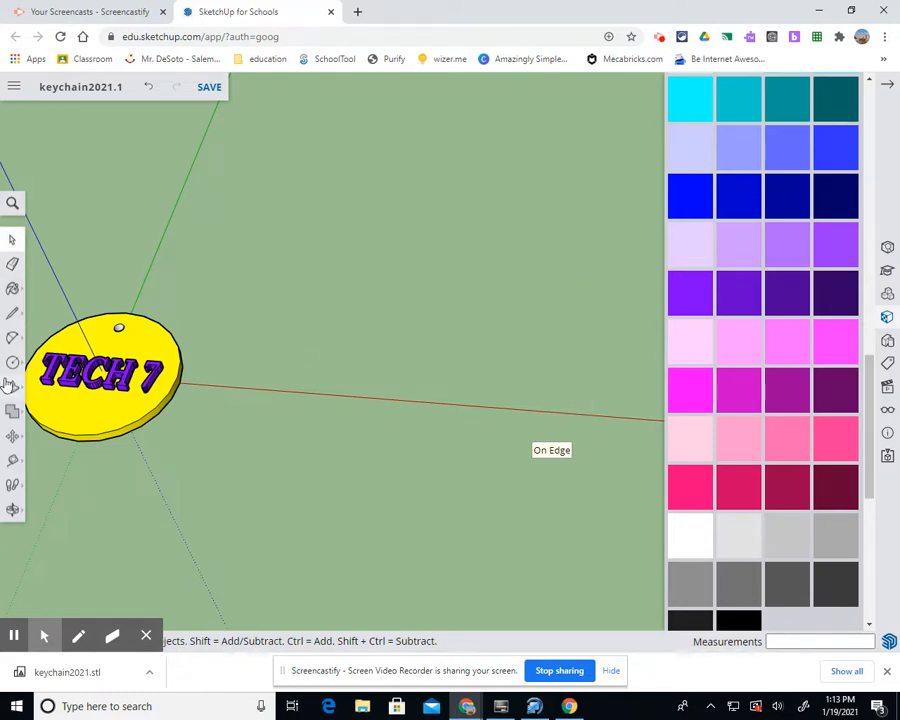
Close the colour library and delete the stray upright rectangle standing far along the red axis
left_click(12, 510)
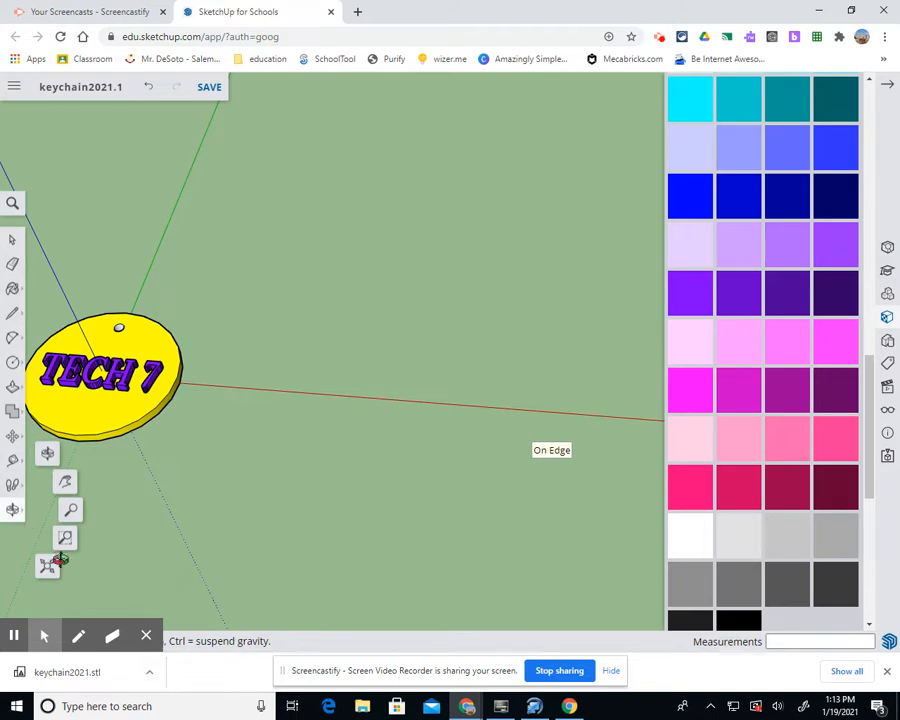
left_click(48, 564)
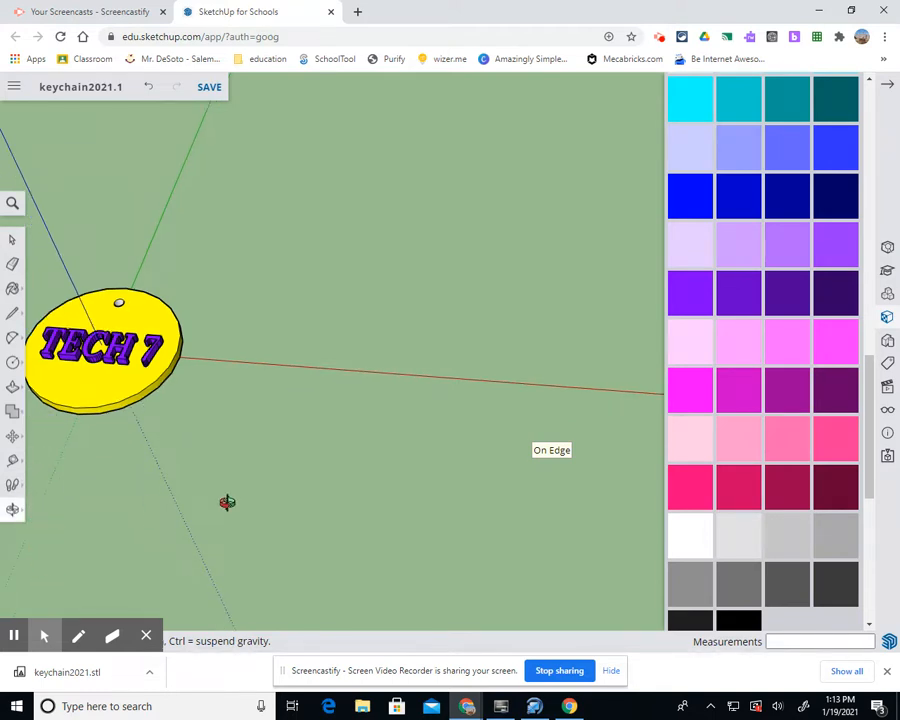
scroll(384, 490, "down", 1)
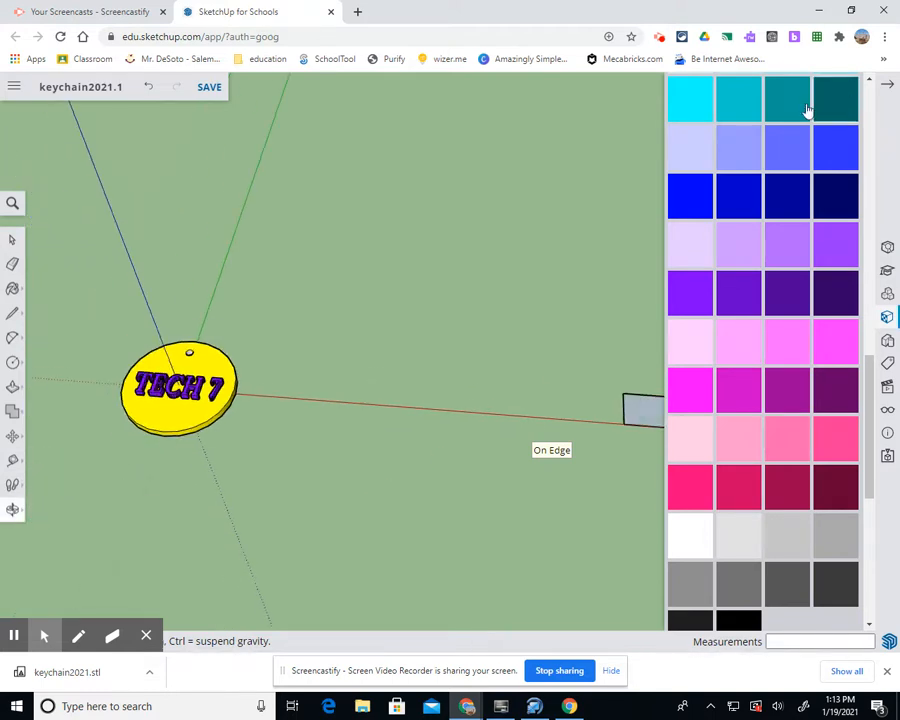
left_click(891, 87)
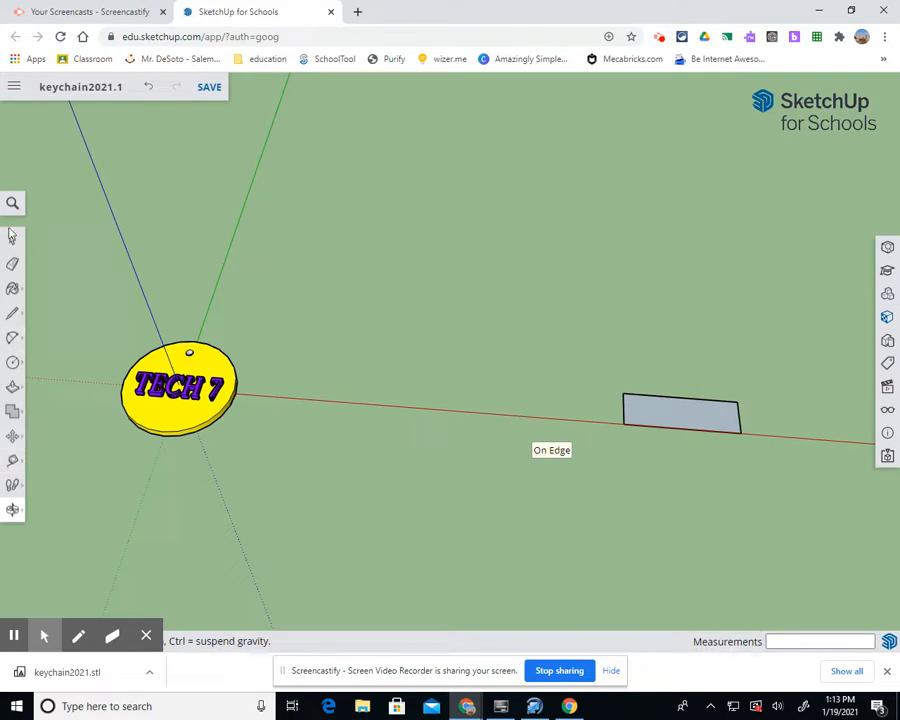
left_click(13, 240)
left_click(704, 412)
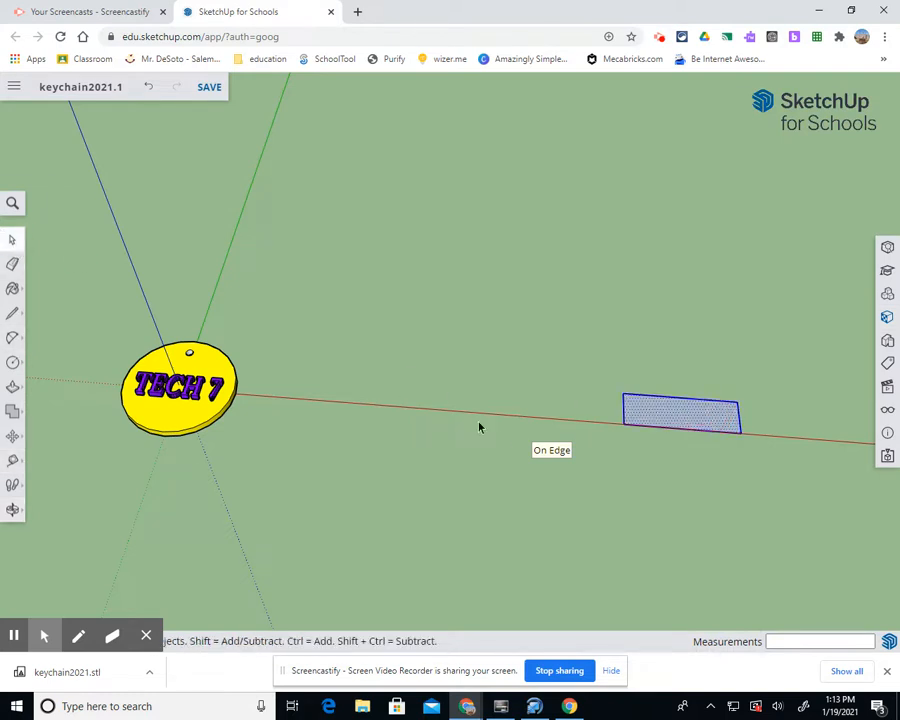
key("Delete")
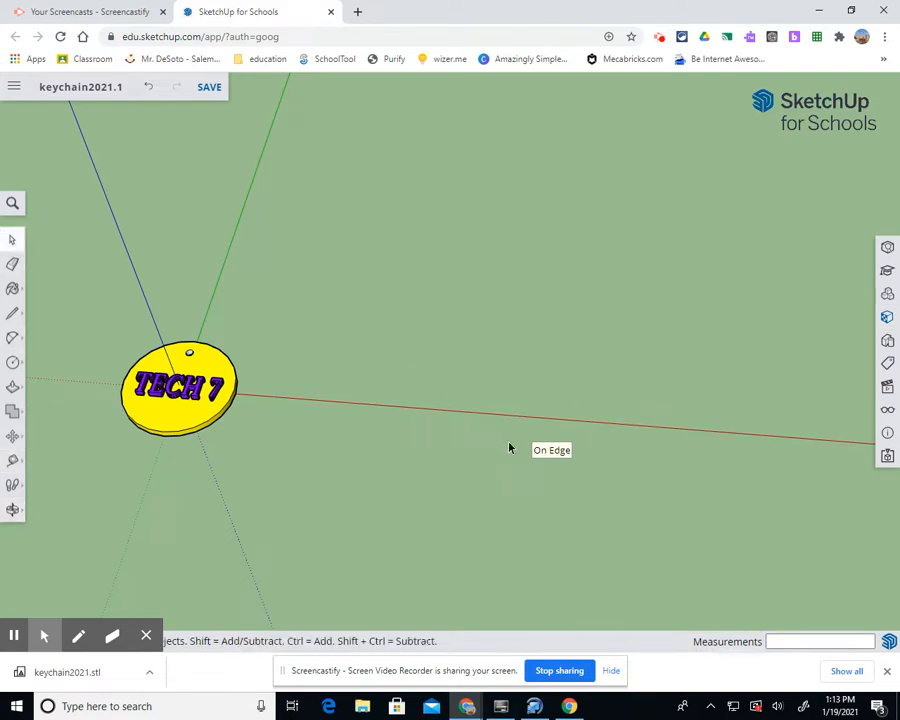
Frame the round TECH 7 keychain in the drawing area and save the model
left_click(12, 509)
left_click(48, 569)
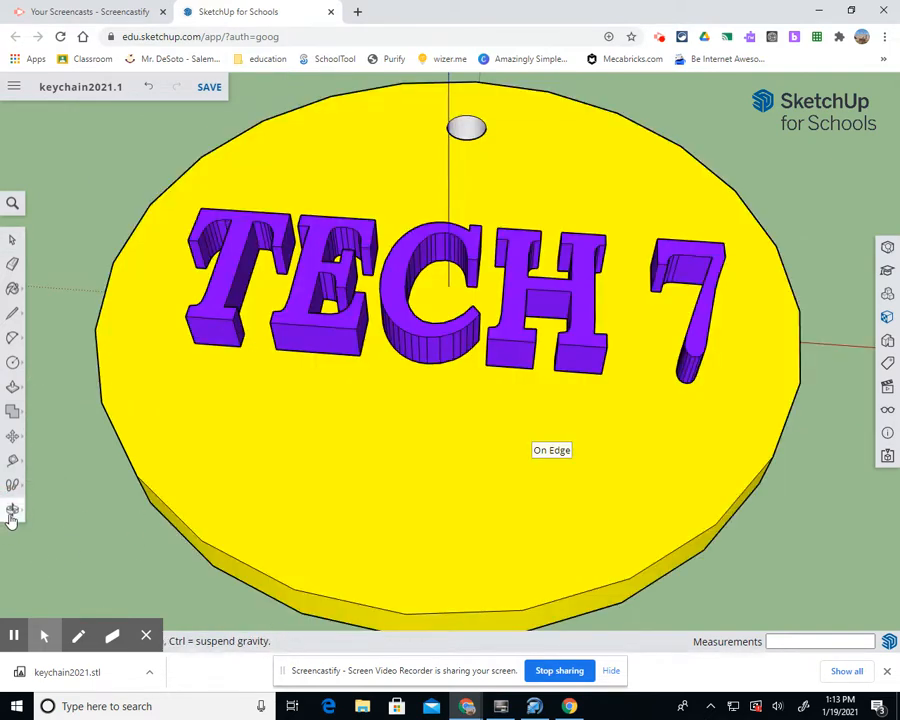
left_click(13, 510)
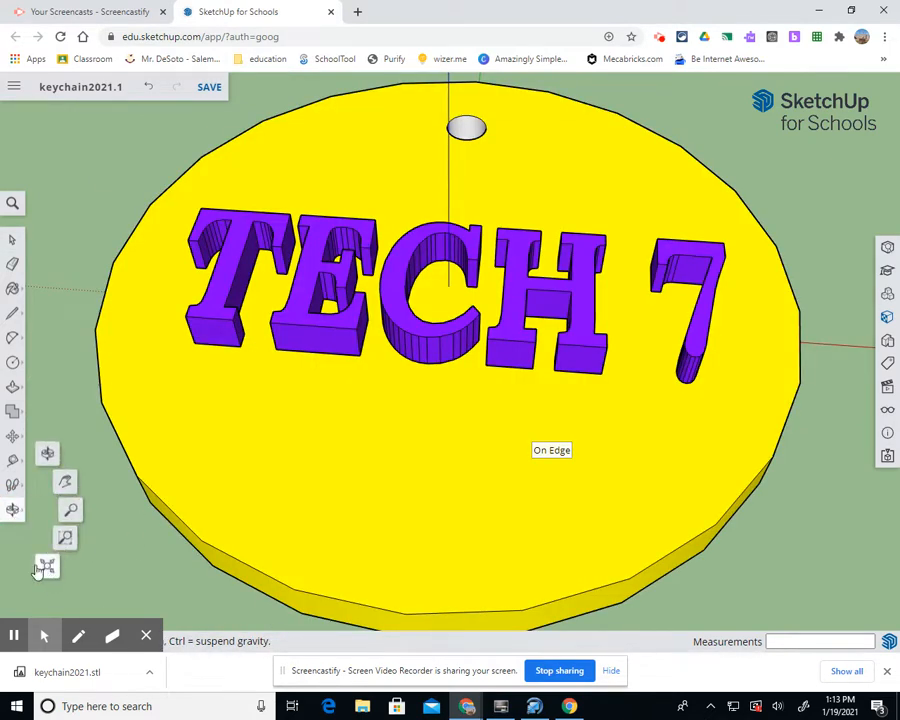
scroll(112, 537, "down", 3)
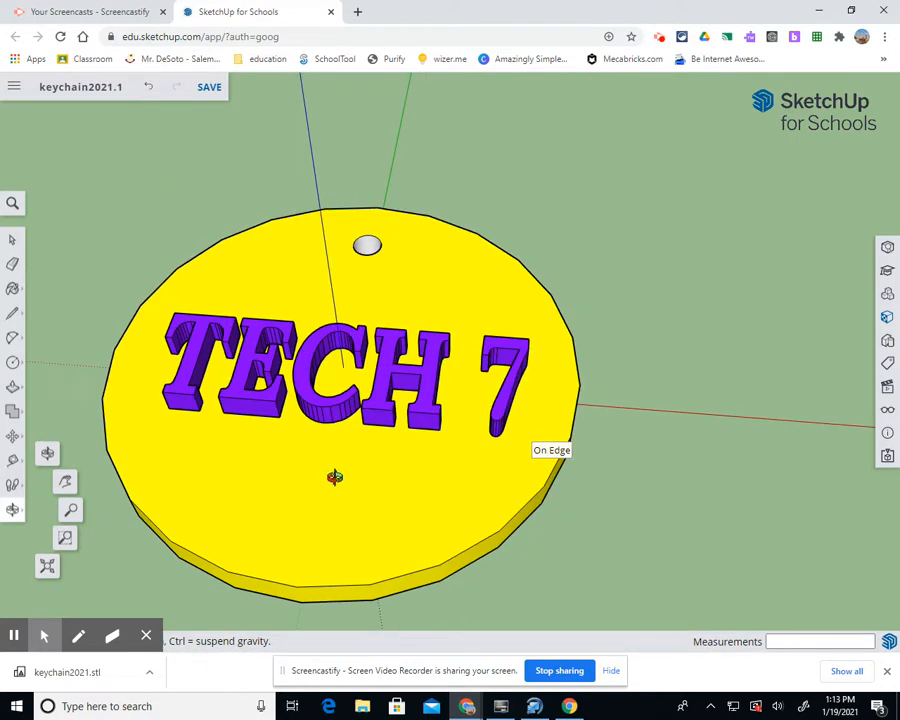
left_click(65, 482)
left_click_drag(295, 500, 398, 484)
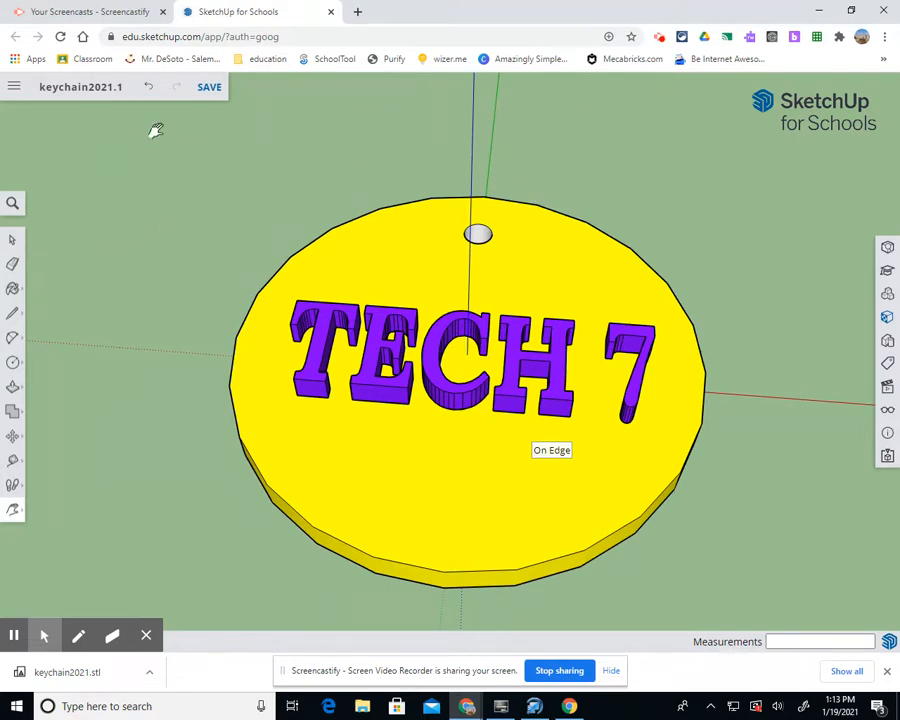
left_click(209, 92)
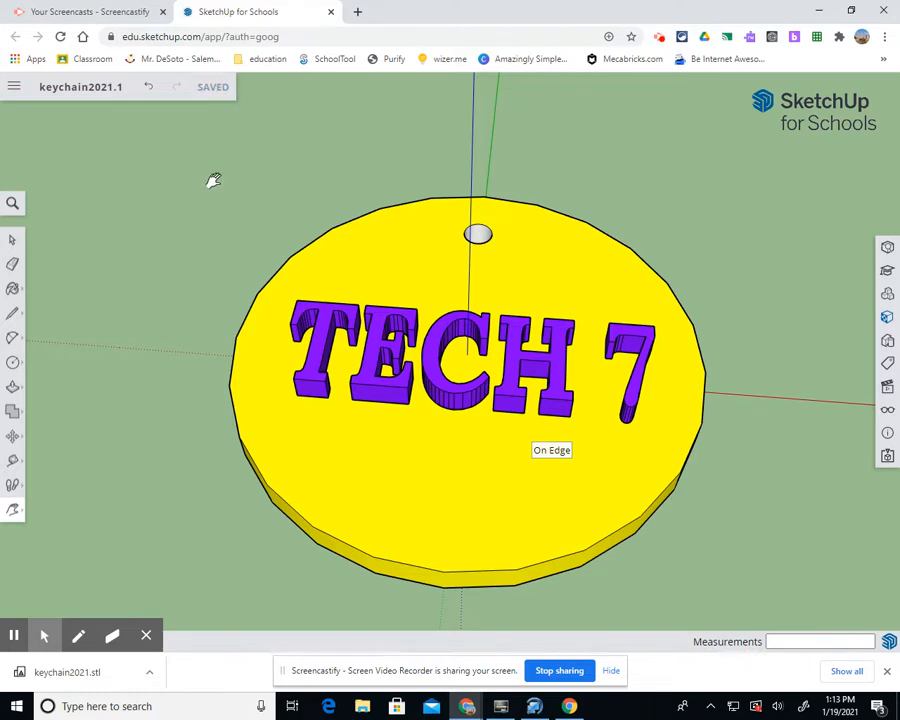
Export the model as an STL file for direct download and dismiss the downloads bar
left_click(15, 90)
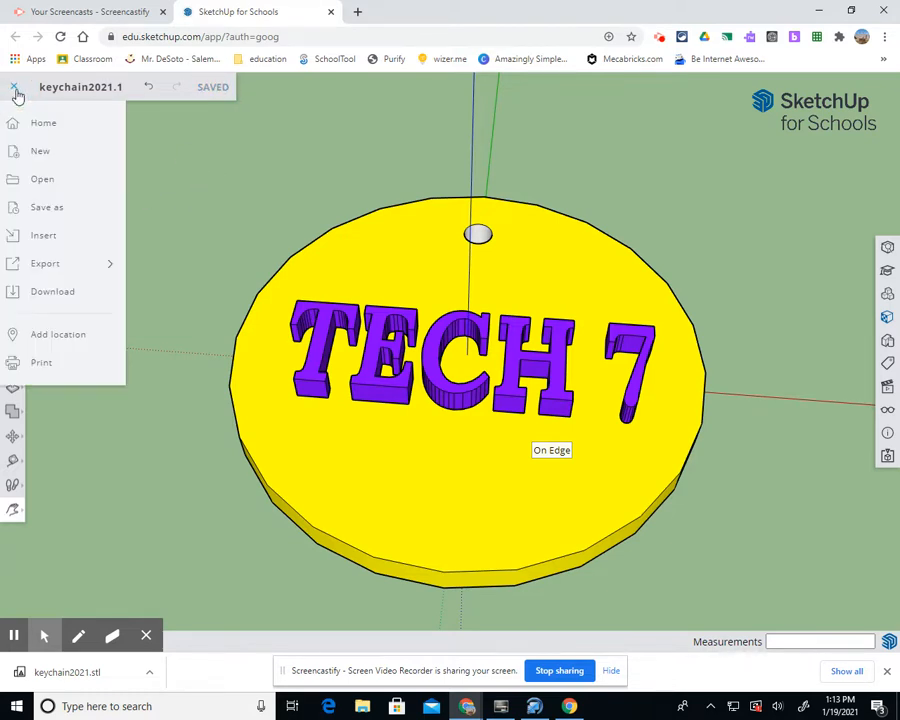
mouse_move(62, 270)
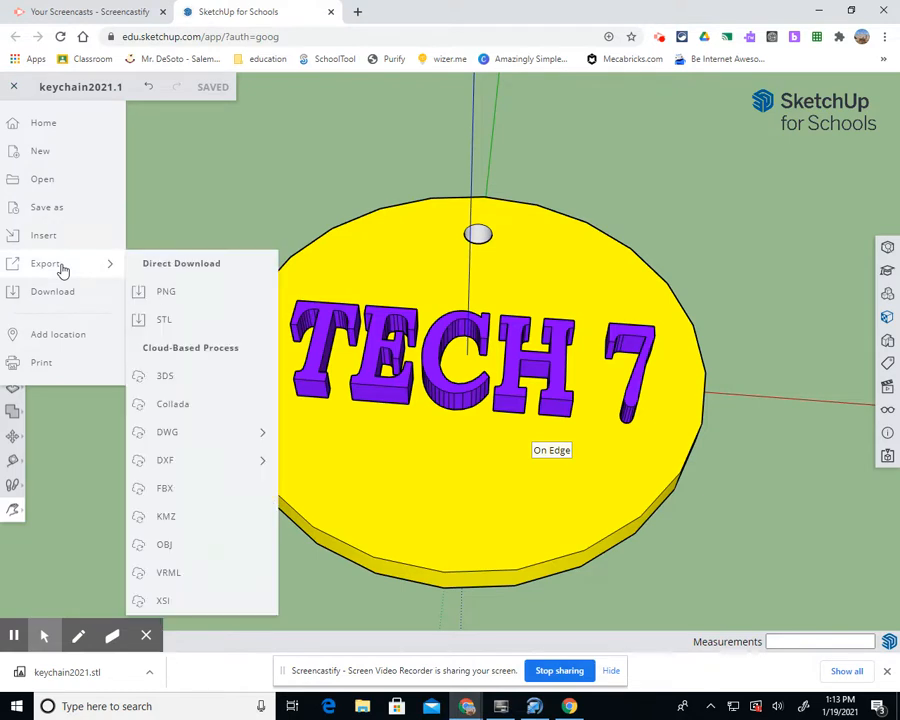
left_click(165, 320)
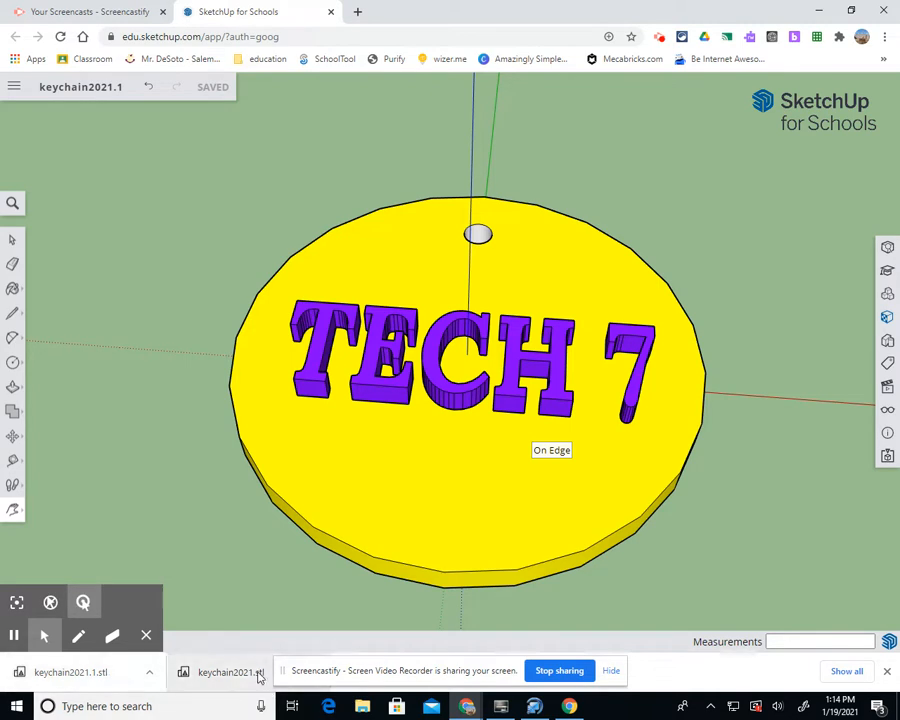
left_click(886, 675)
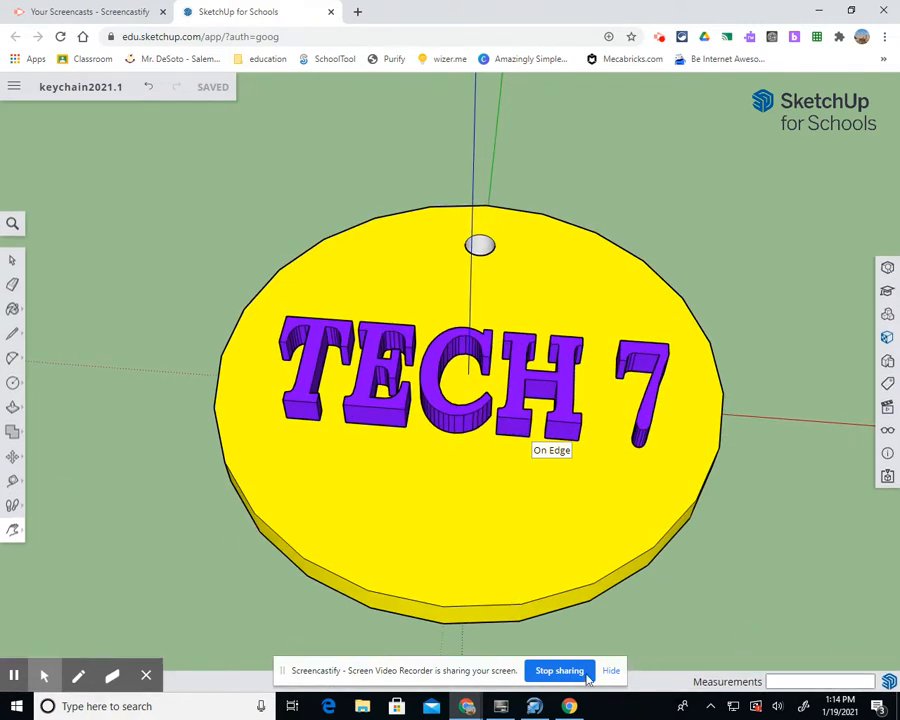
left_click(609, 677)
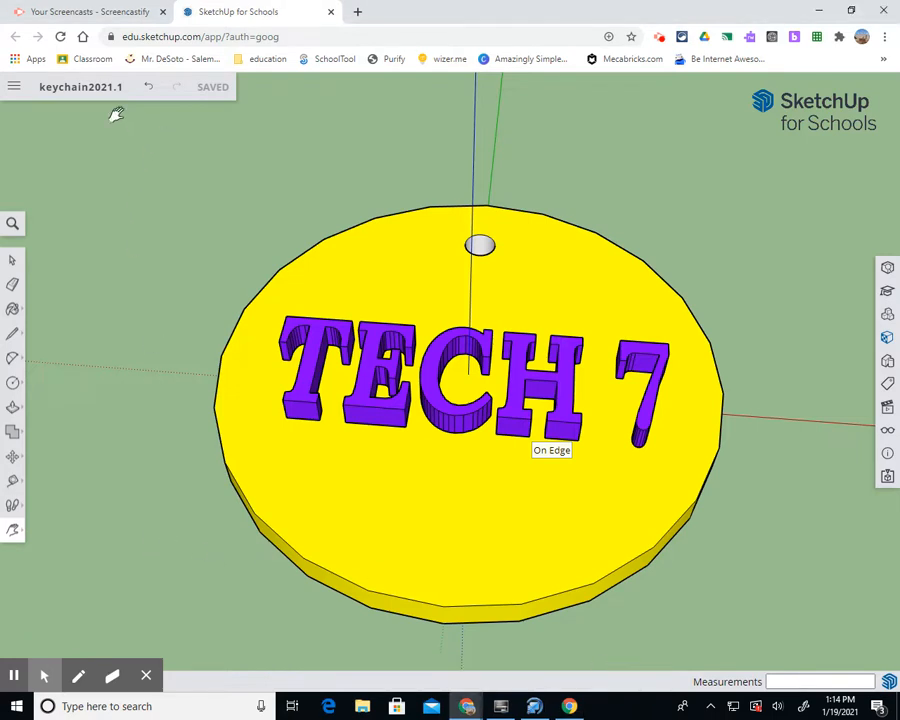
left_click(15, 89)
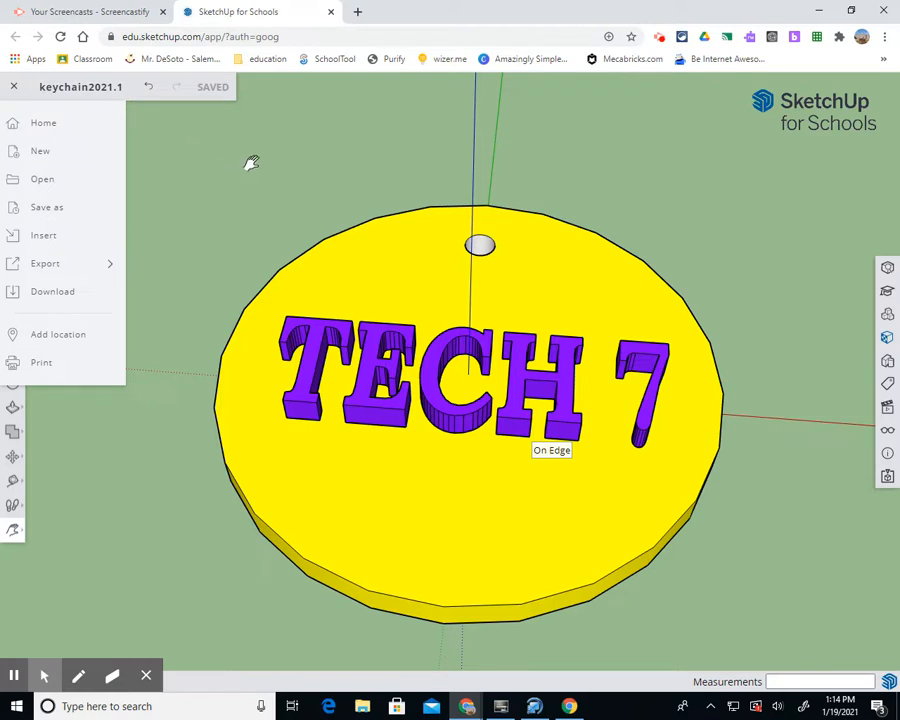
scroll(251, 190, "down", 2)
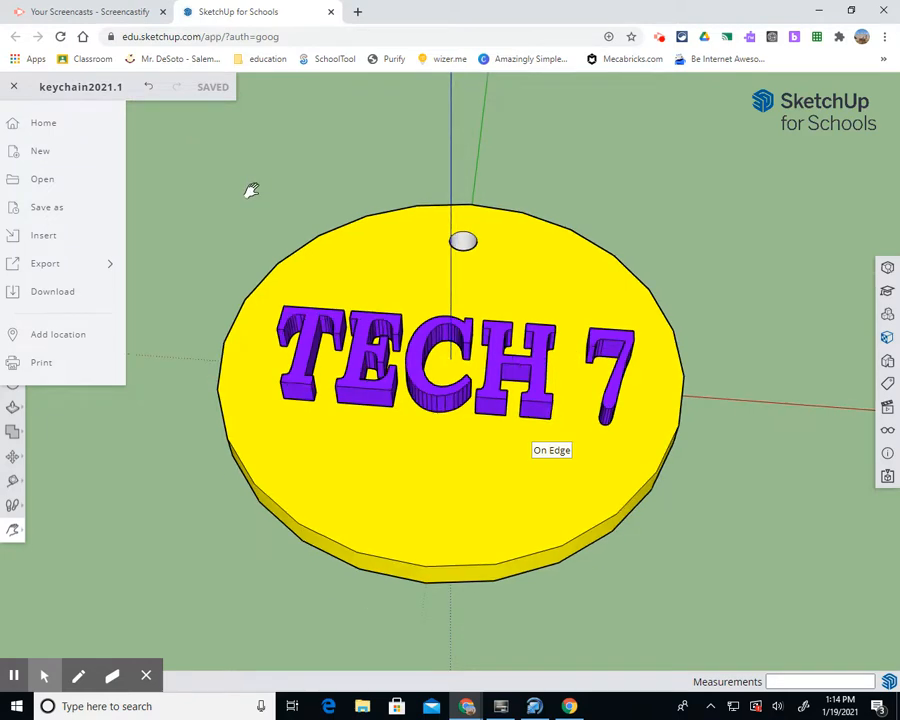
scroll(252, 191, "up", 2)
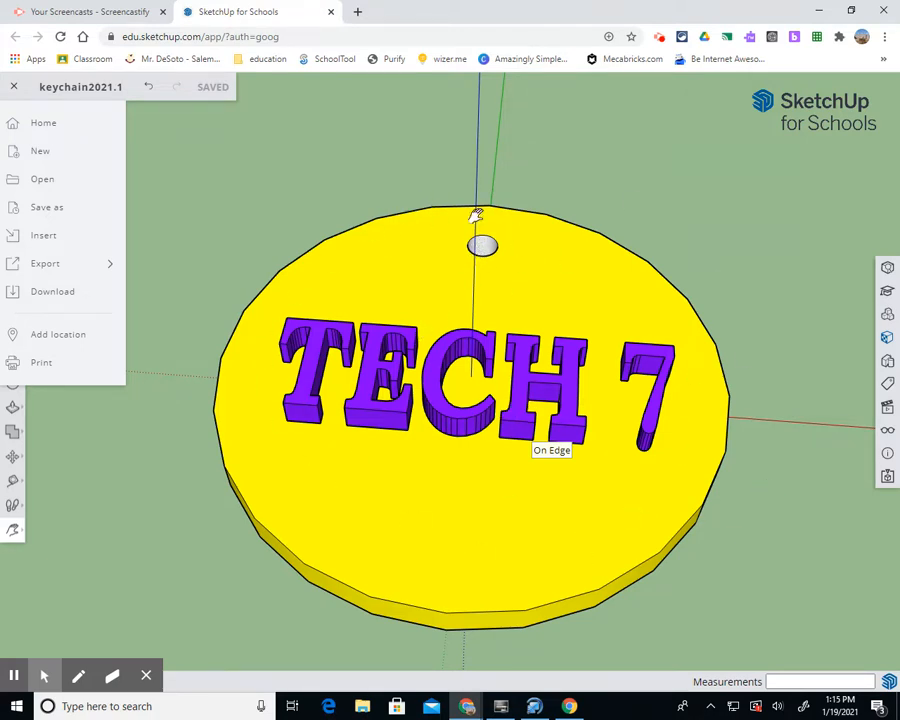
left_click(47, 388)
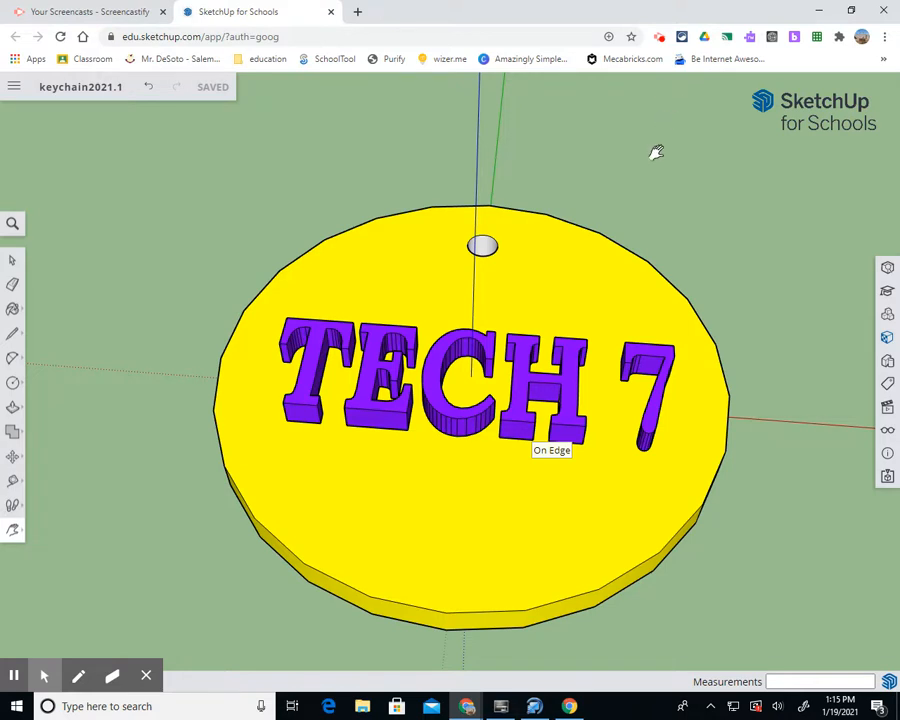
scroll(668, 208, "down", 2)
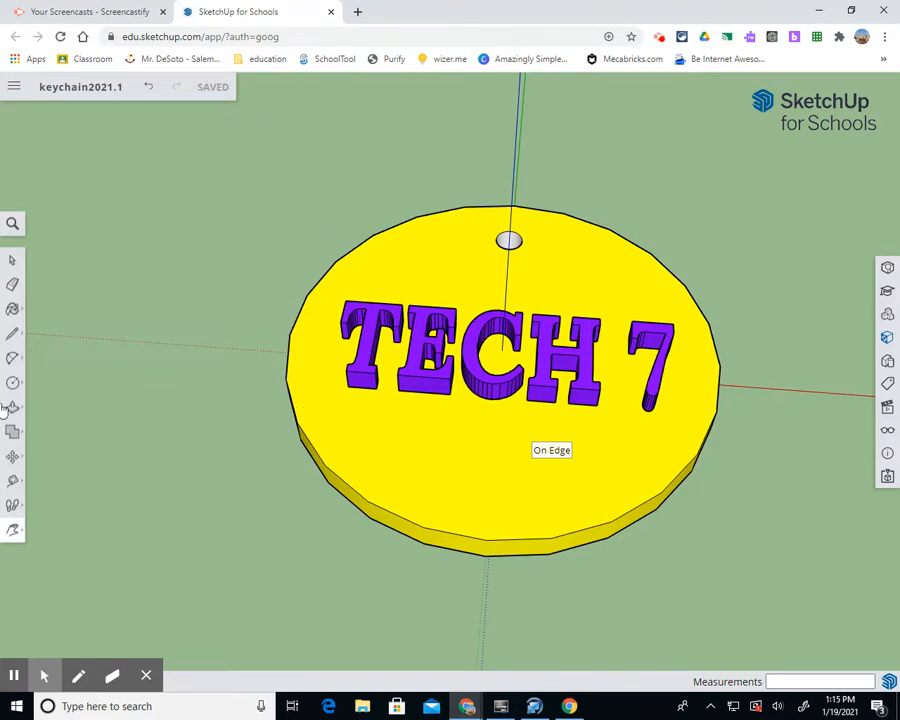
Measure the foot of the raised letter T and from the round base's rim towards its centre with Tape Measure
left_click(13, 481)
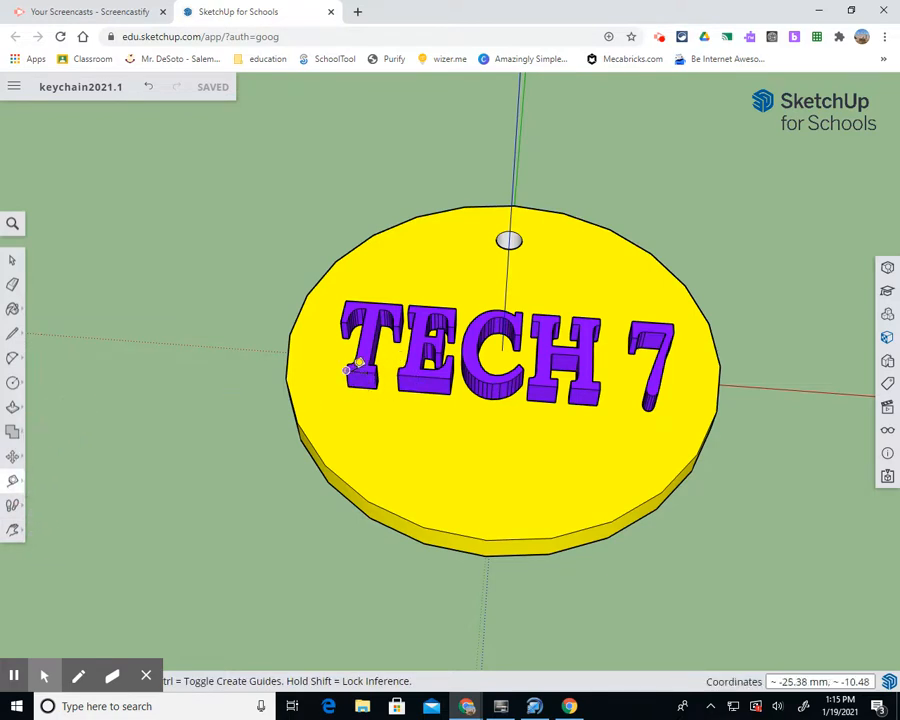
left_click(348, 372)
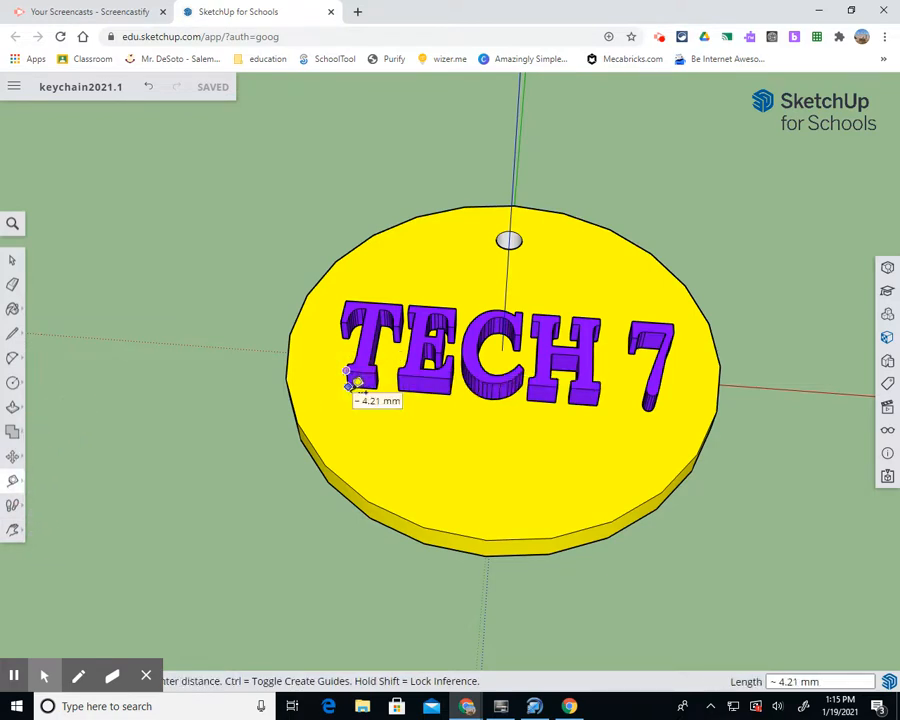
left_click(348, 372)
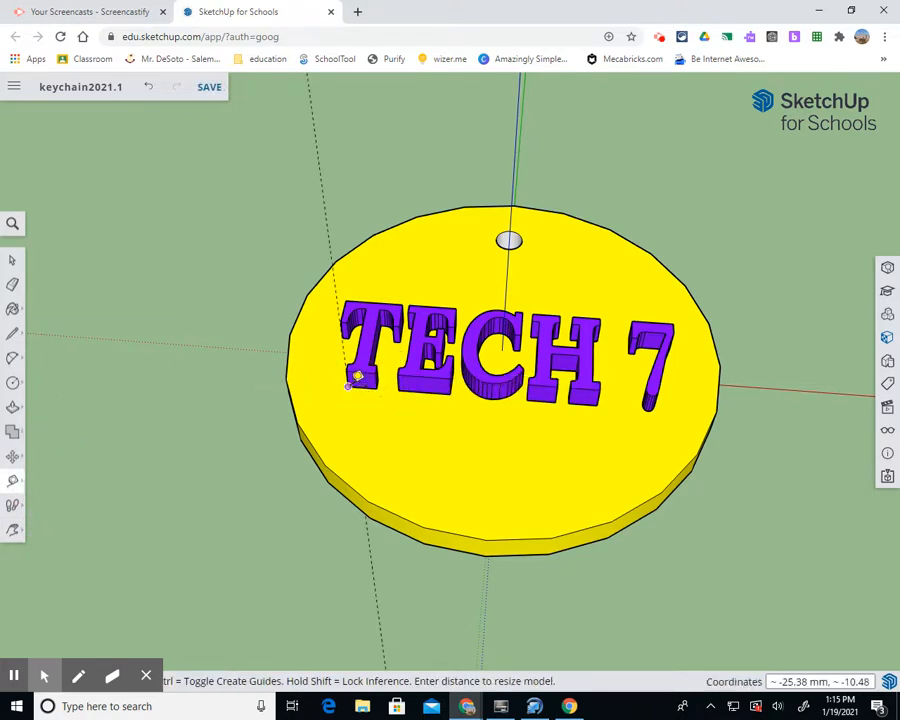
left_click(325, 465)
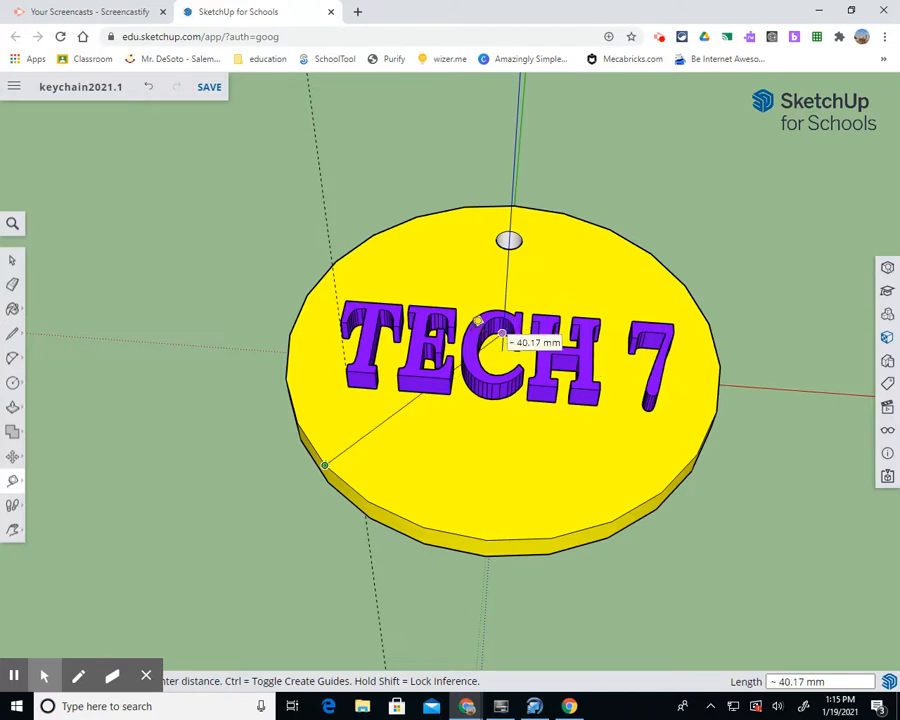
scroll(478, 375, "down", 3)
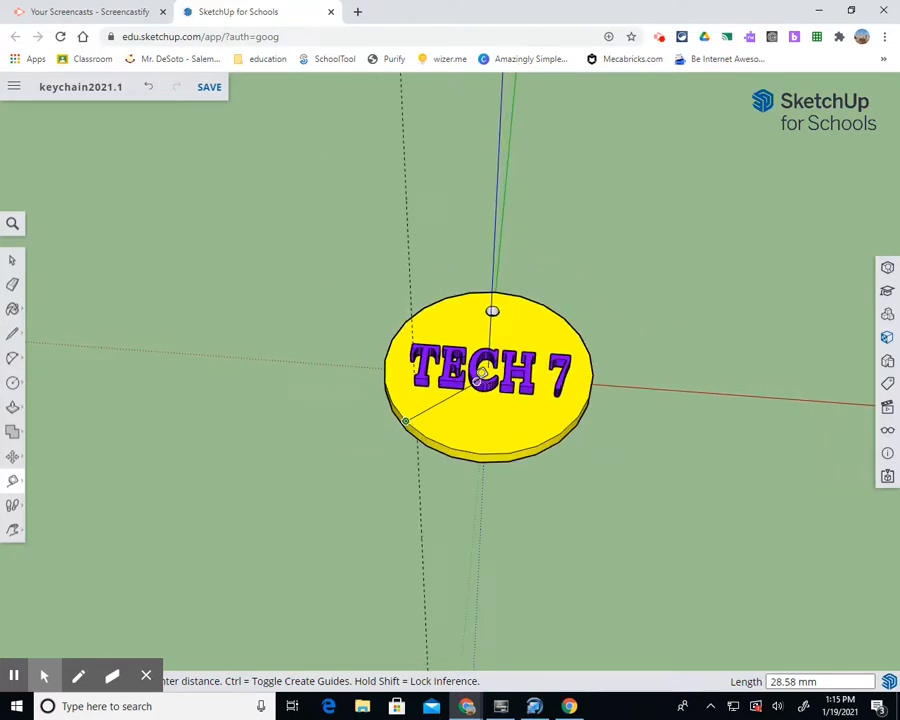
Erase the dashed guide line that crosses the round keychain beside the letter T
left_click(12, 286)
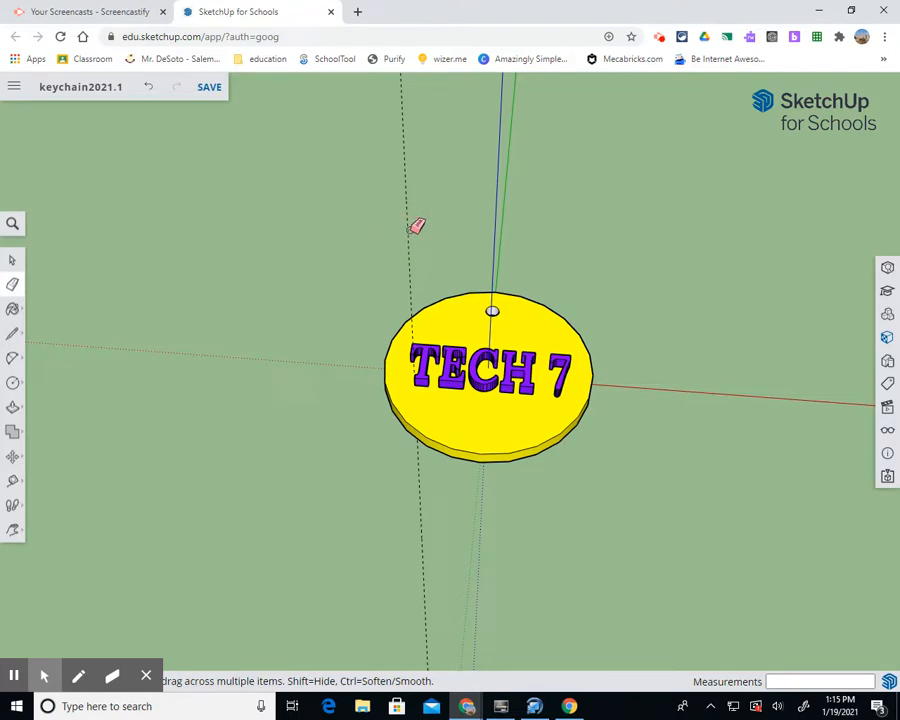
left_click(408, 237)
scroll(465, 478, "down", 3)
scroll(465, 478, "up", 3)
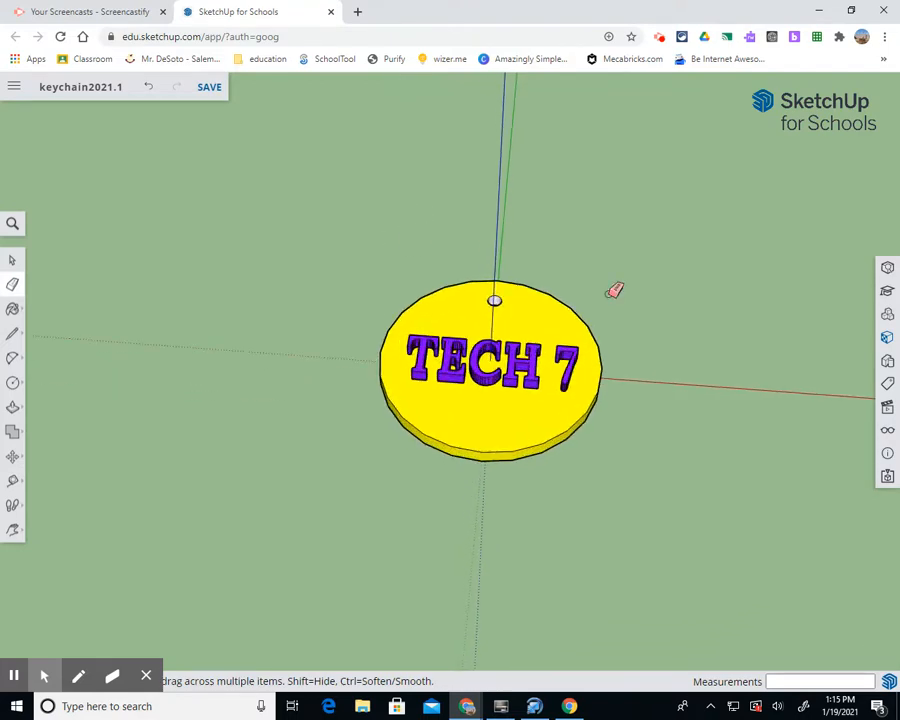
scroll(690, 295, "up", 5)
scroll(139, 255, "up", 1)
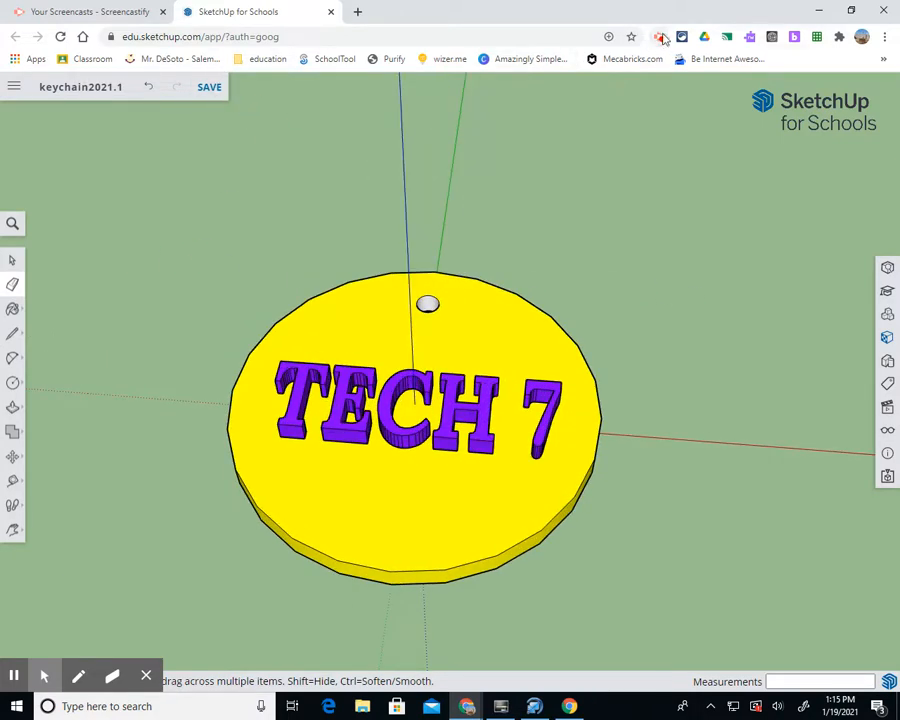
left_click(661, 37)
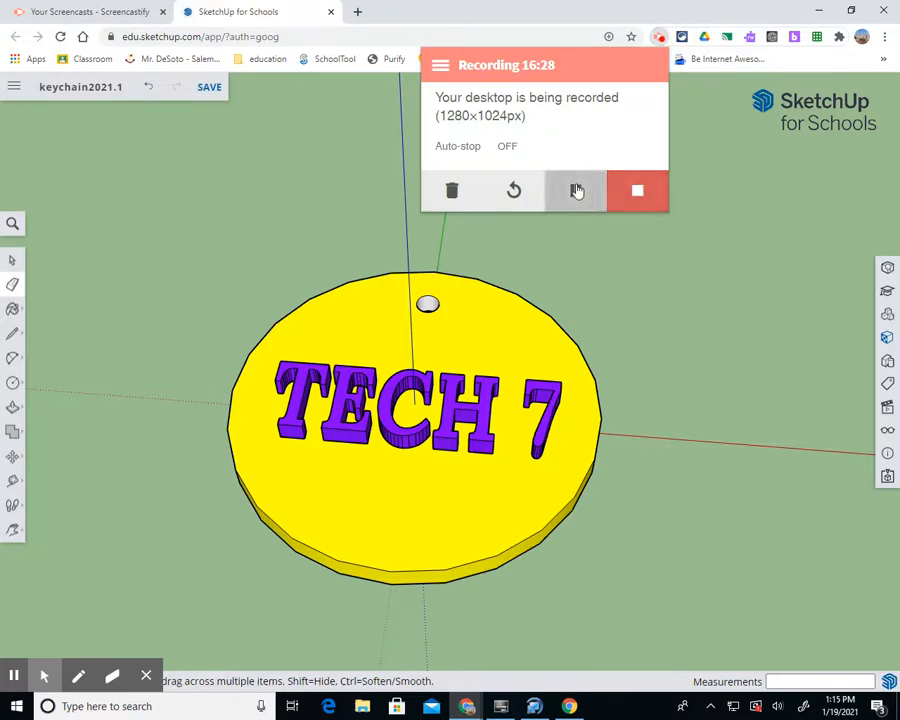